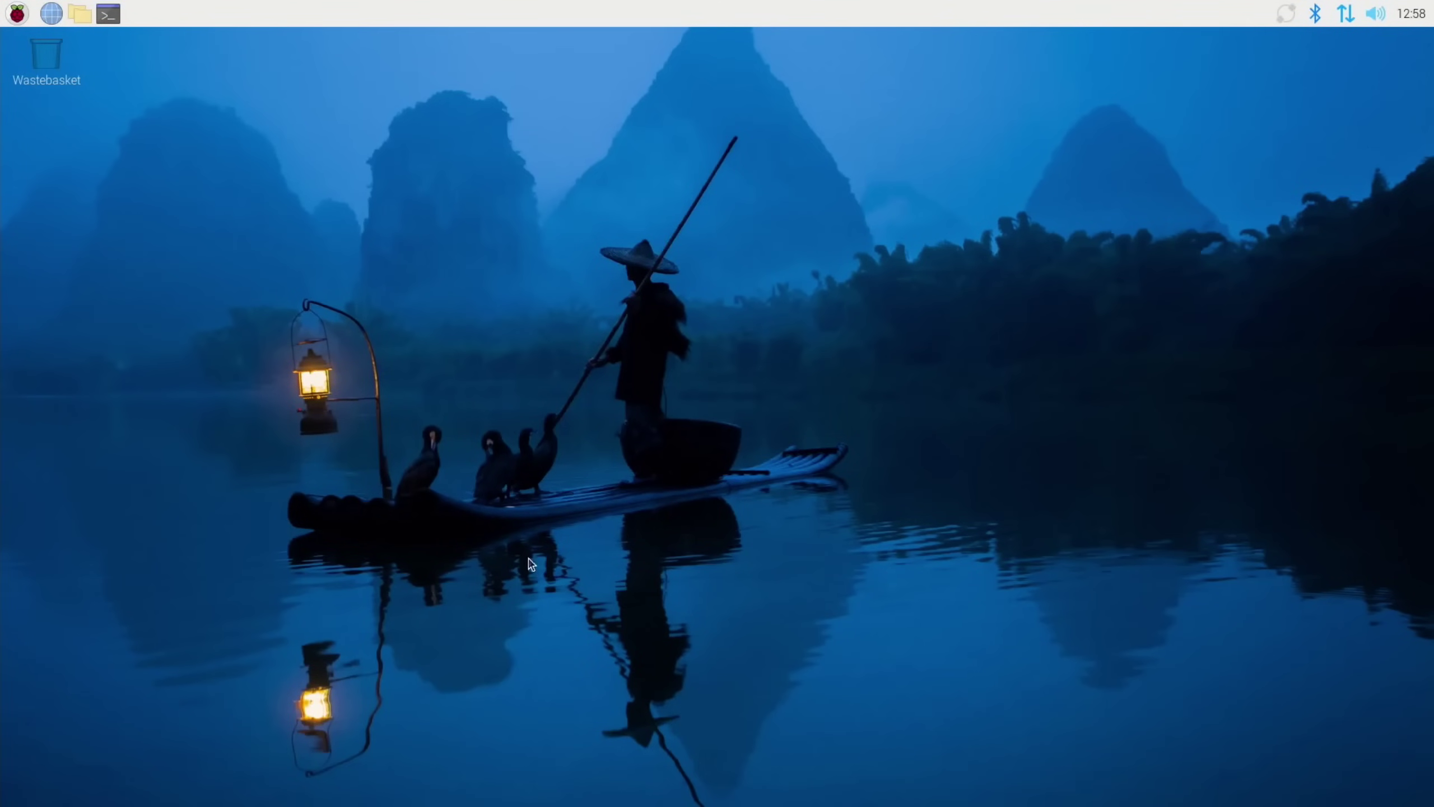
Search DuckDuckGo for 'pi apps' and open the Pi-Apps Install Instructions page
{"action": "left_click", "coordinate": [51, 12]}
{"action": "left_click", "coordinate": [562, 94]}
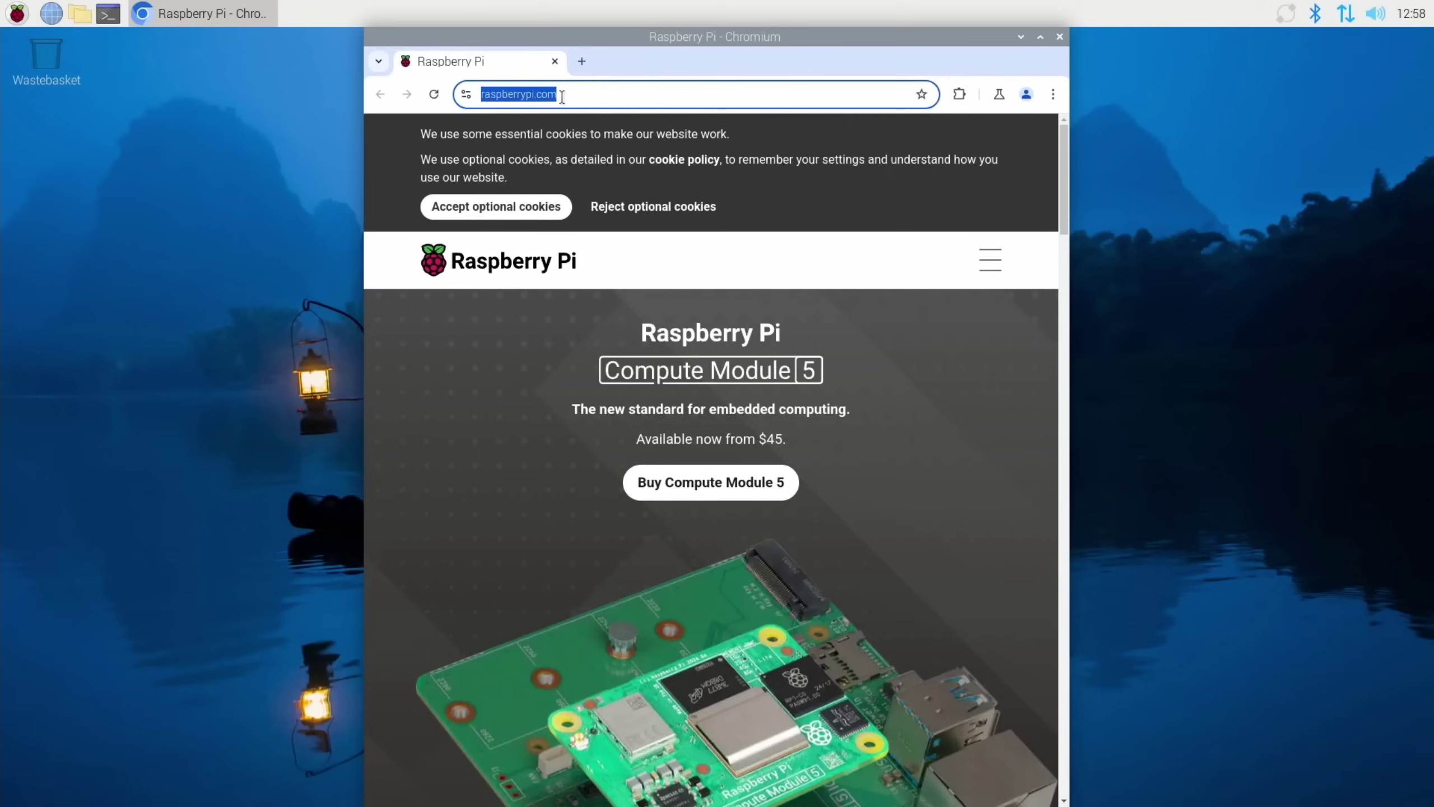
{"action": "type", "text": "pi apps"}
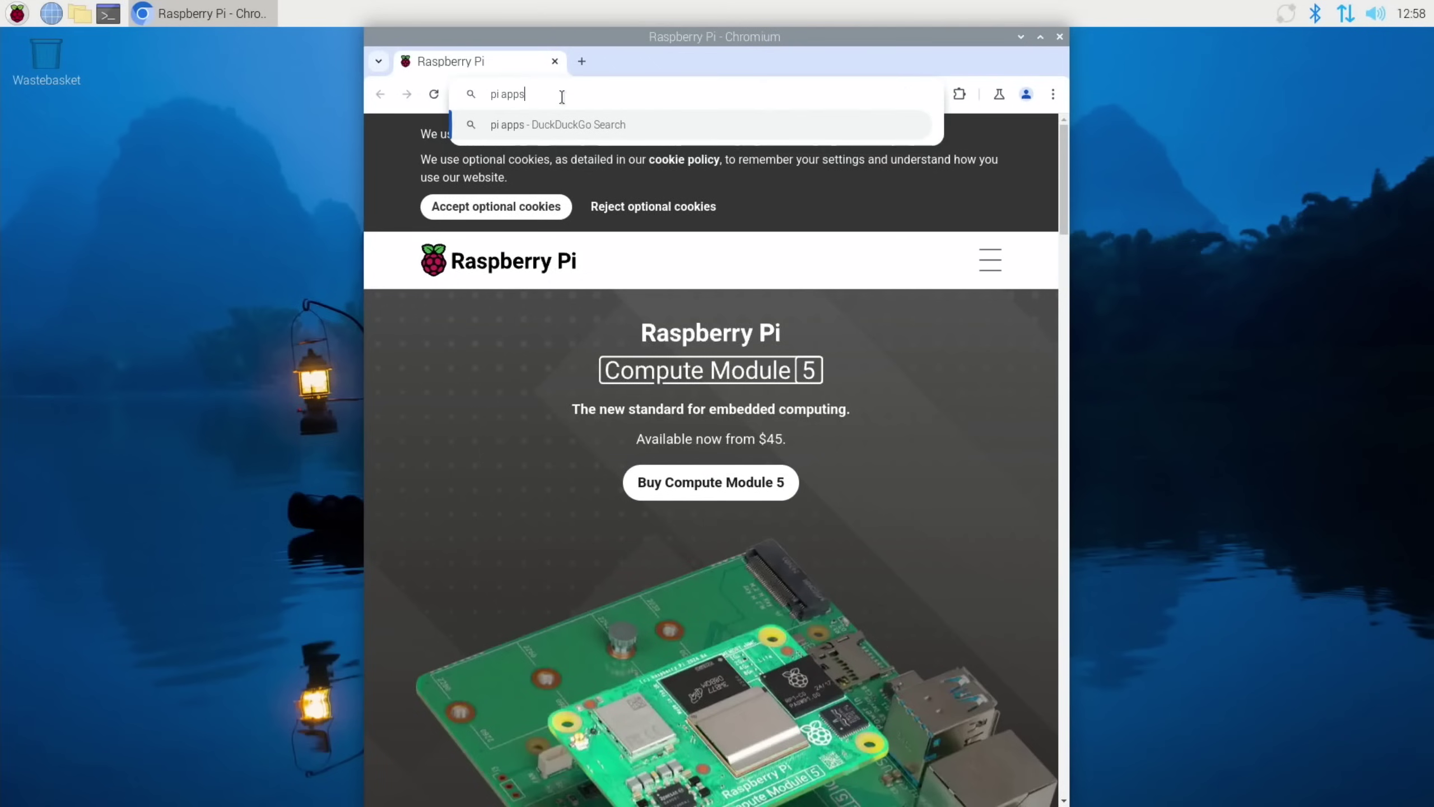
{"action": "key", "text": "Return"}
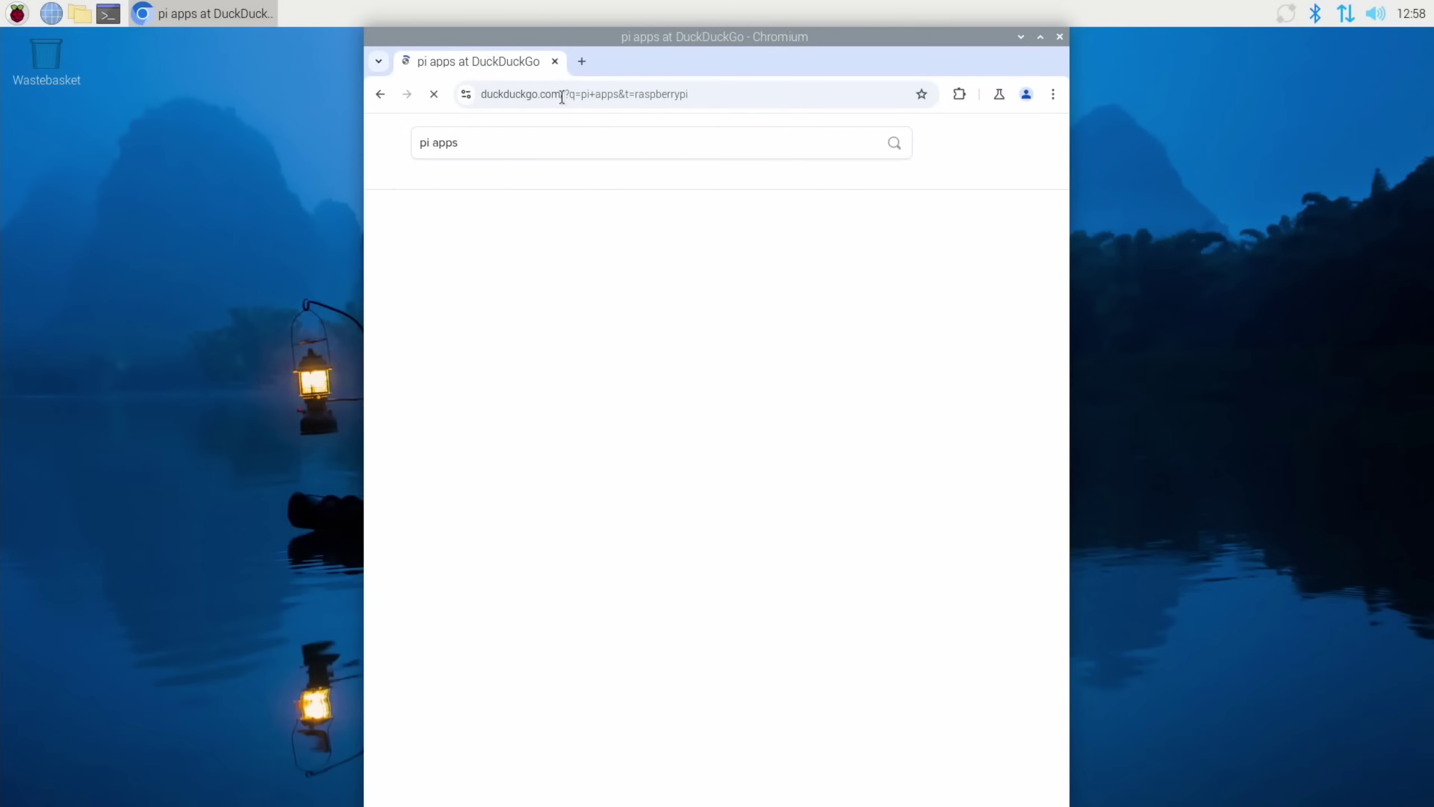
{"action": "scroll", "coordinate": [555, 308], "scroll_direction": "down", "scroll_amount": 2}
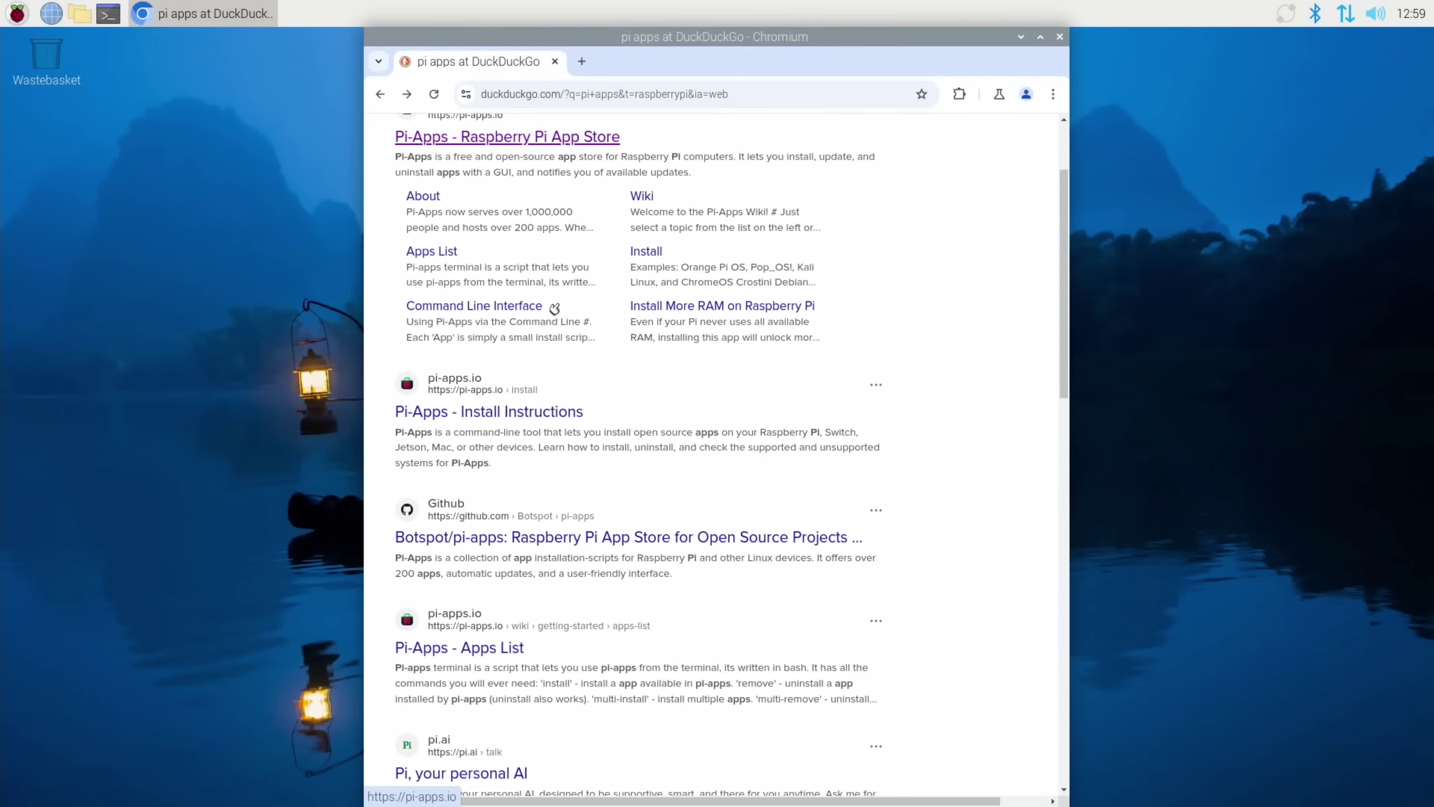
{"action": "left_click", "coordinate": [505, 416]}
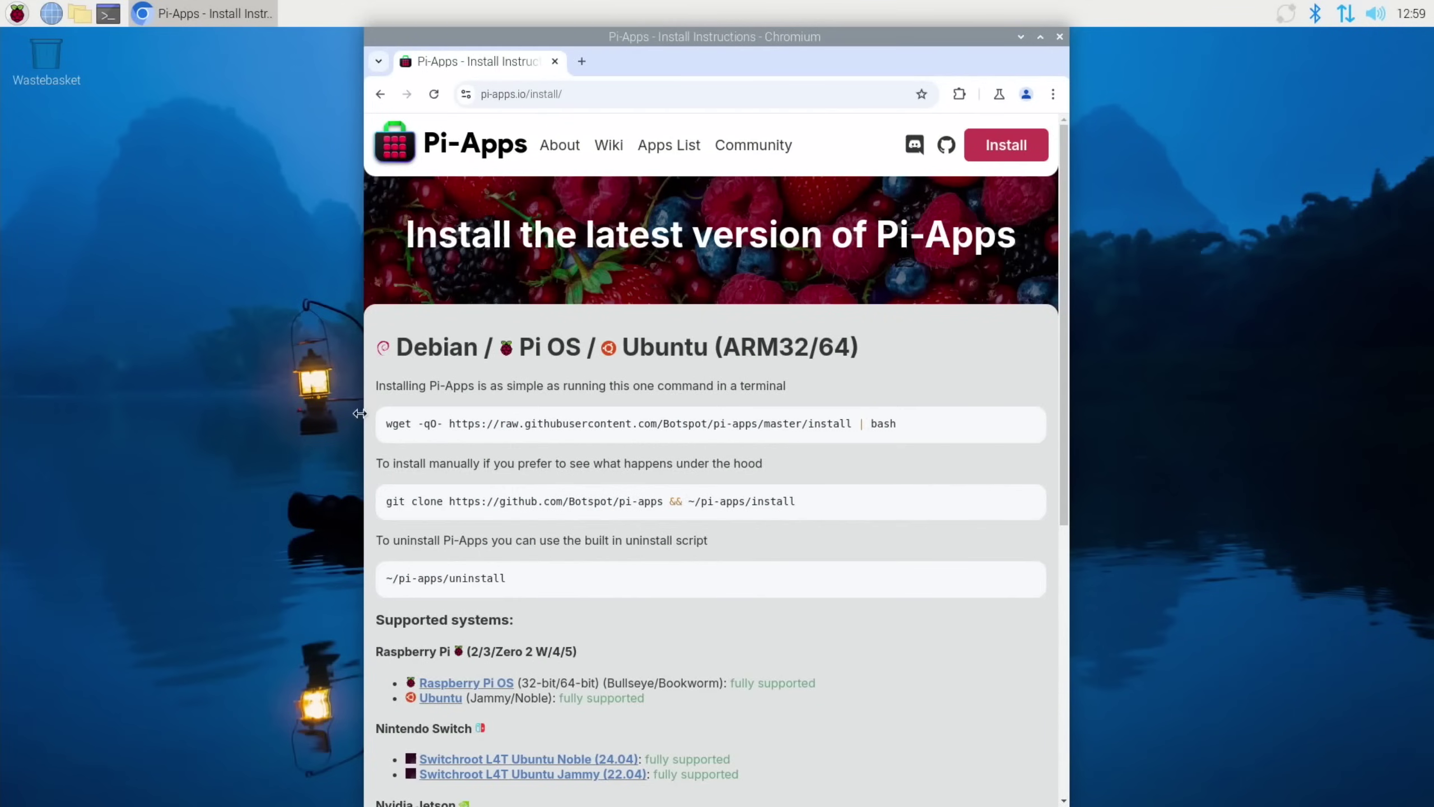
Copy the one-line wget install command from the page
{"action": "left_click_drag", "start_coordinate": [383, 426], "coordinate": [939, 430]}
{"action": "right_click", "coordinate": [864, 427]}
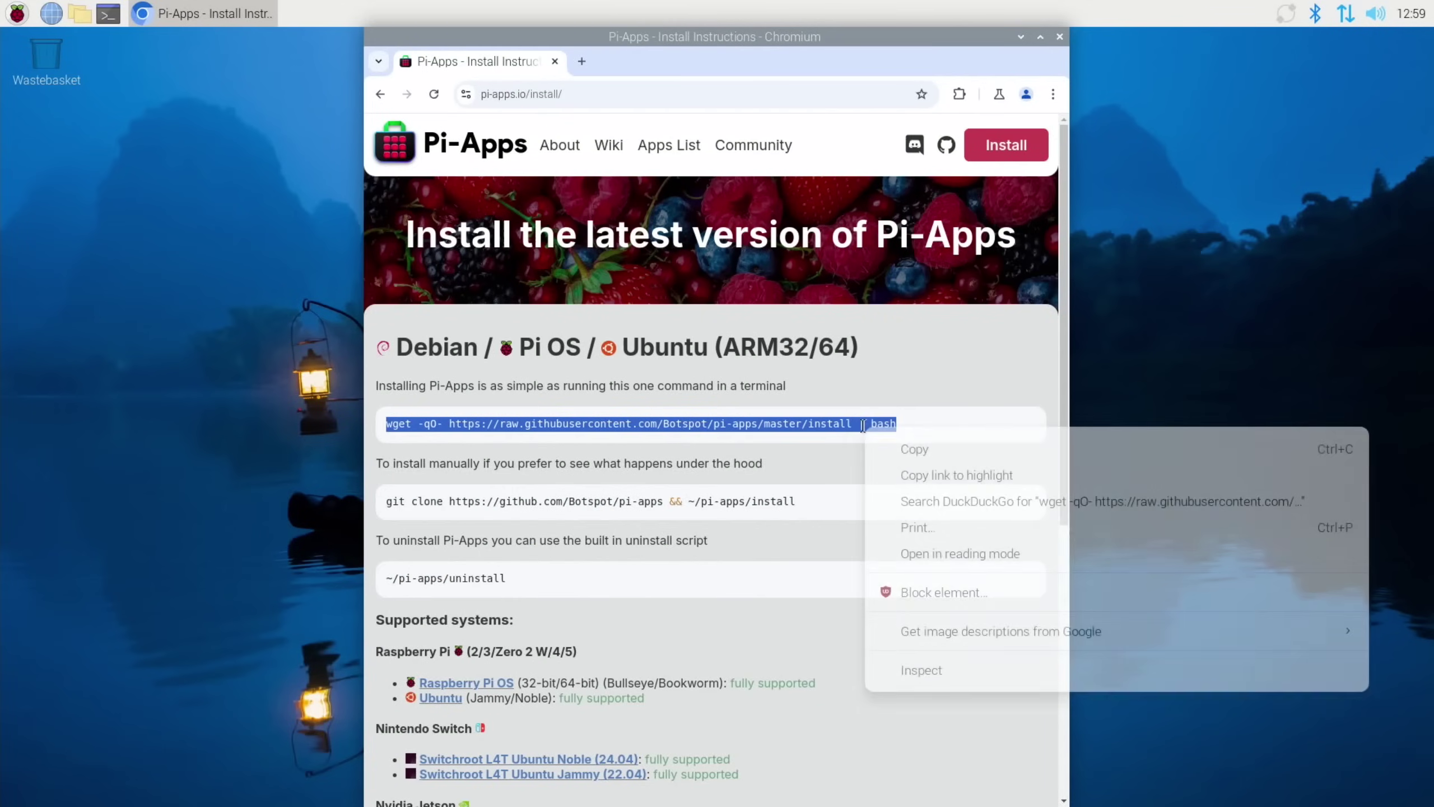
{"action": "left_click", "coordinate": [923, 451]}
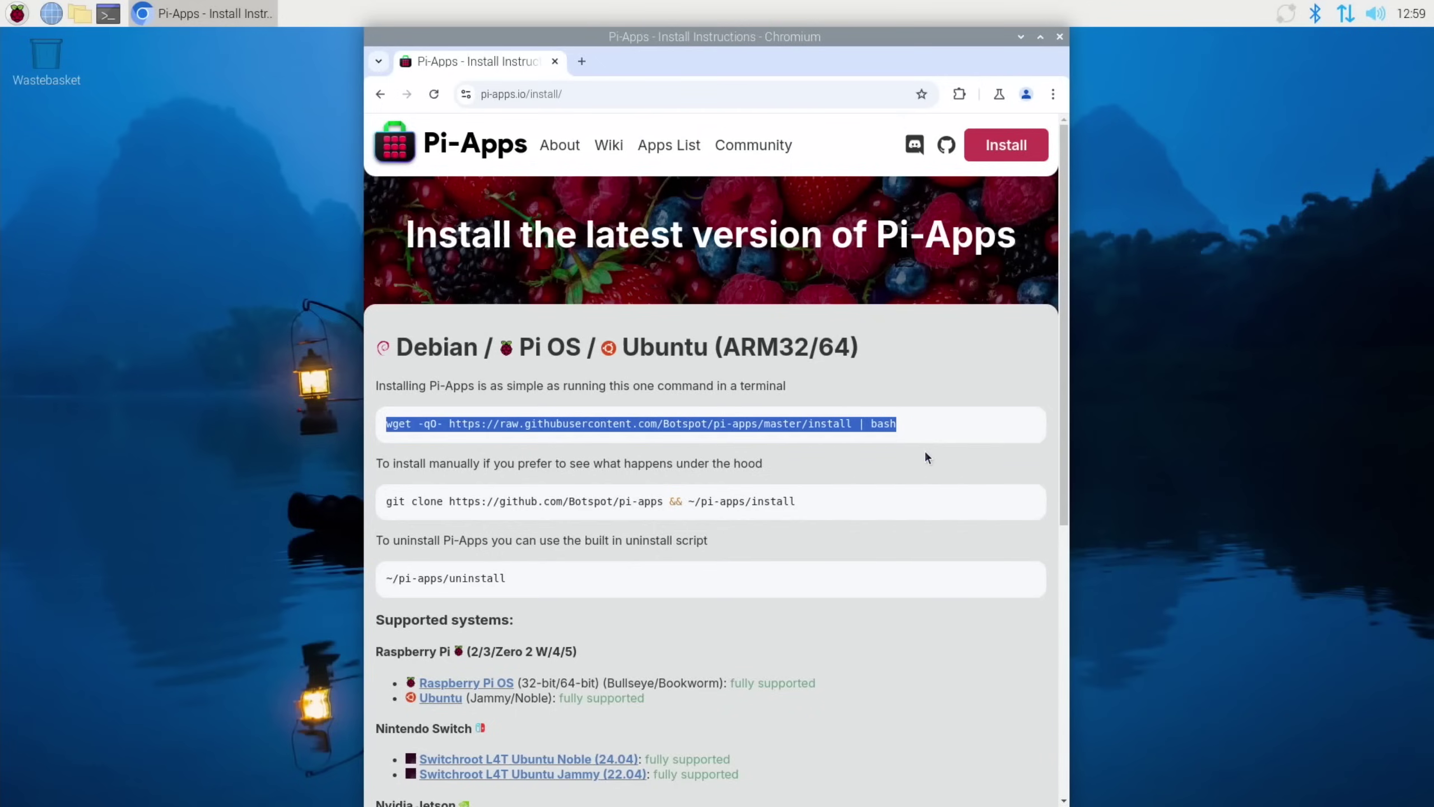
Run the pasted Pi-Apps wget command in a new terminal, then close Chromium and the terminal
{"action": "key", "text": "ctrl+alt+t"}
{"action": "right_click", "coordinate": [737, 331]}
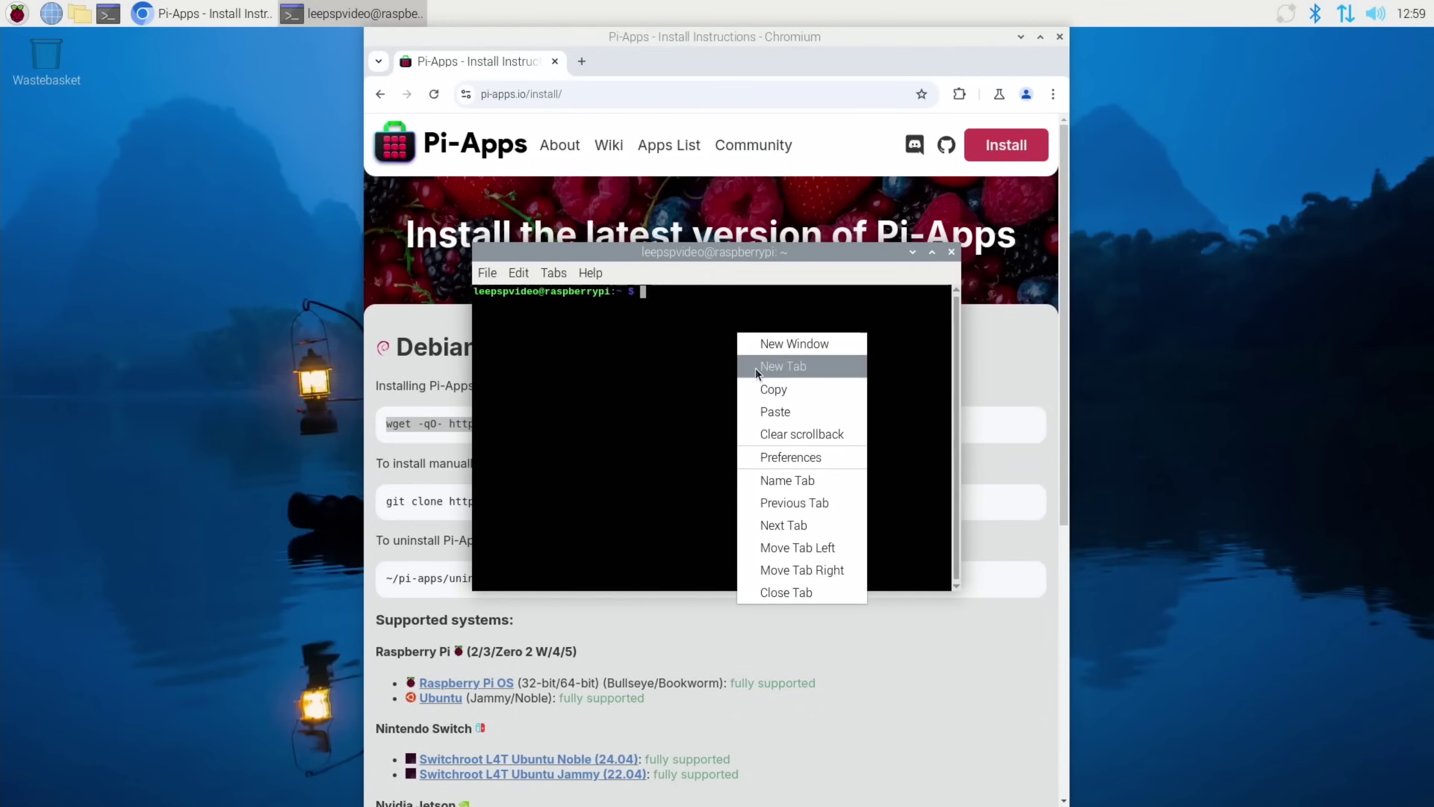
{"action": "left_click", "coordinate": [782, 412]}
{"action": "key", "text": "Return"}
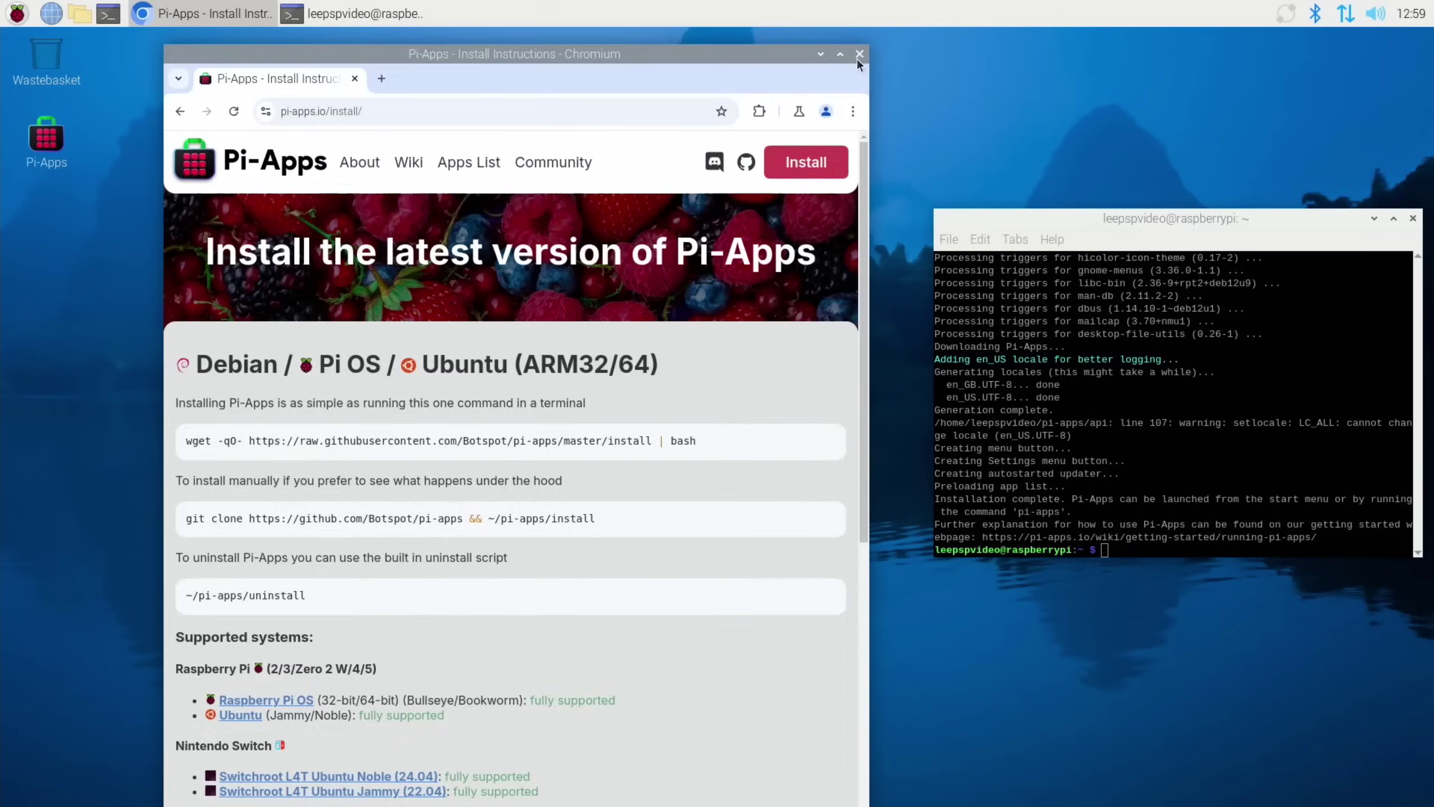
{"action": "left_click", "coordinate": [856, 58]}
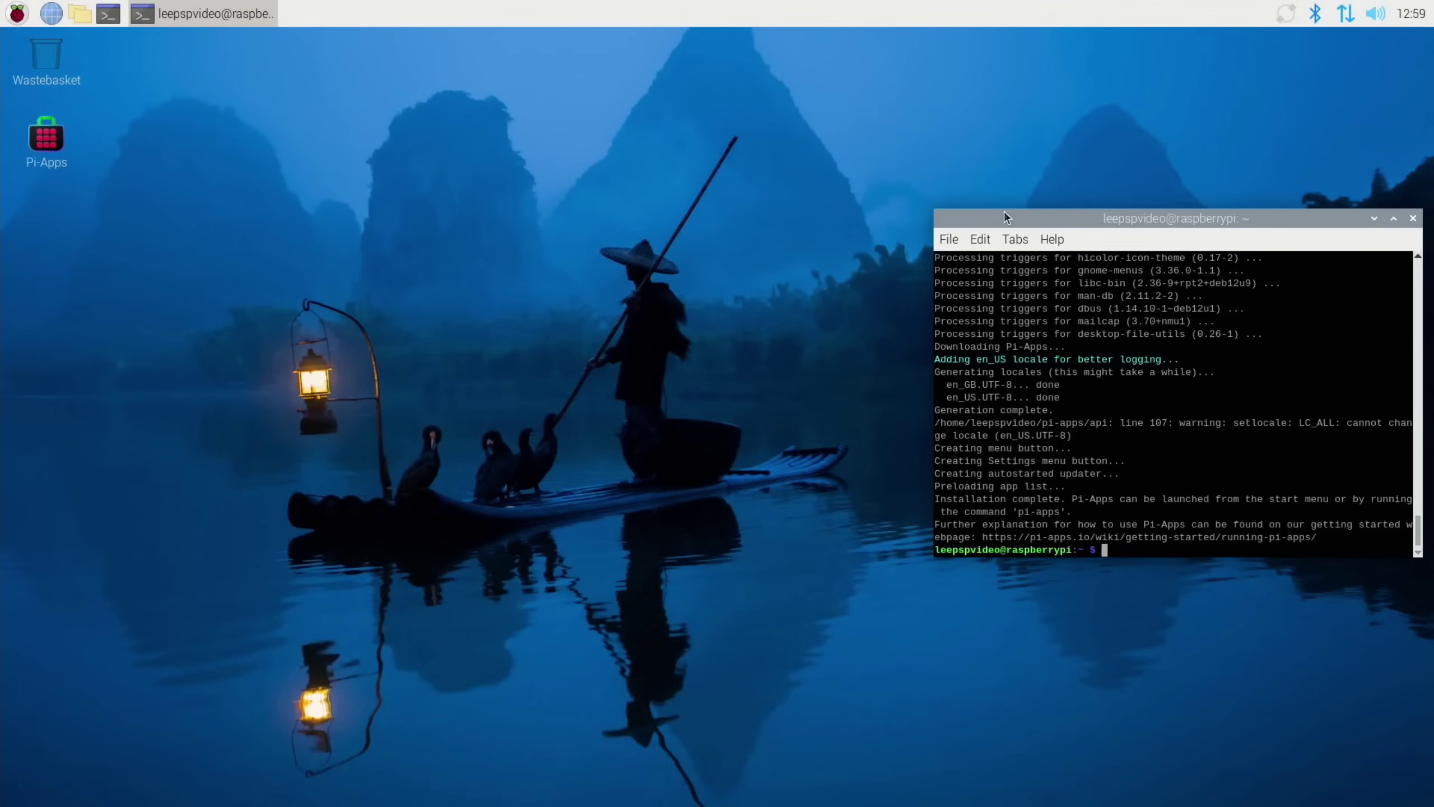
{"action": "left_click", "coordinate": [1413, 218]}
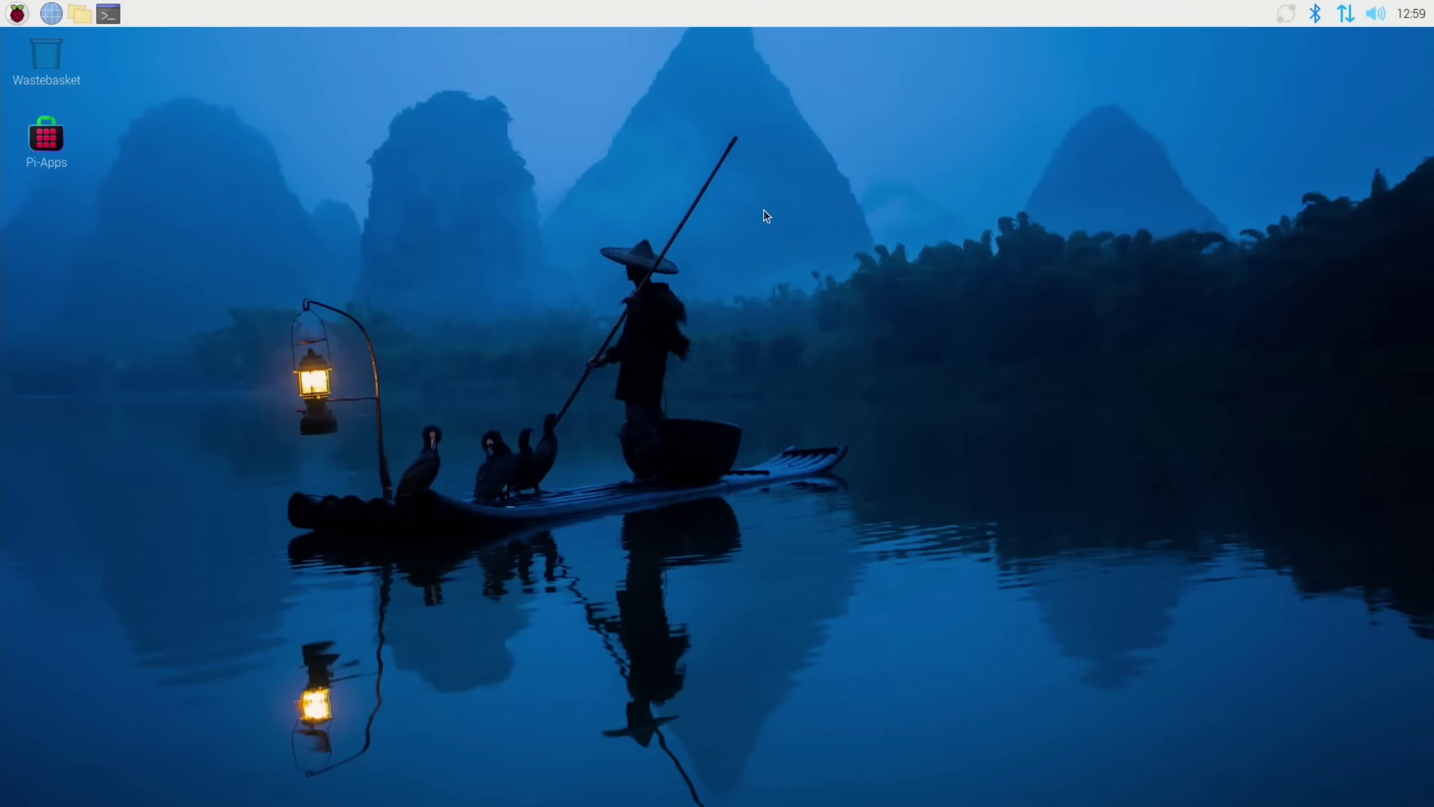
Launch Pi-Apps from its desktop shortcut and search its apps for 'win'
{"action": "double_click", "coordinate": [47, 141]}
{"action": "left_click", "coordinate": [585, 447]}
{"action": "left_click", "coordinate": [553, 609]}
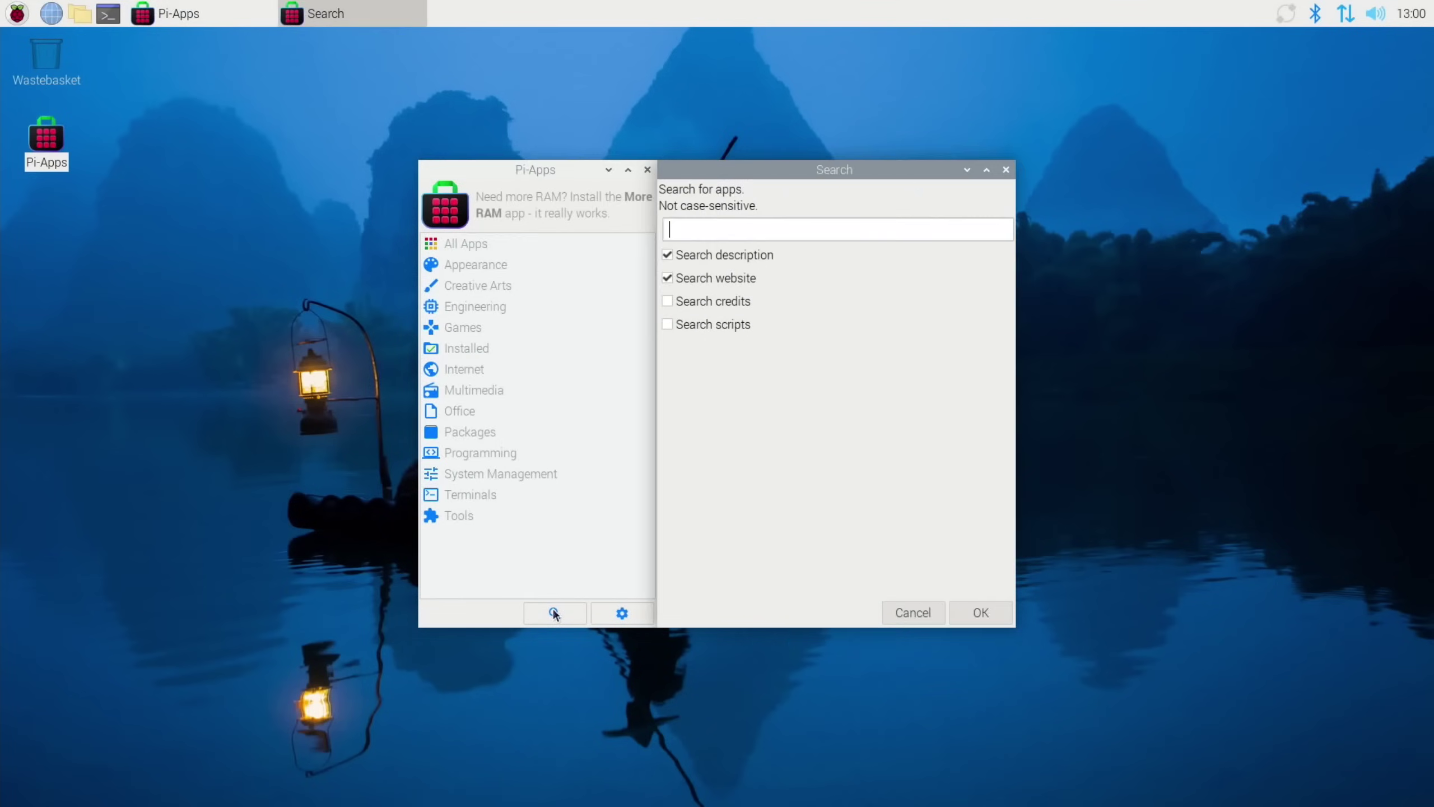
{"action": "type", "text": "windows"}
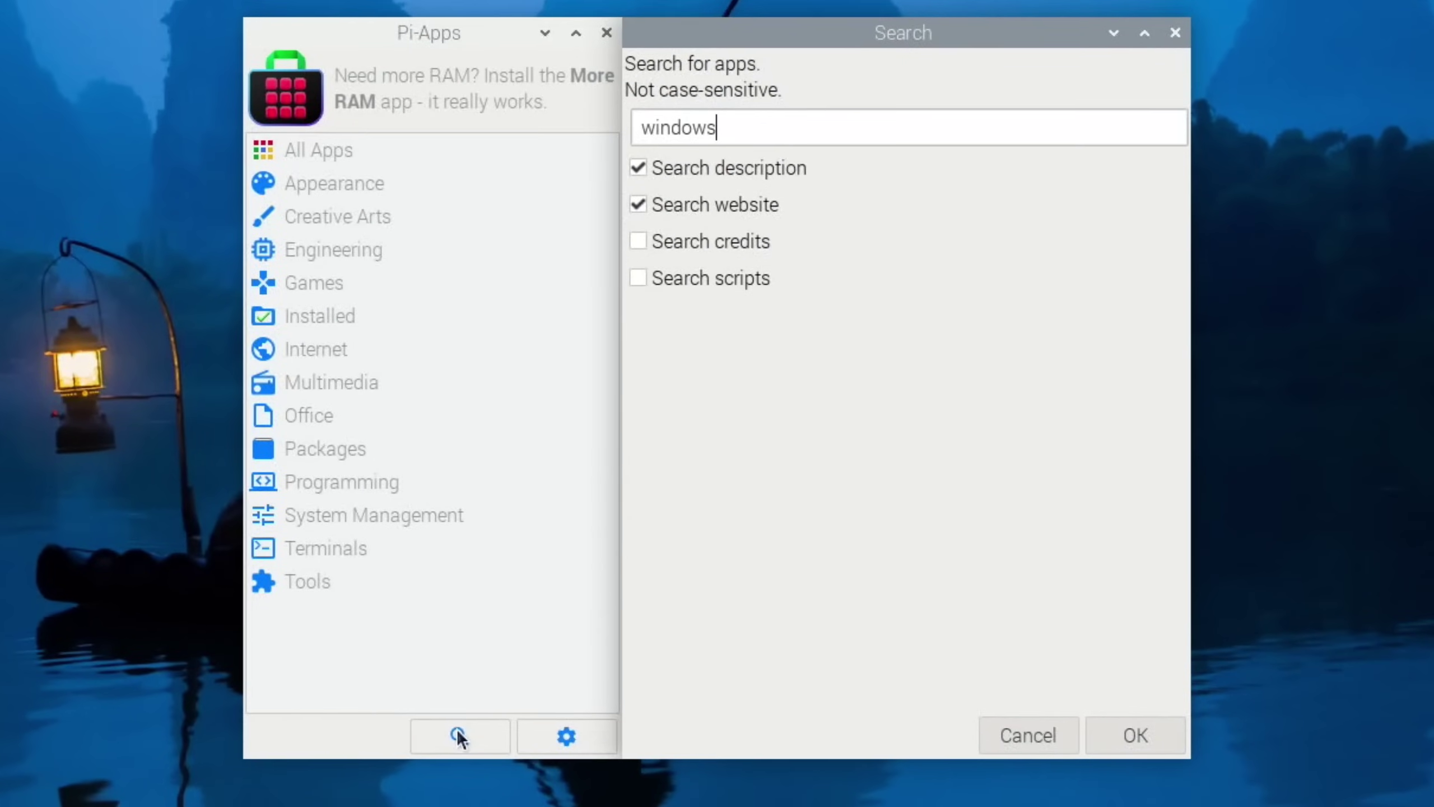
{"action": "key", "text": "Return"}
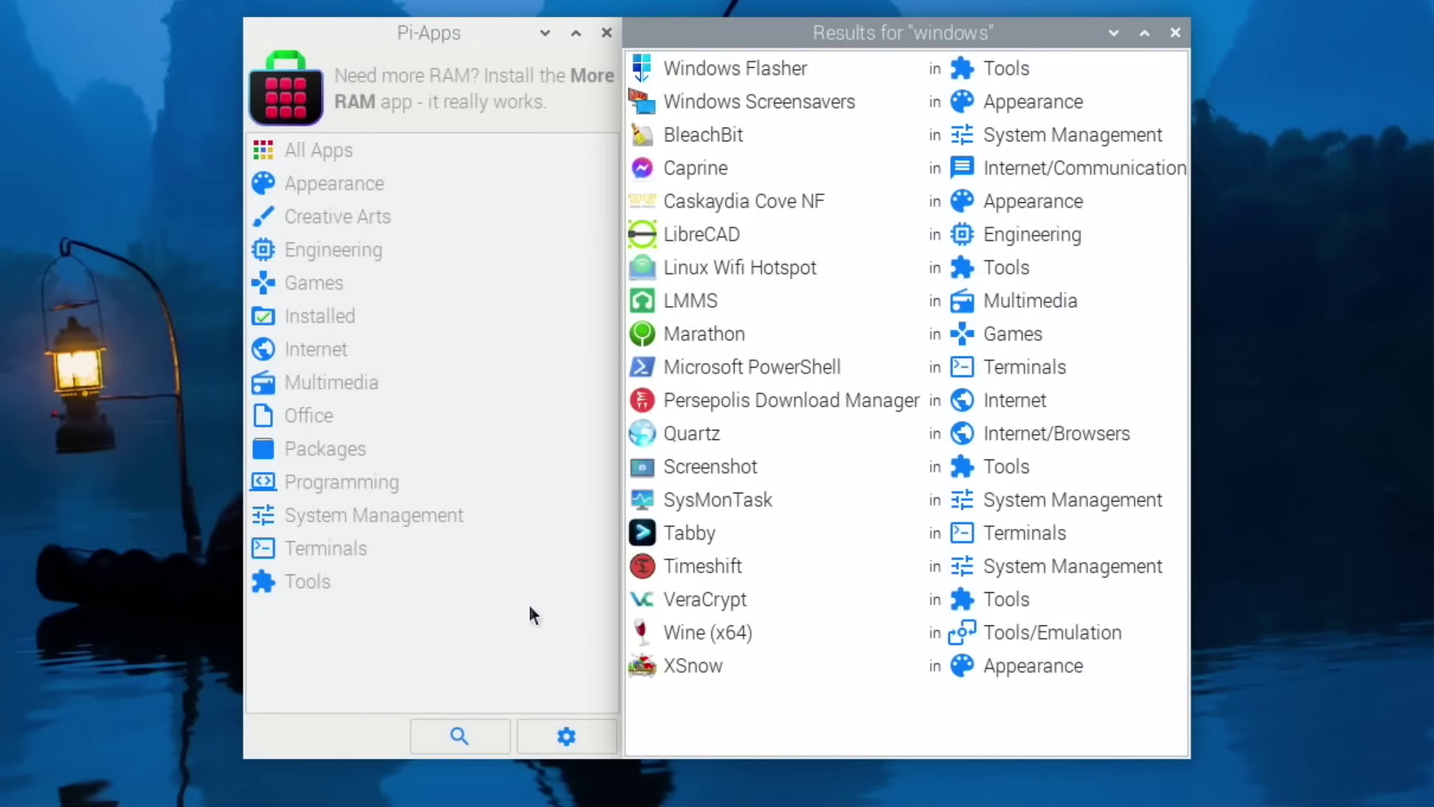
Install the Windows Flasher app and dismiss the installation summary
{"action": "double_click", "coordinate": [724, 65]}
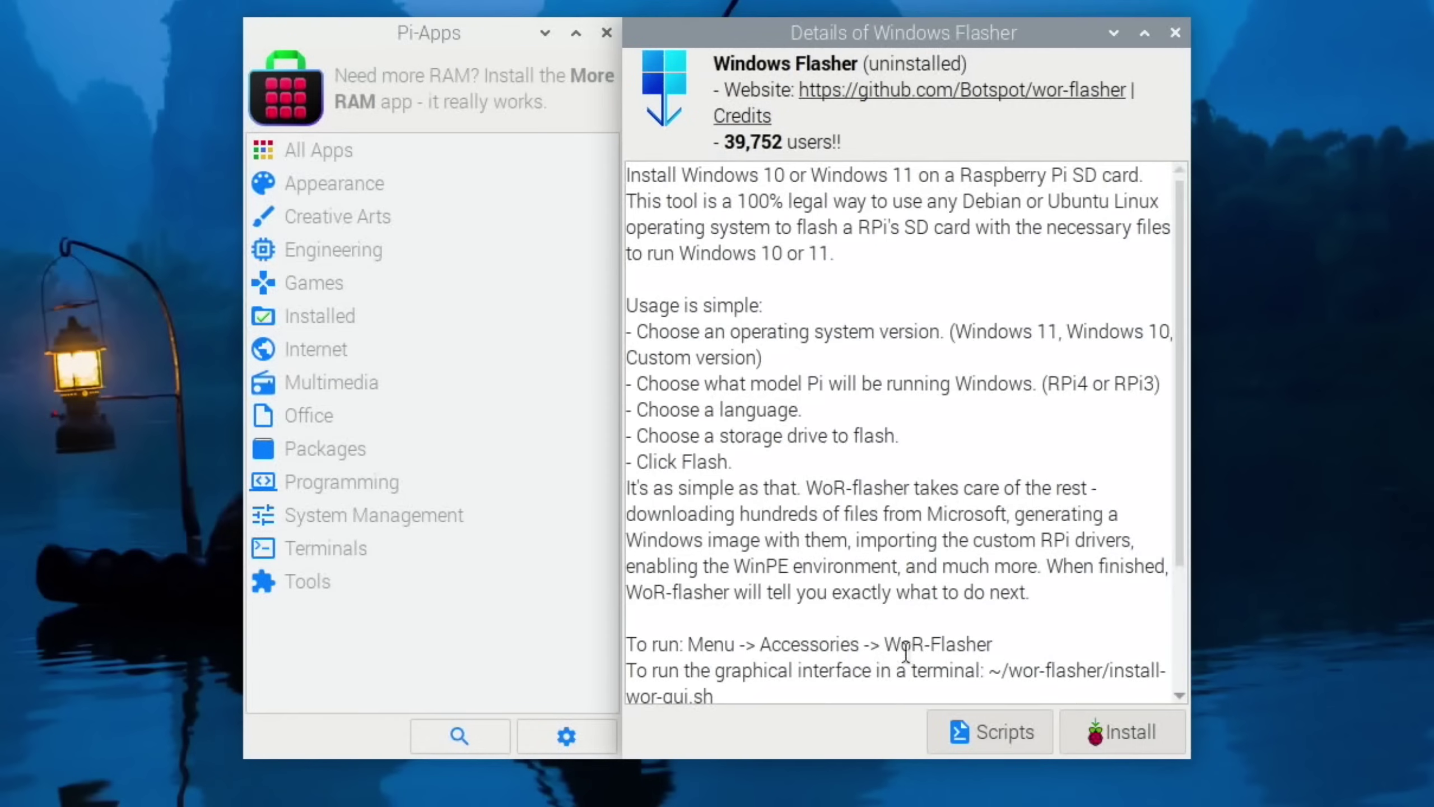
{"action": "left_click", "coordinate": [1070, 744]}
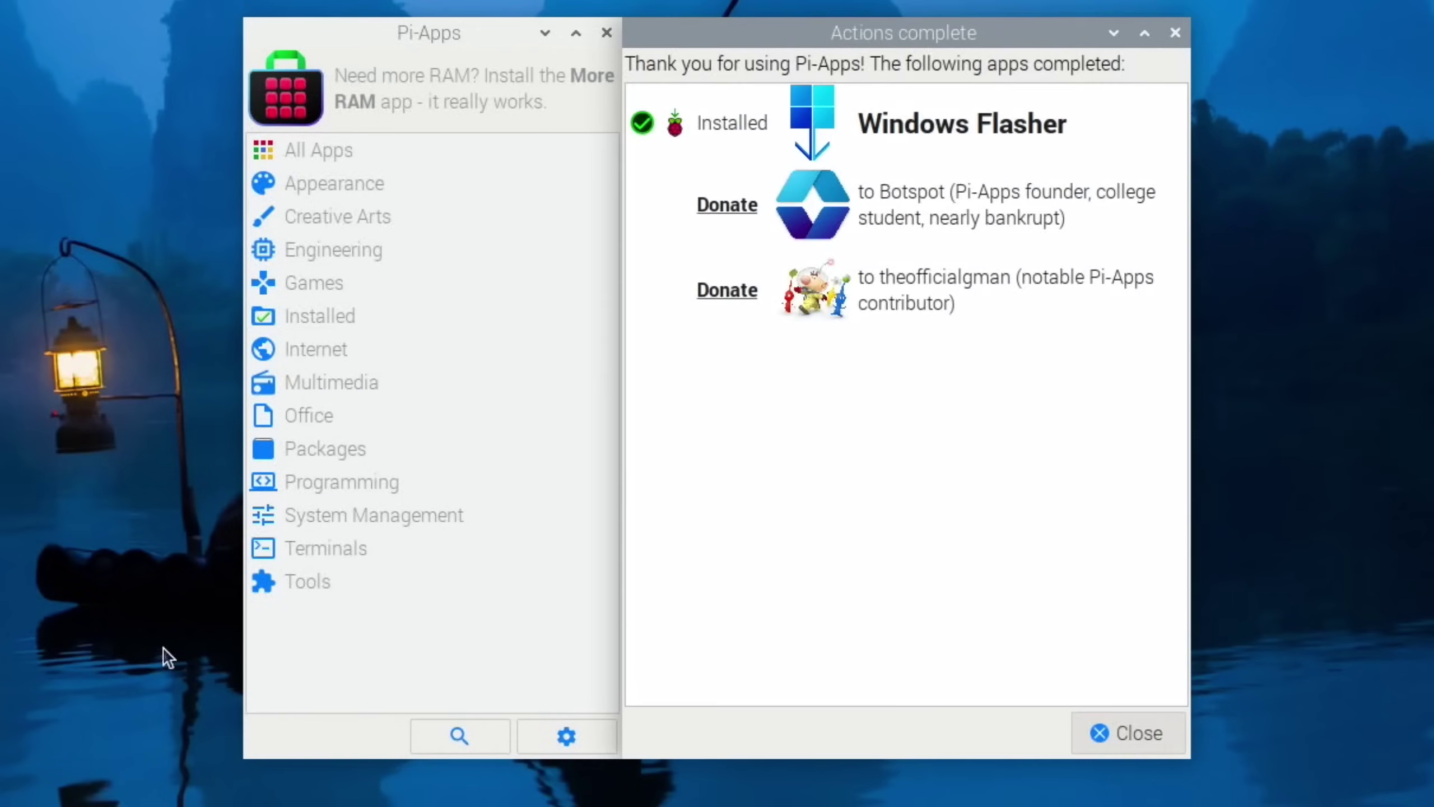
{"action": "left_click", "coordinate": [1129, 733]}
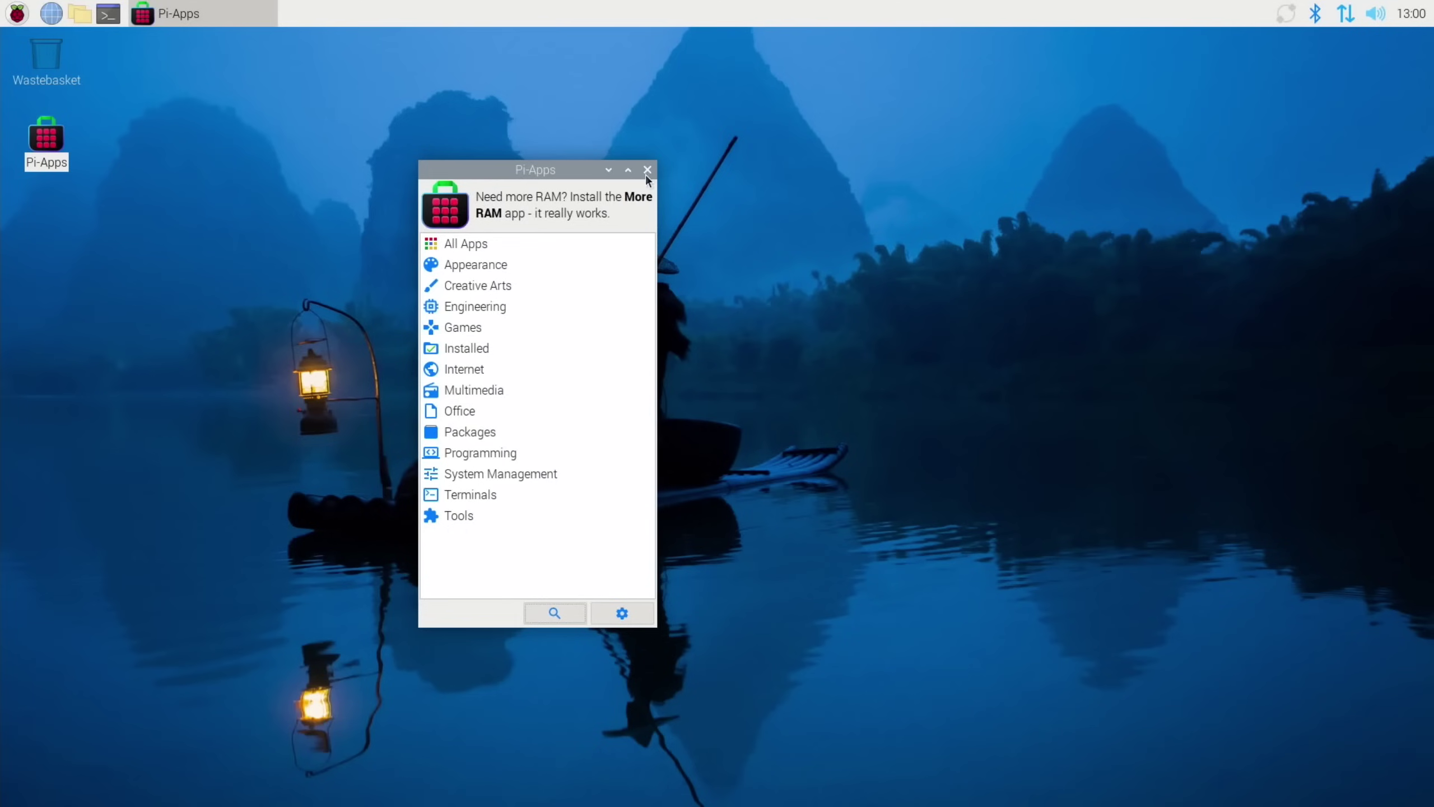
Close Pi-Apps and launch WoR Flasher from the applications menu
{"action": "left_click", "coordinate": [647, 170]}
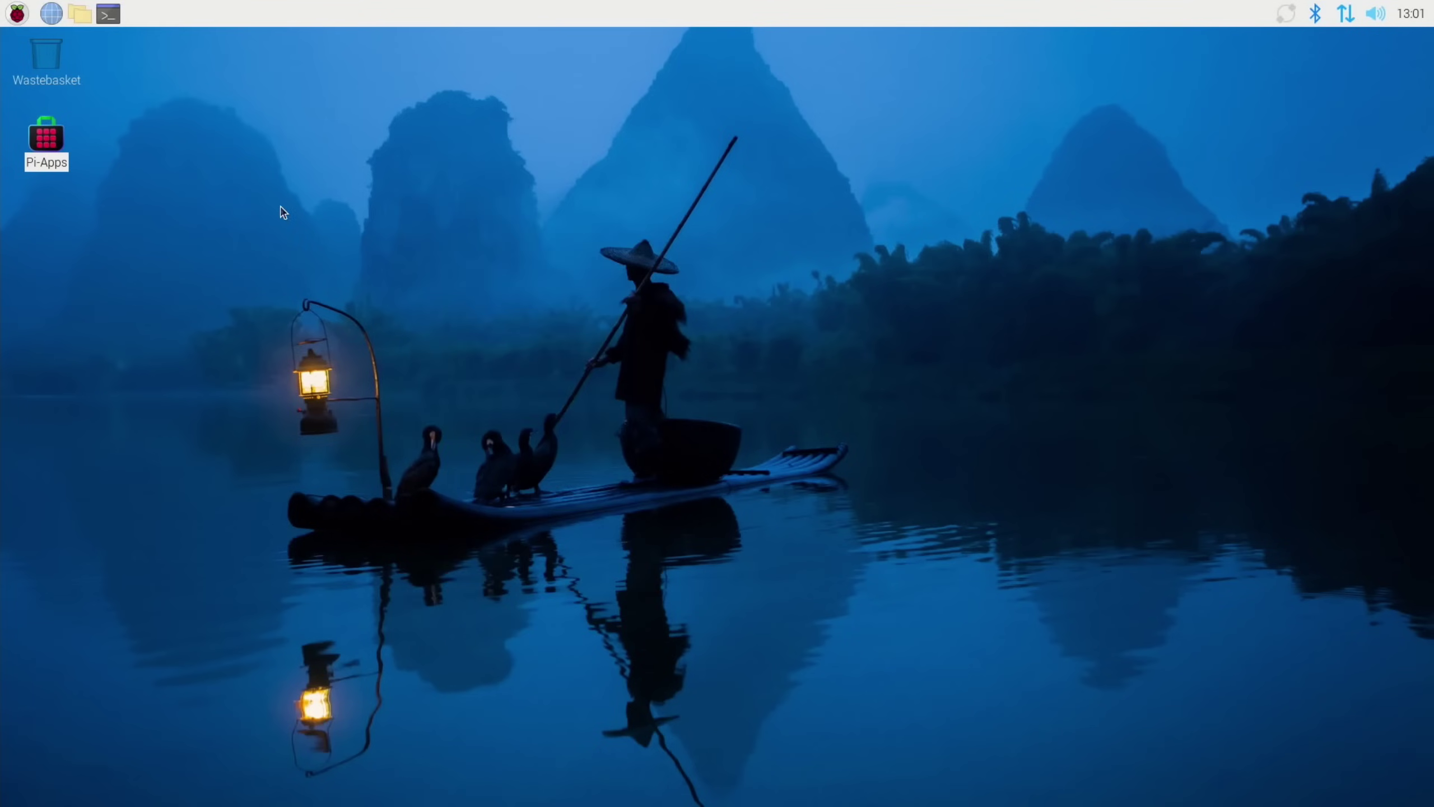
{"action": "key", "text": "super"}
{"action": "type", "text": "w"}
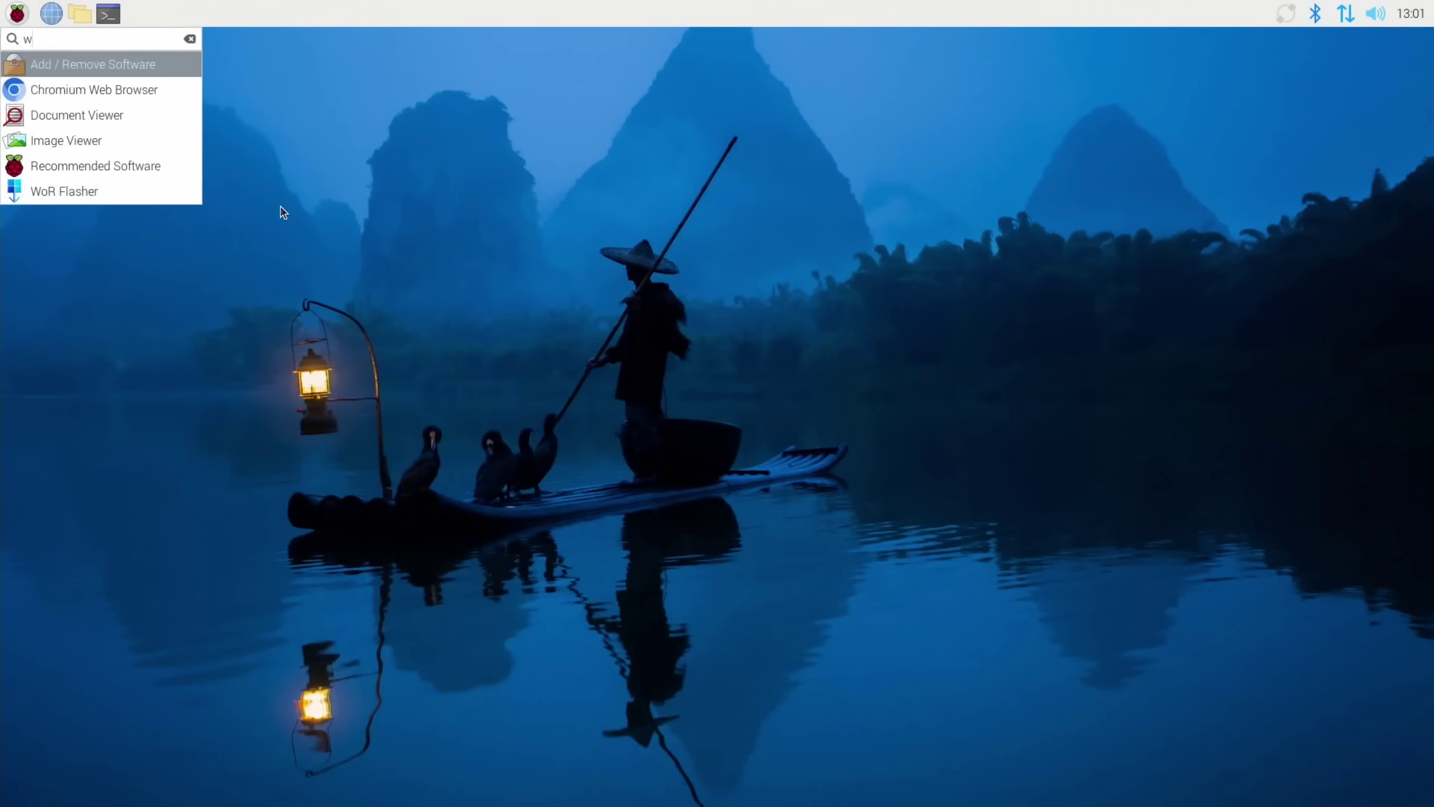
{"action": "key", "text": "Down"}
{"action": "key", "text": "Down"}
{"action": "key", "text": "Down"}
{"action": "key", "text": "Down"}
{"action": "key", "text": "Down"}
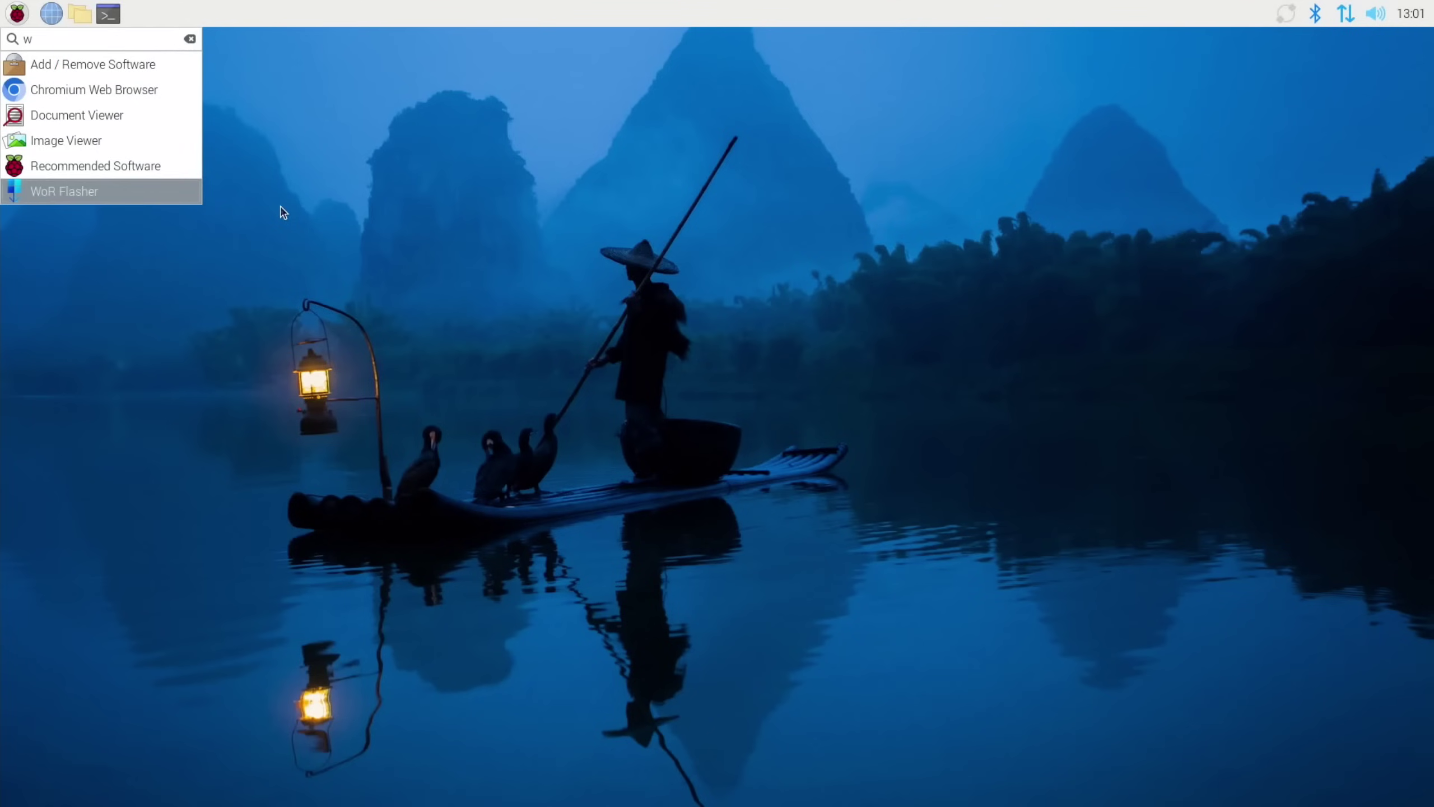
{"action": "key", "text": "Return"}
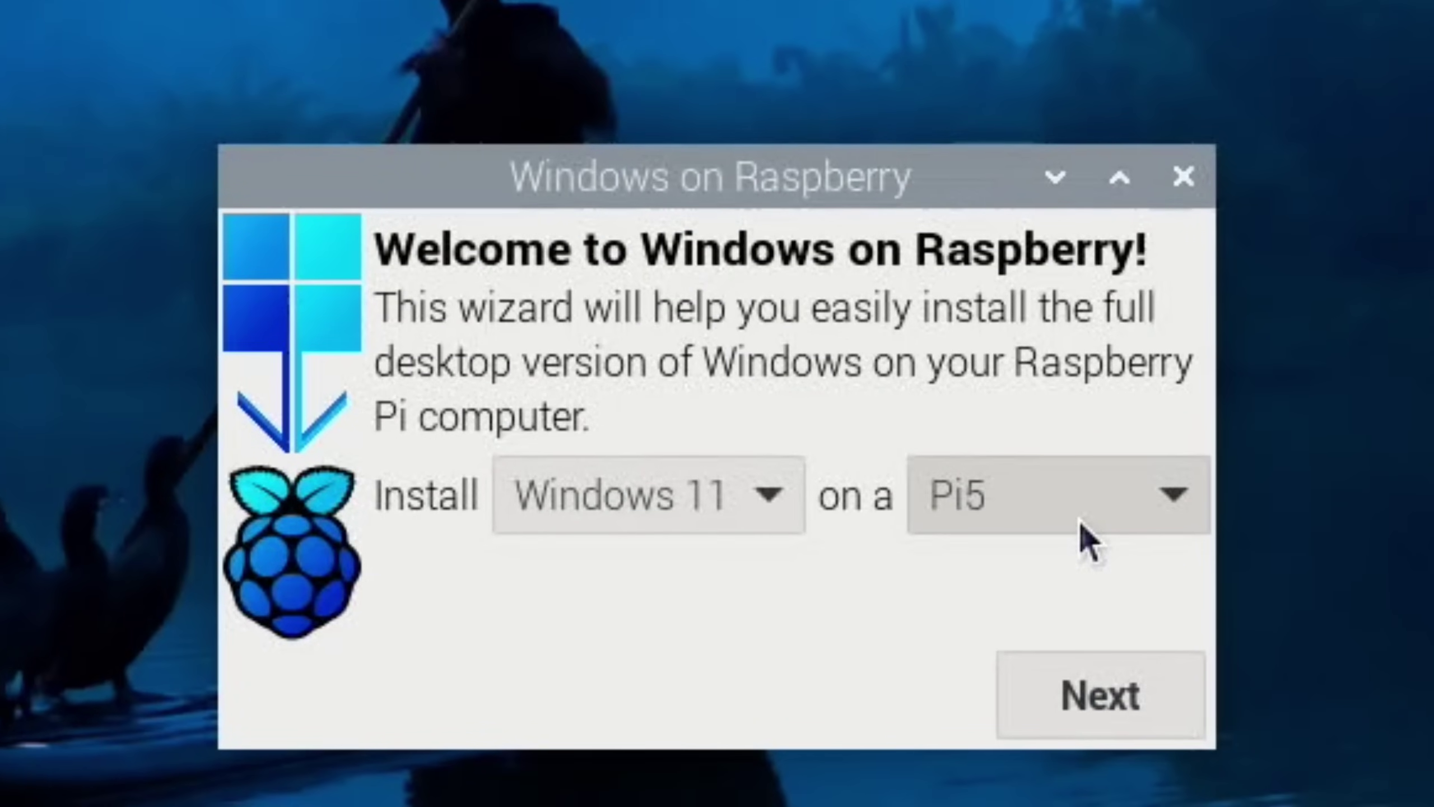
Flash Windows 11 for Pi5 in English (United Kingdom) onto /dev/nvme0n1
{"action": "left_click", "coordinate": [1121, 707]}
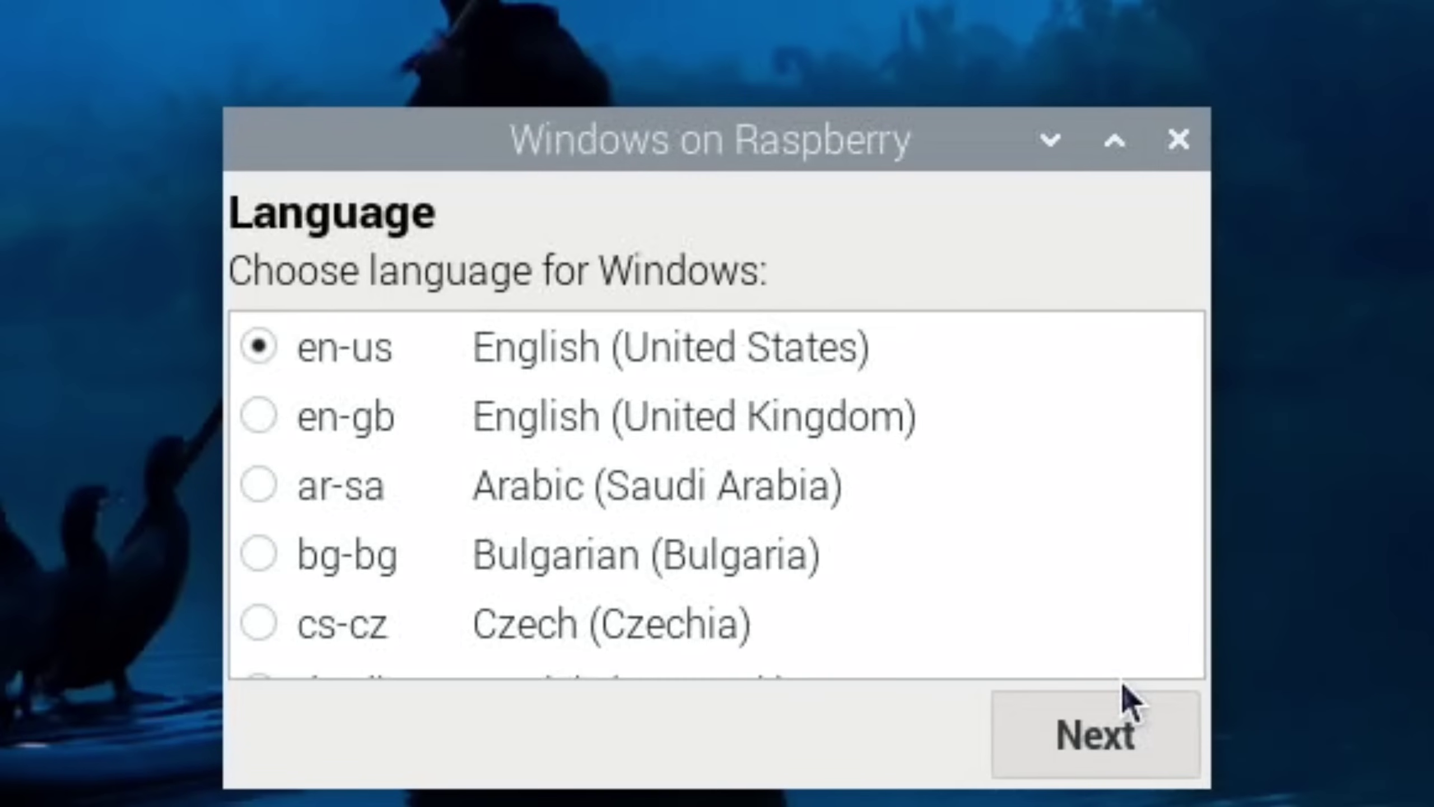
{"action": "left_click", "coordinate": [277, 417]}
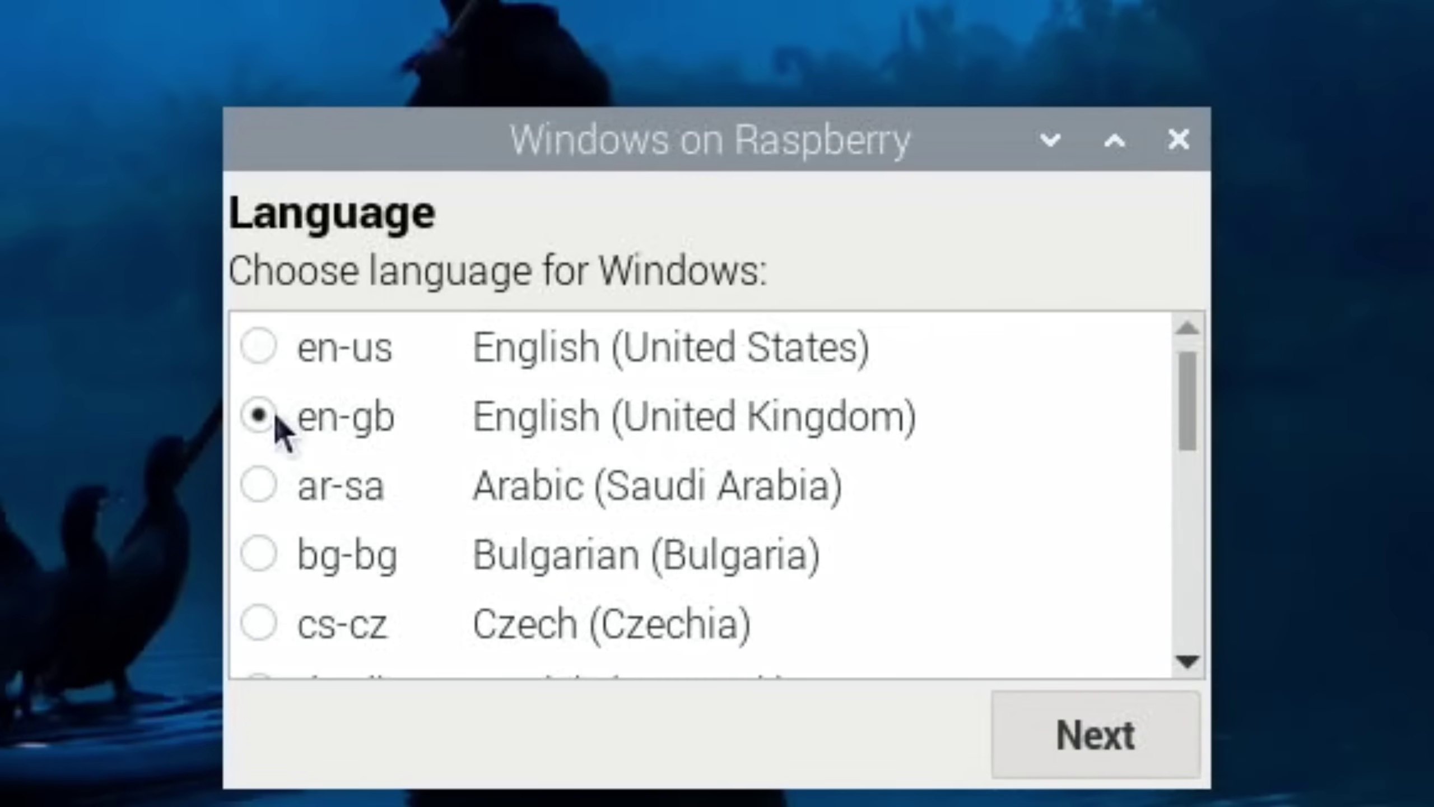
{"action": "left_click", "coordinate": [1066, 757]}
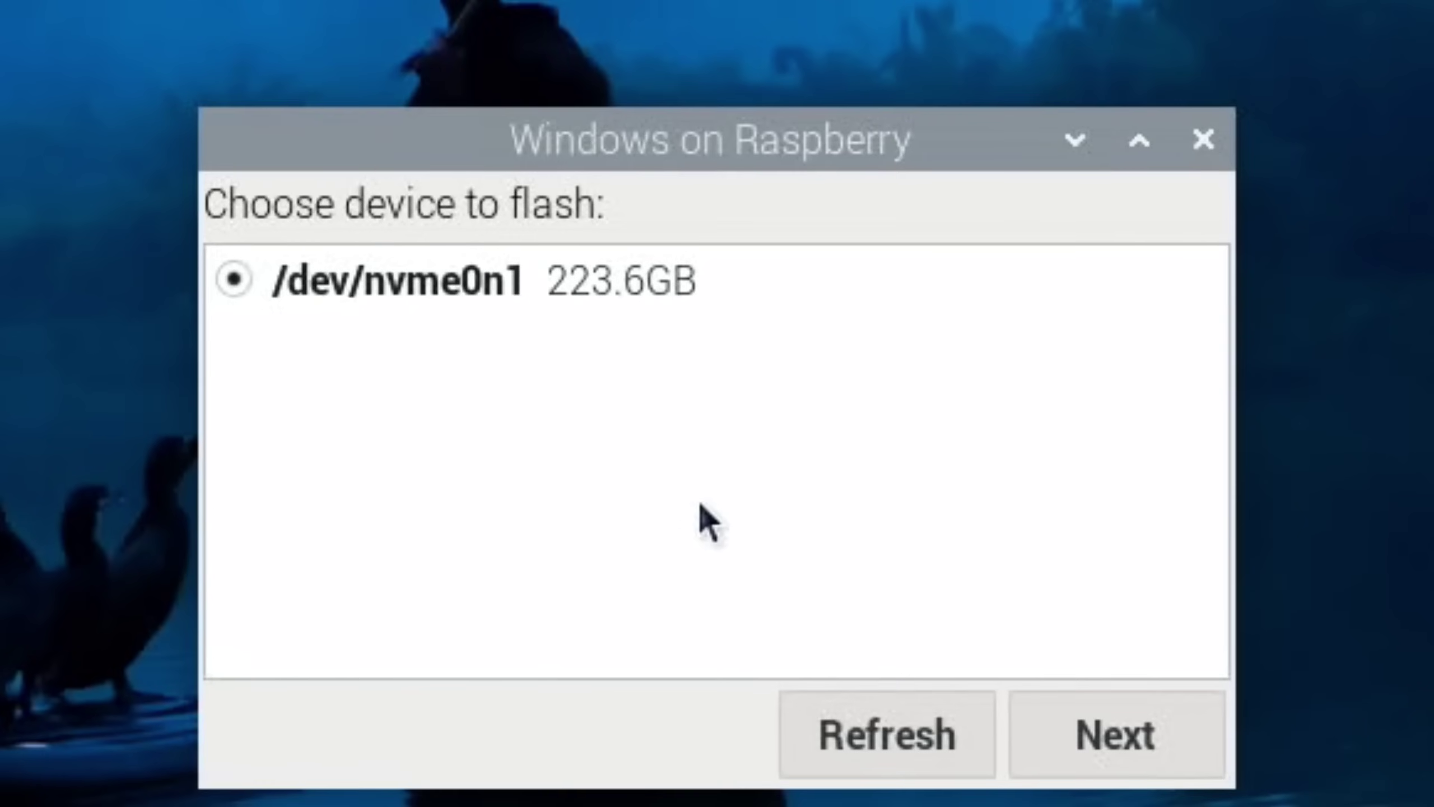
{"action": "left_click", "coordinate": [1085, 734]}
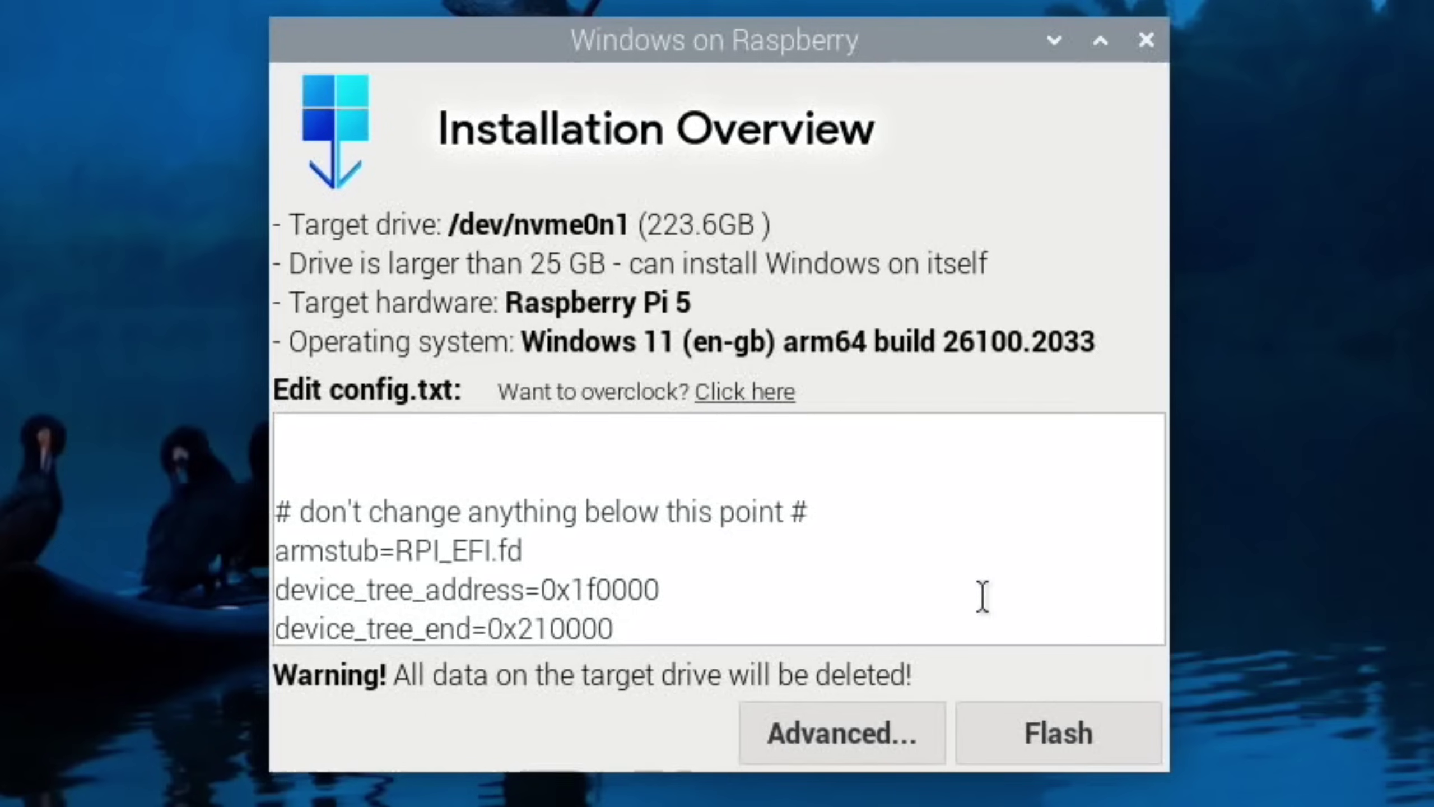
{"action": "left_click", "coordinate": [1031, 719]}
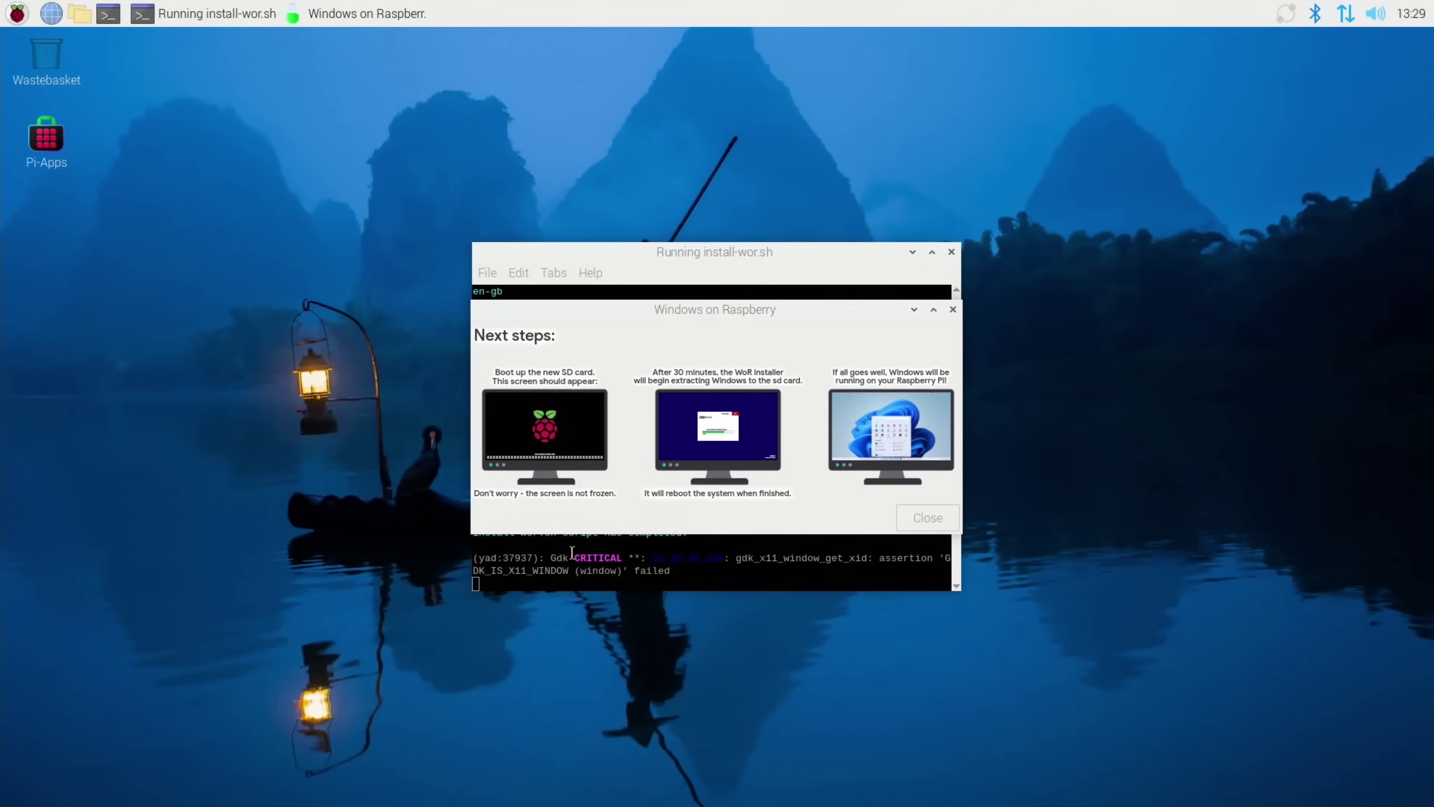
Close the finished WoR Flasher and its Next steps window
{"action": "left_click", "coordinate": [953, 253]}
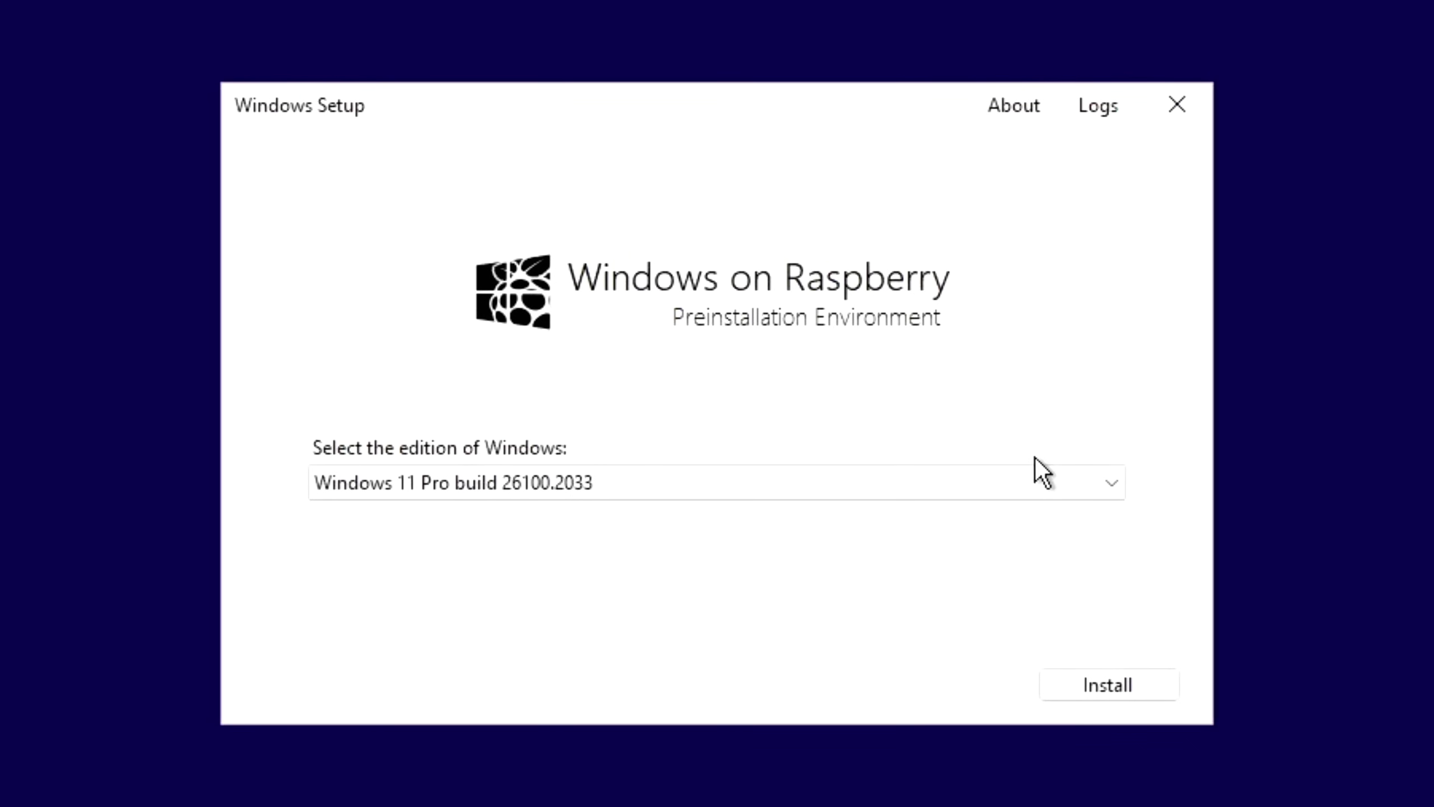
Keep Windows 11 Pro build 26100.2033 as the edition and start the installation
{"action": "left_click", "coordinate": [1081, 478]}
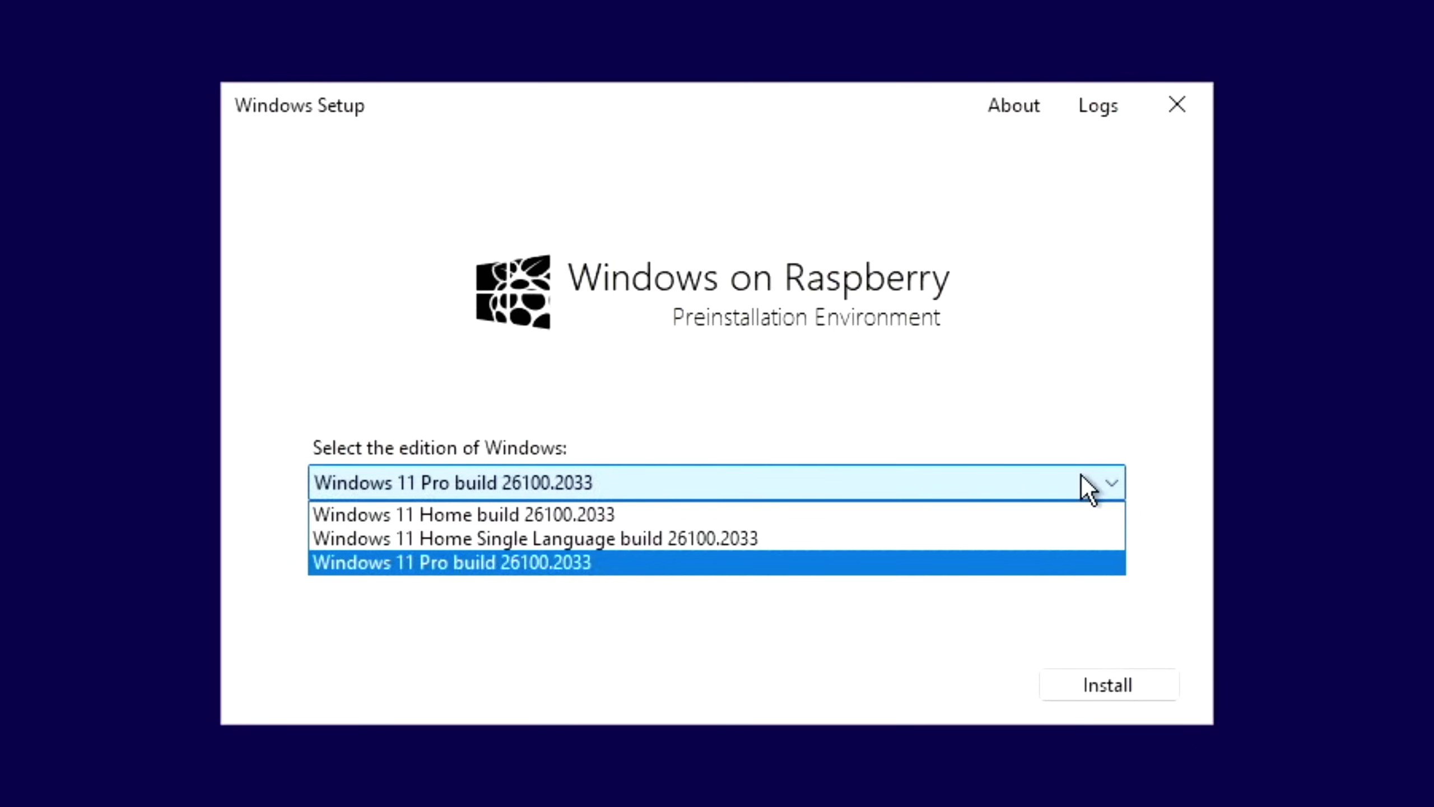
{"action": "left_click", "coordinate": [1082, 476]}
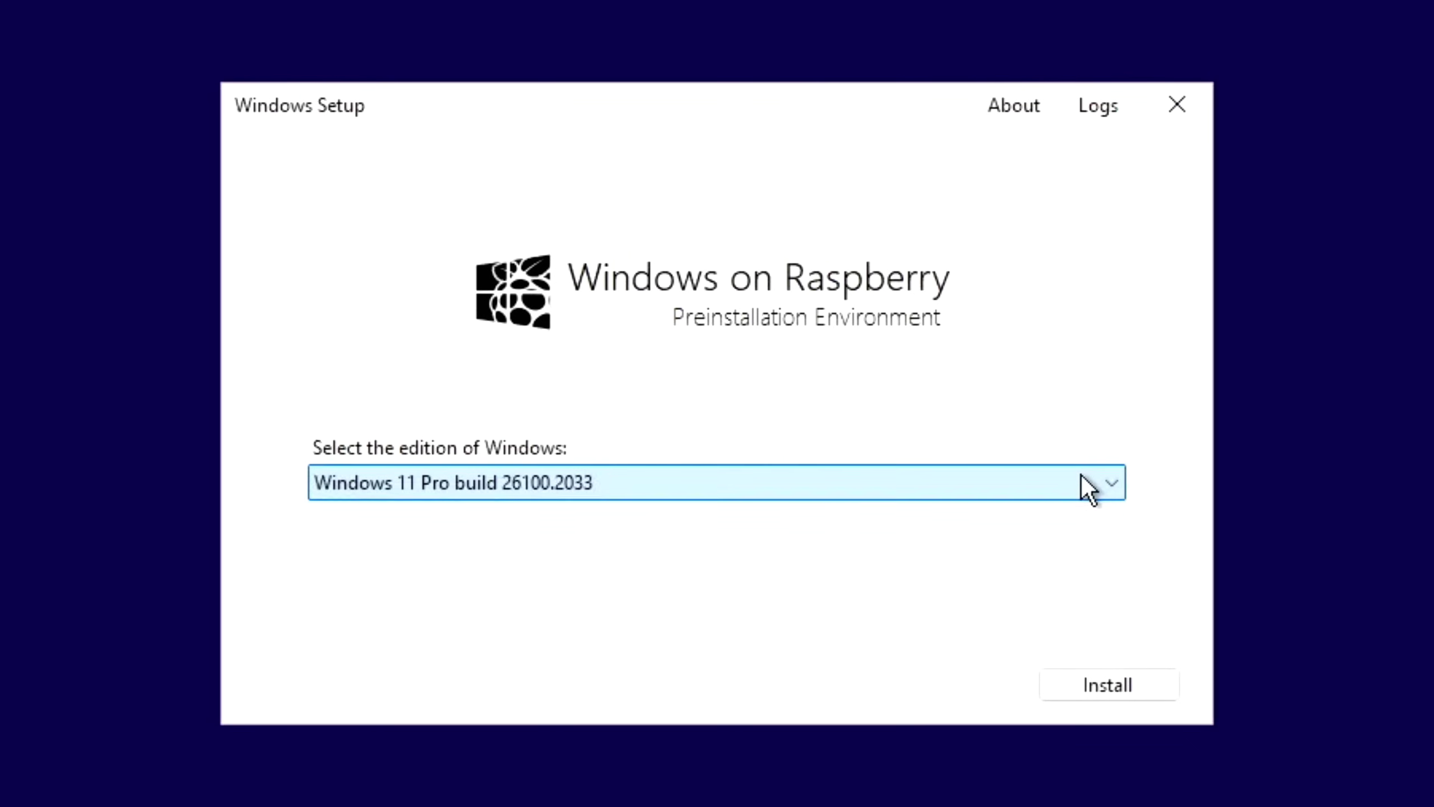
{"action": "left_click", "coordinate": [1114, 681]}
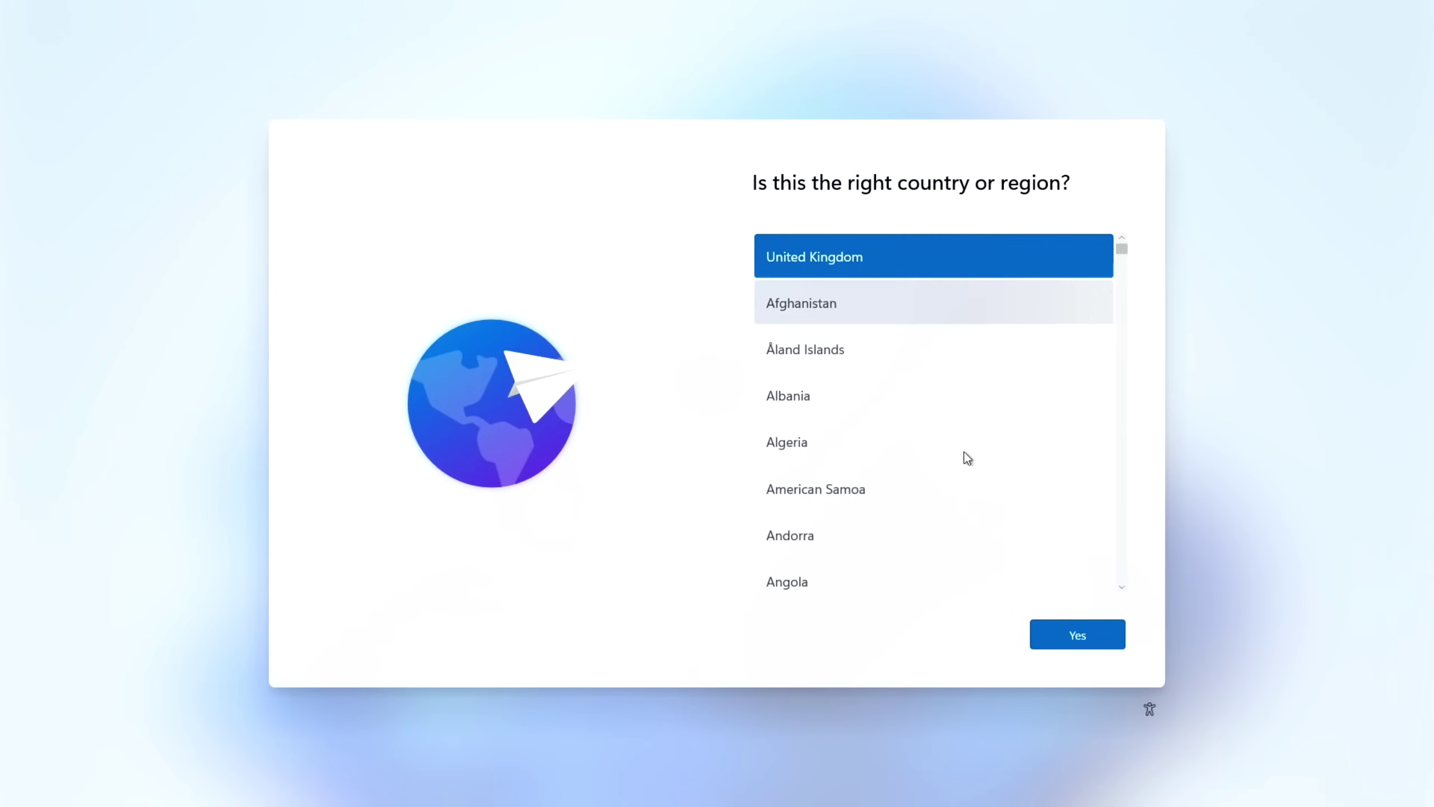
Accept United Kingdom region and suggested keyboard, skip a second layout, and bring up an admin Command Prompt
{"action": "left_click", "coordinate": [1075, 628]}
{"action": "left_click", "coordinate": [1085, 631]}
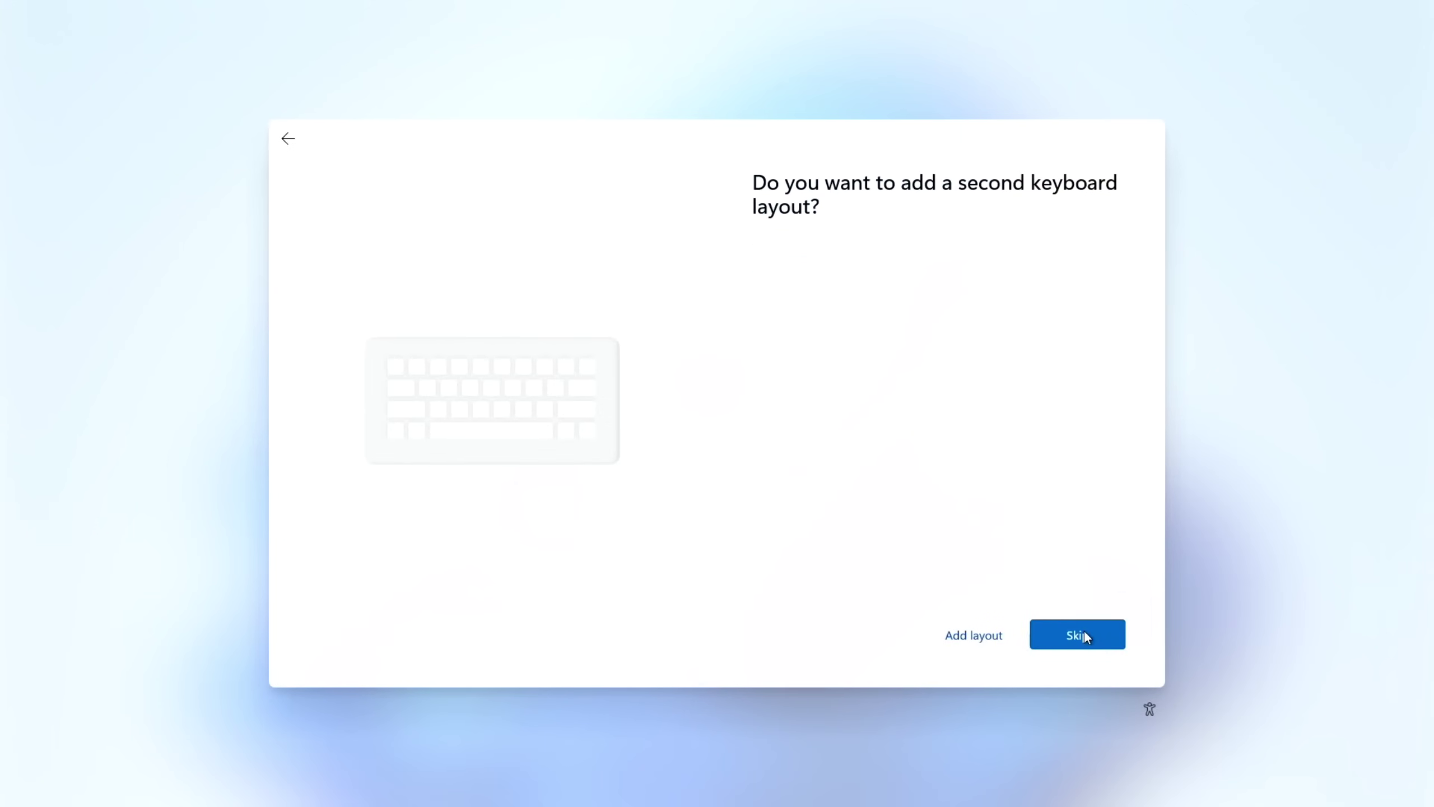
{"action": "left_click", "coordinate": [1085, 635]}
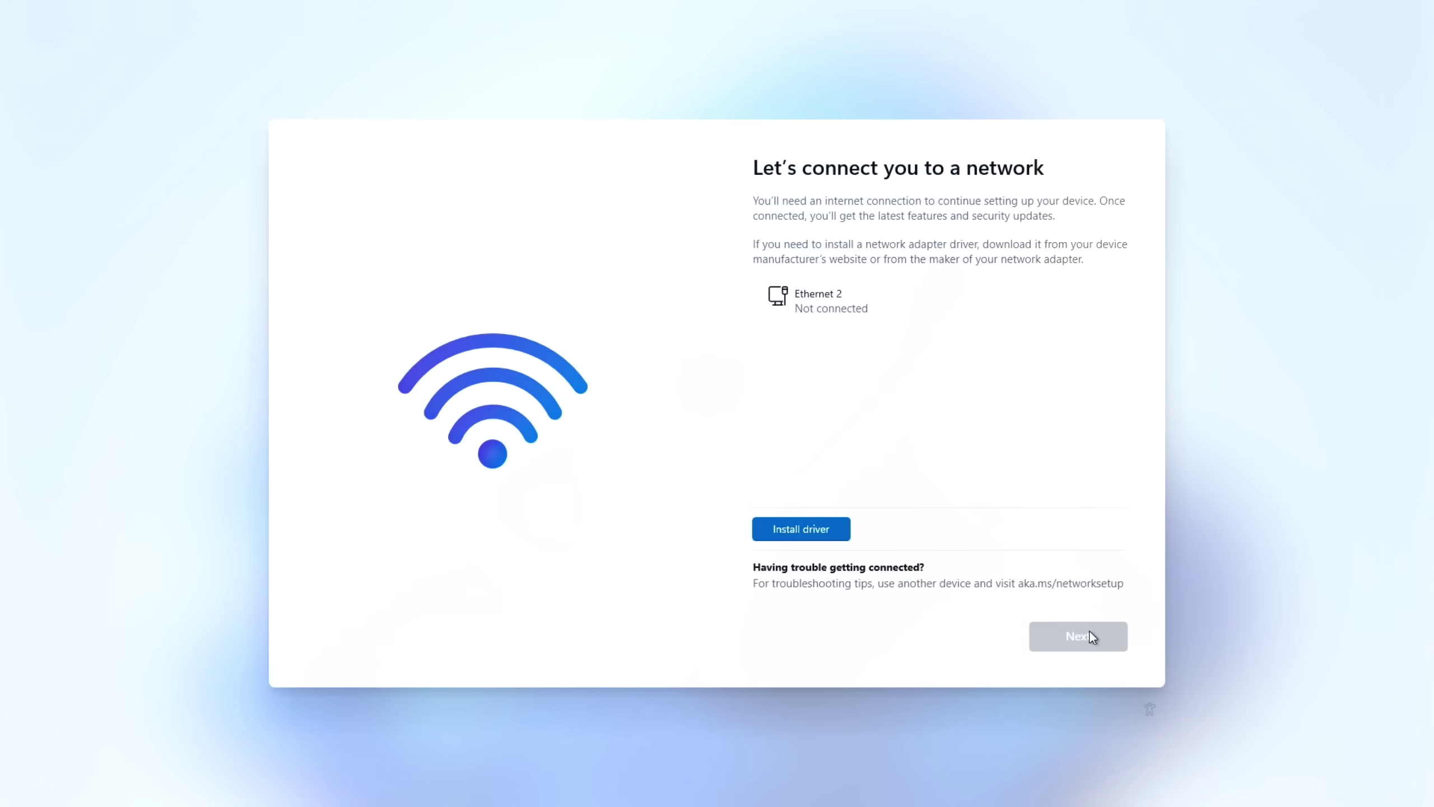
{"action": "key", "text": "shift+F10"}
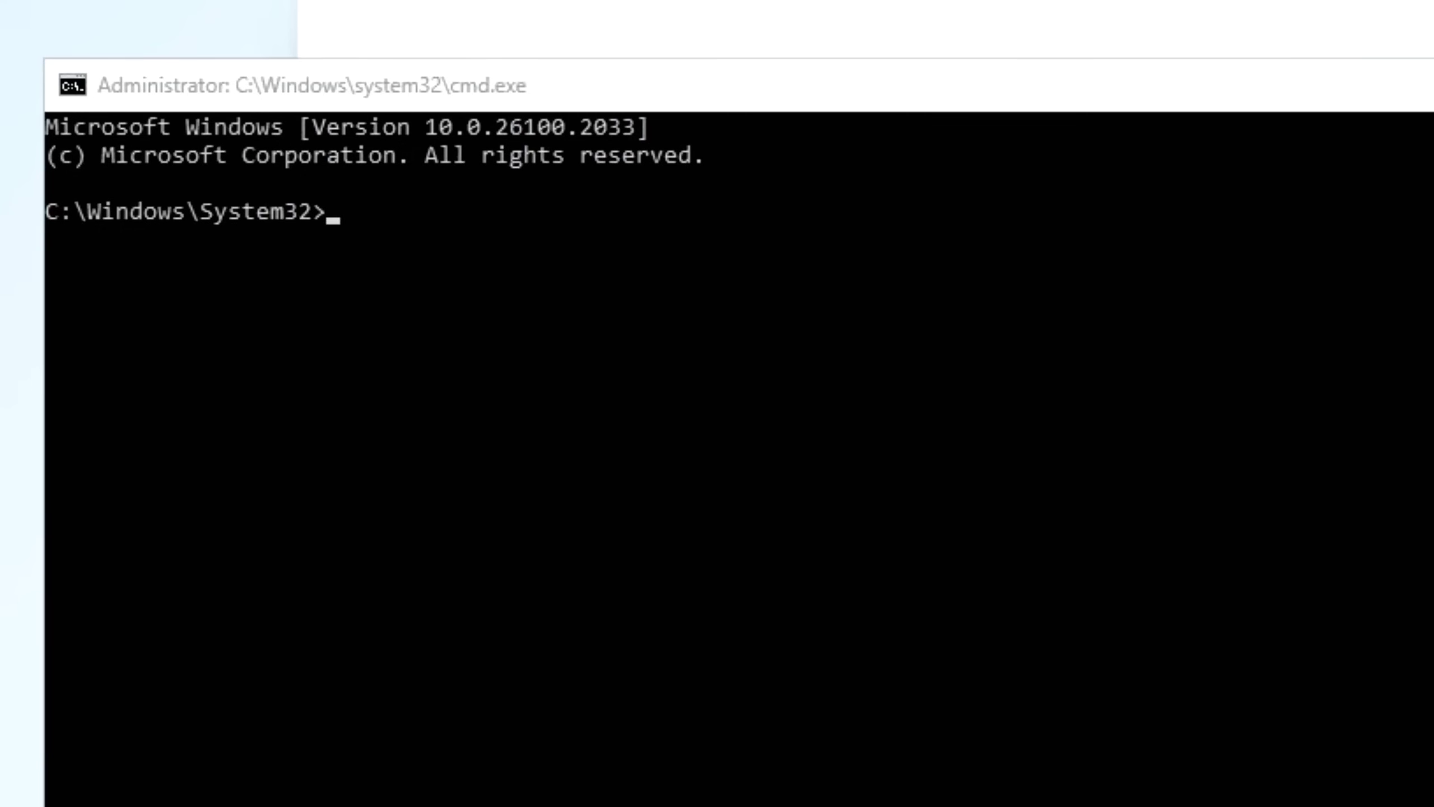
Enter OOBE\BYPASSNRO in the administrator Command Prompt
{"action": "left_click", "coordinate": [476, 241]}
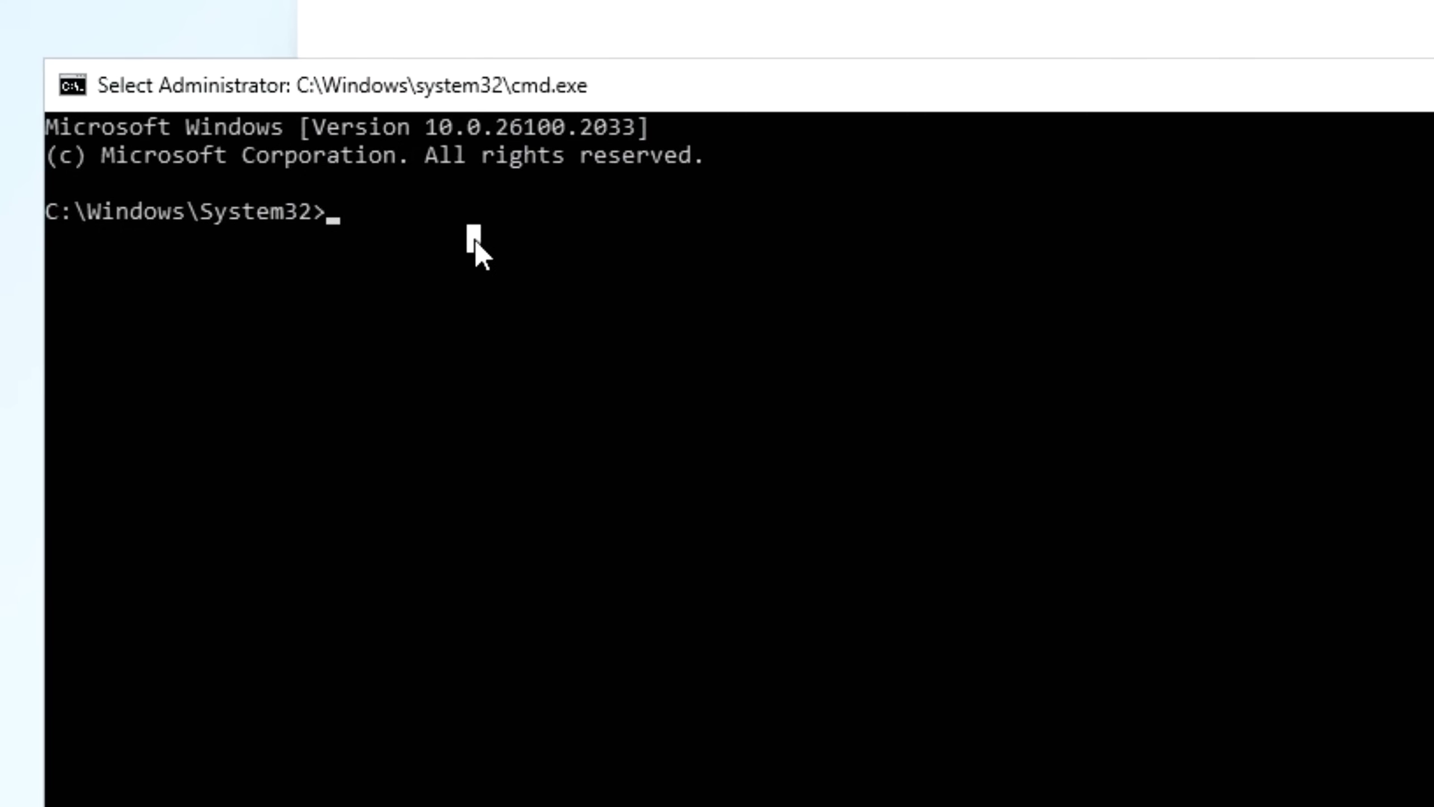
{"action": "type", "text": "OO"}
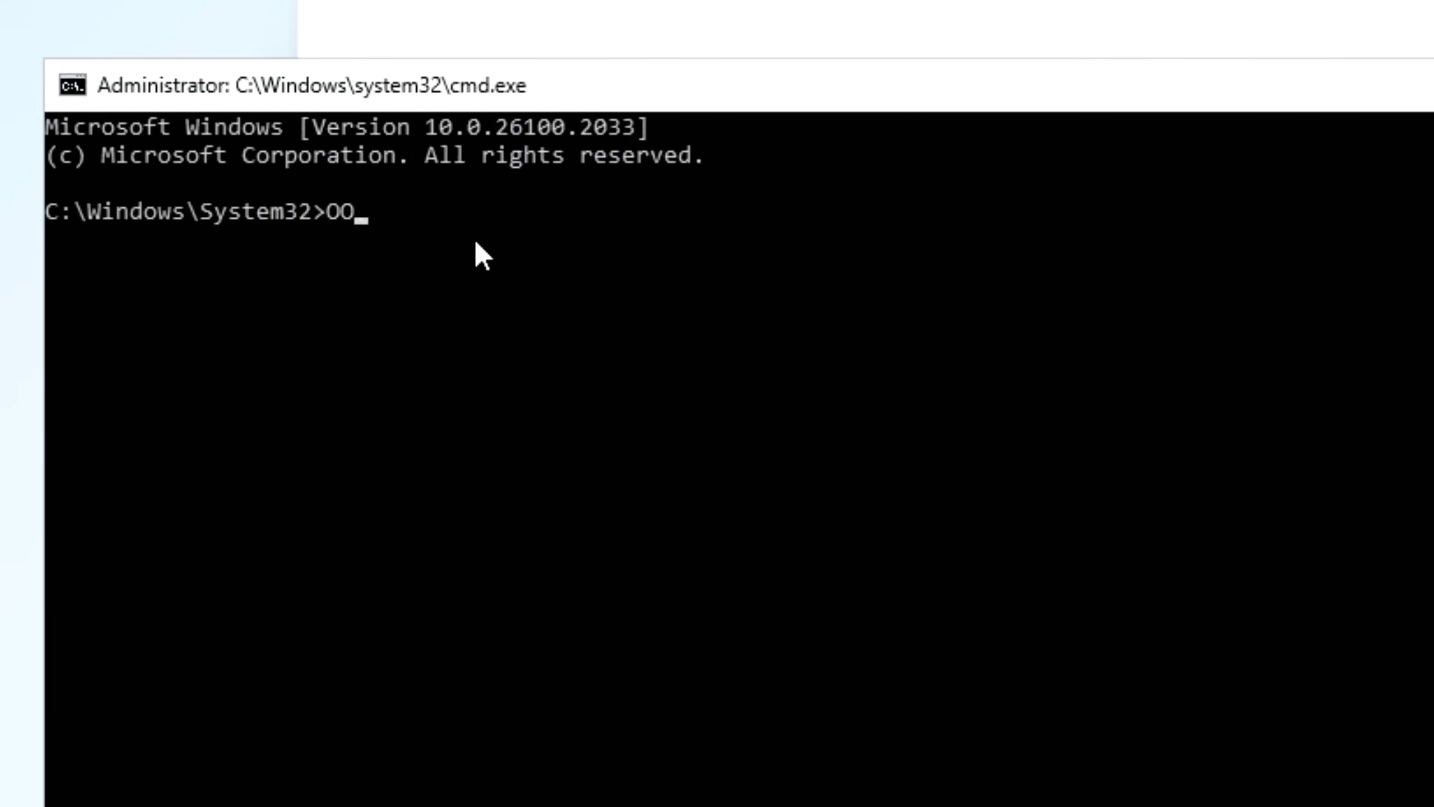
{"action": "type", "text": "BE\\BYPASS"}
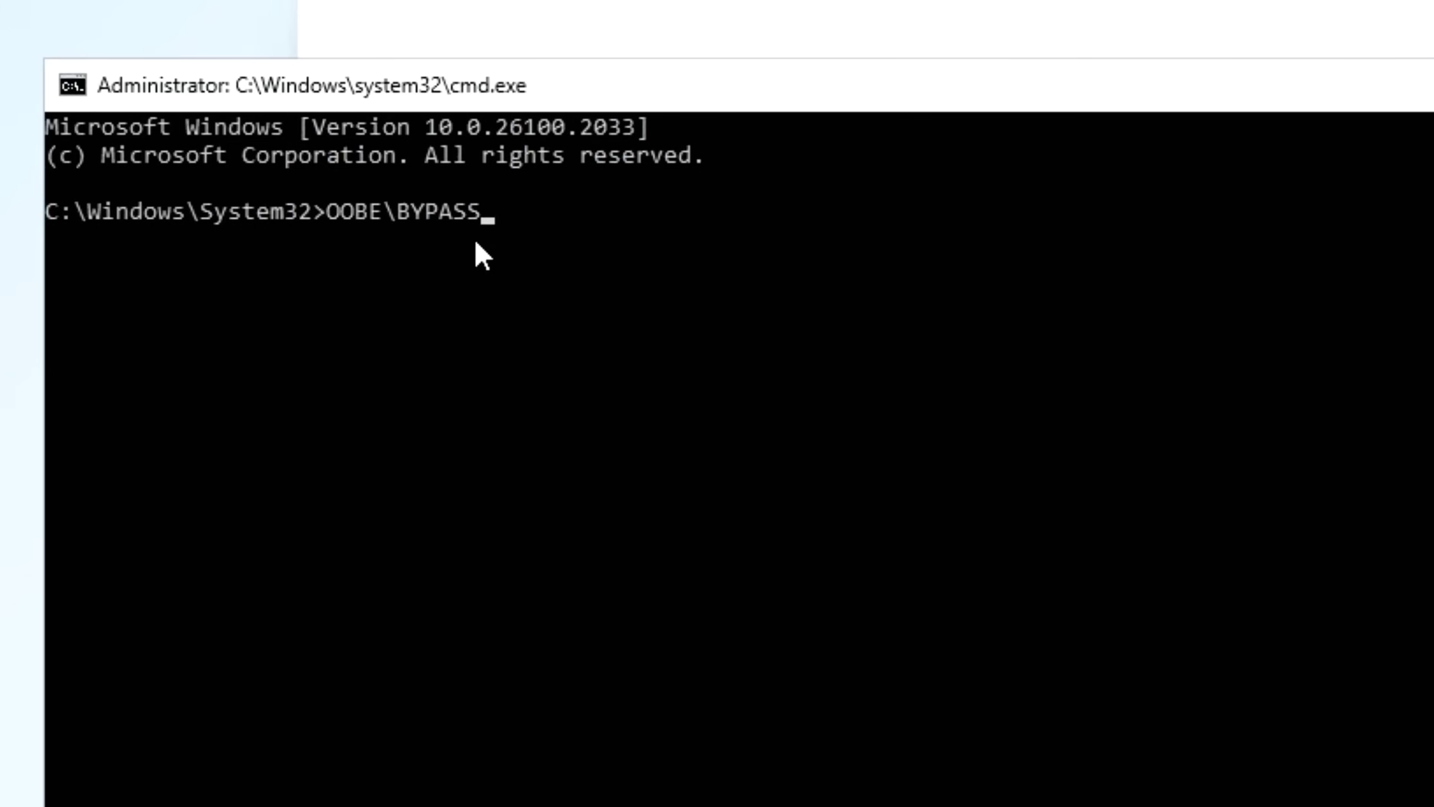
{"action": "type", "text": "NRO"}
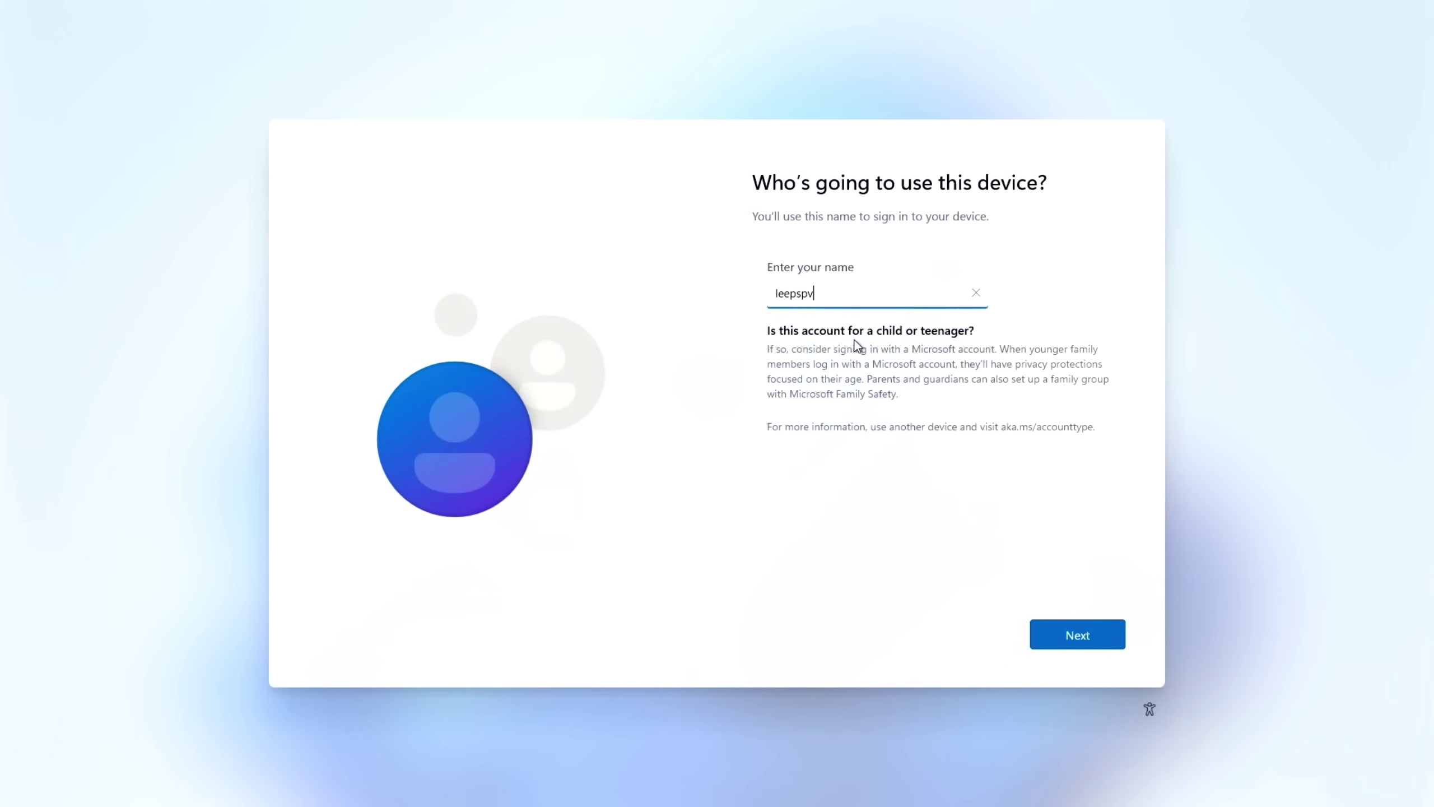
Create the local account by entering its user name and a password
{"action": "type", "text": "leepspvideo"}
{"action": "key", "text": "Return"}
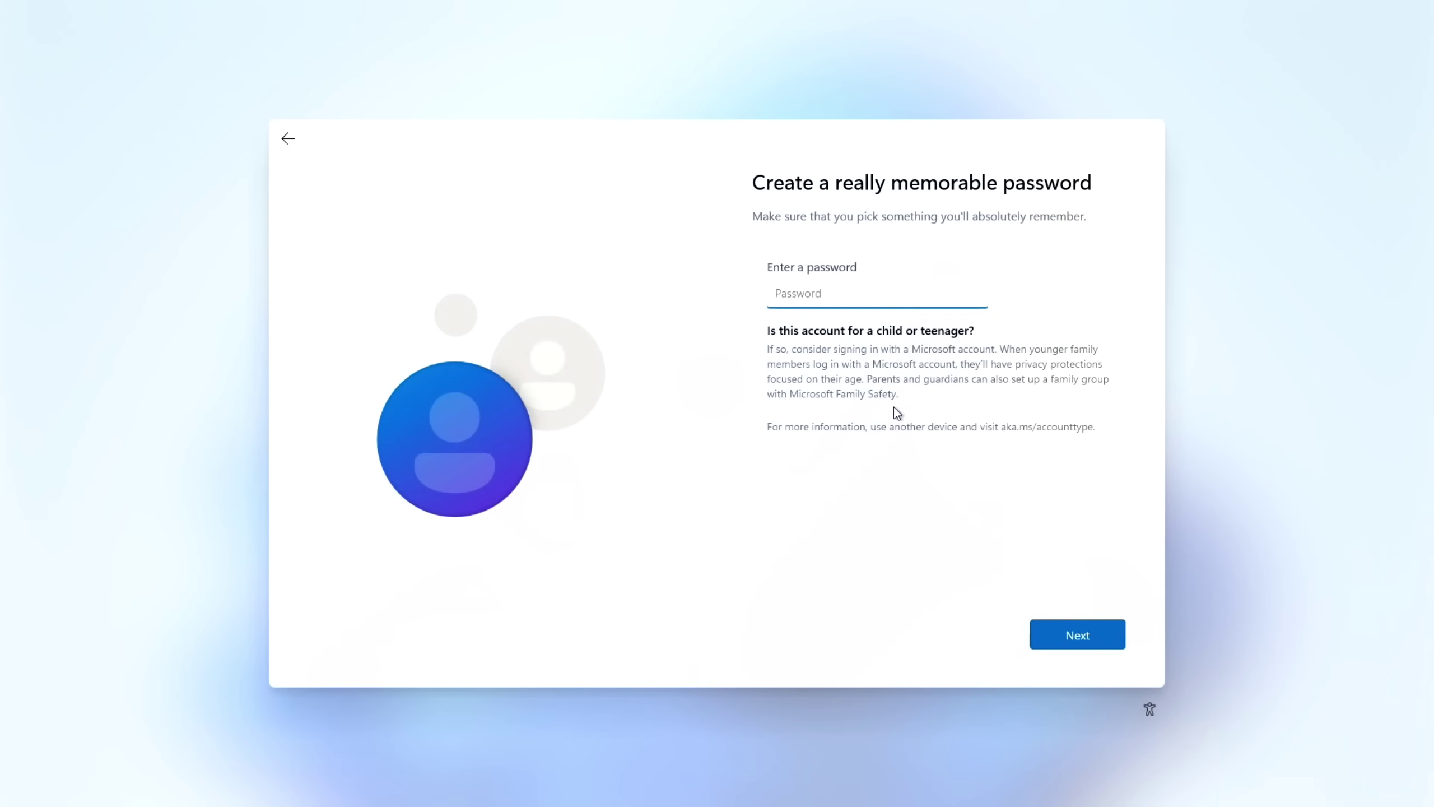
{"action": "type", "text": "1234"}
{"action": "left_click", "coordinate": [1051, 629]}
{"action": "type", "text": "1234"}
{"action": "left_click", "coordinate": [1051, 630]}
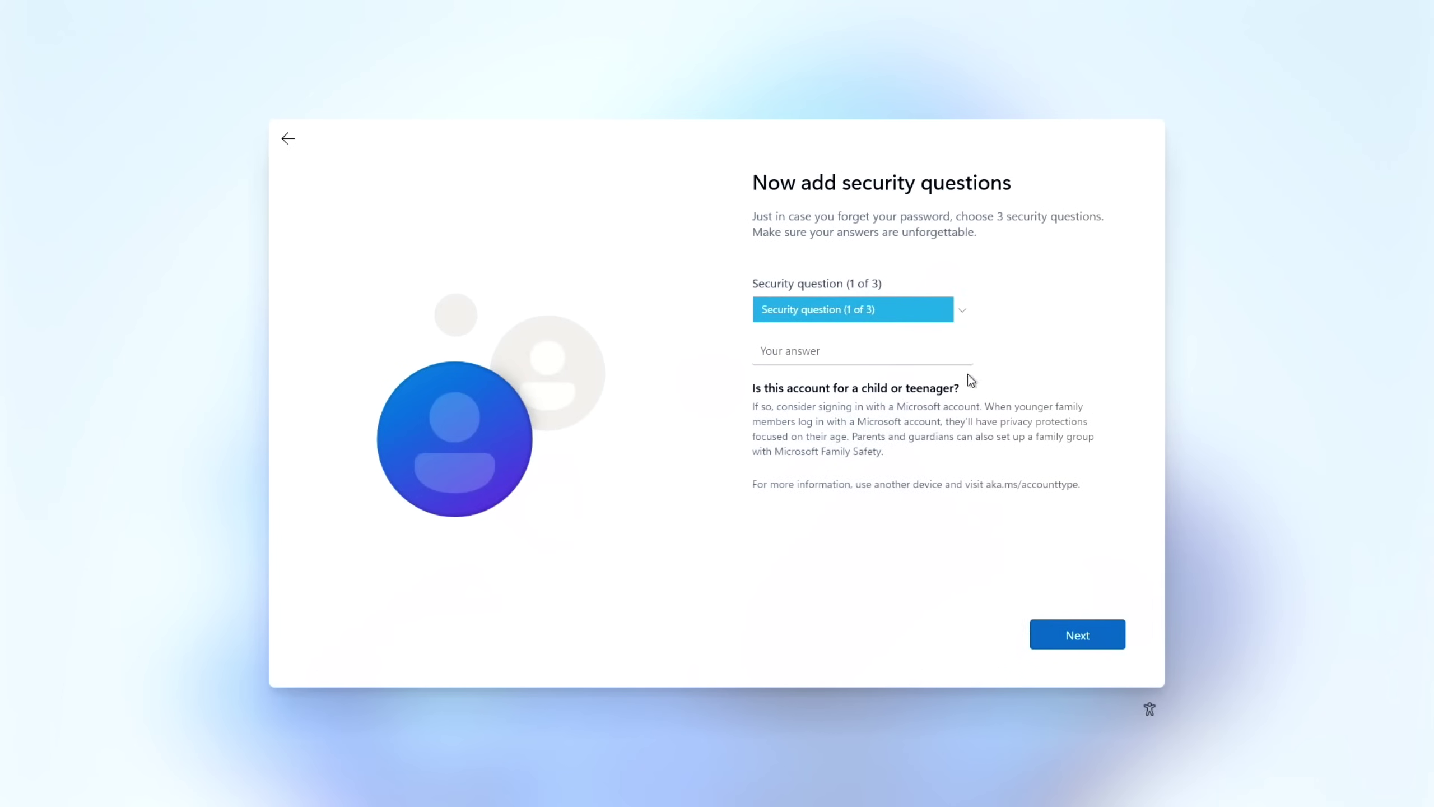
Answer the first pet's name security question and allow location access
{"action": "left_click", "coordinate": [962, 317]}
{"action": "left_click", "coordinate": [948, 321]}
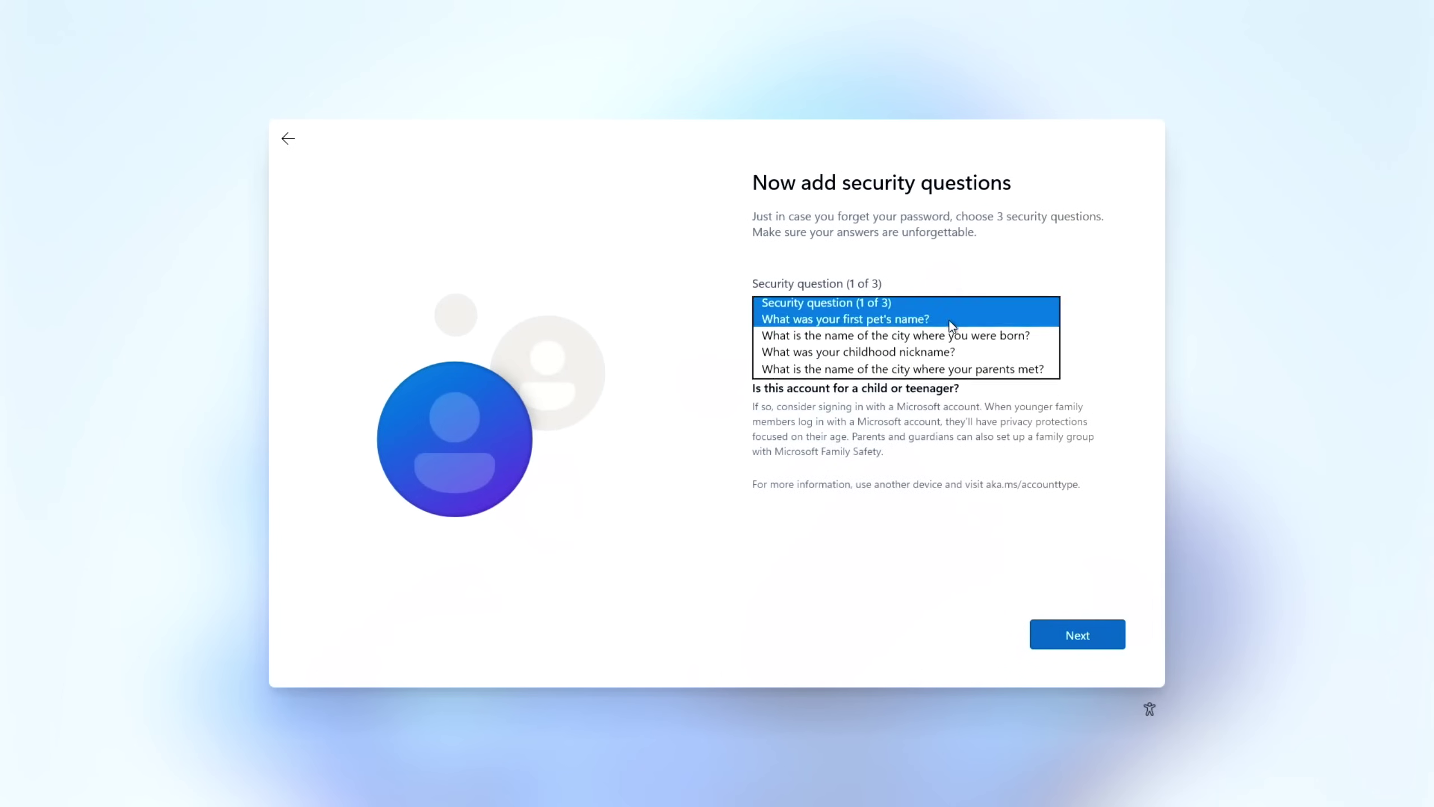
{"action": "left_click", "coordinate": [880, 344]}
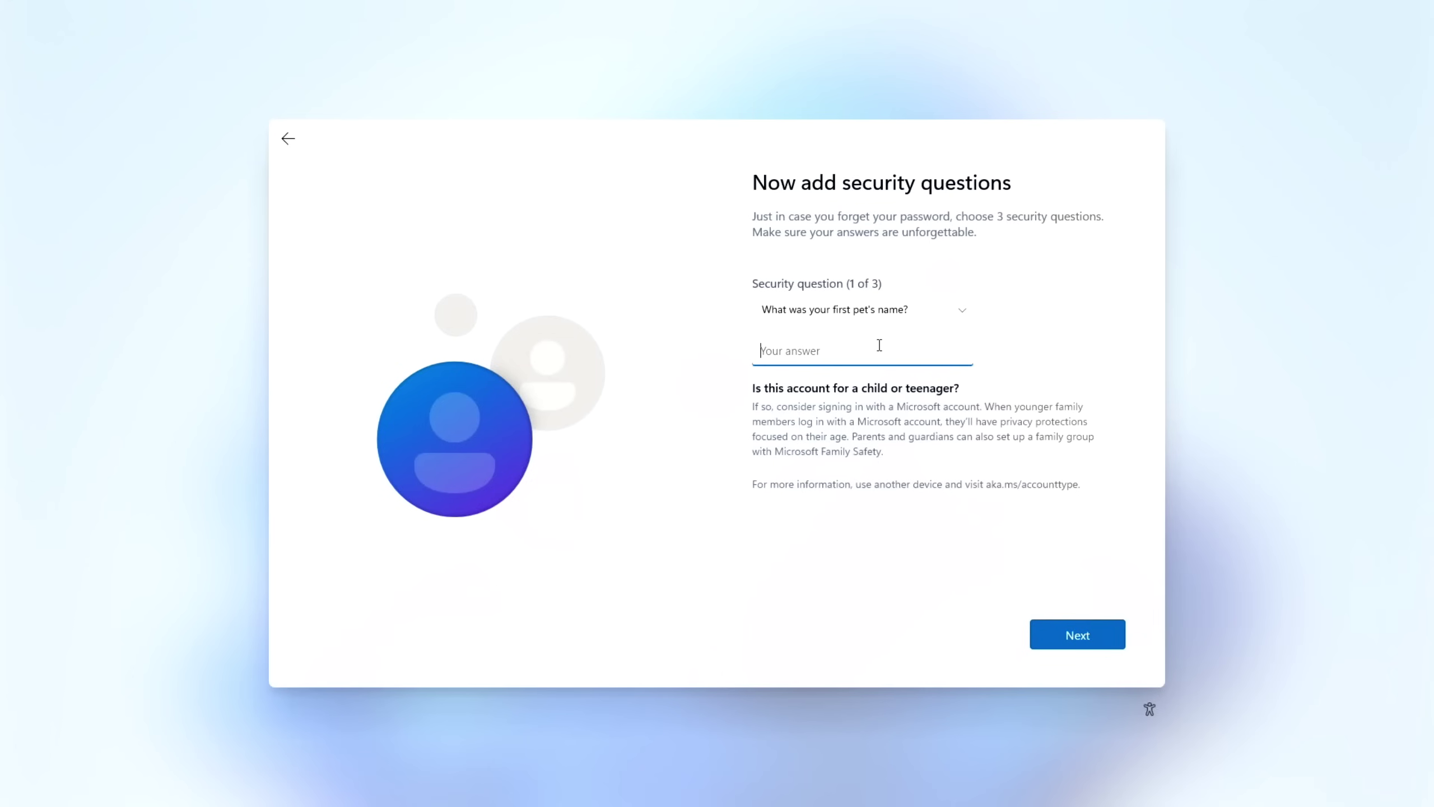
{"action": "type", "text": "k"}
{"action": "left_click", "coordinate": [1077, 634]}
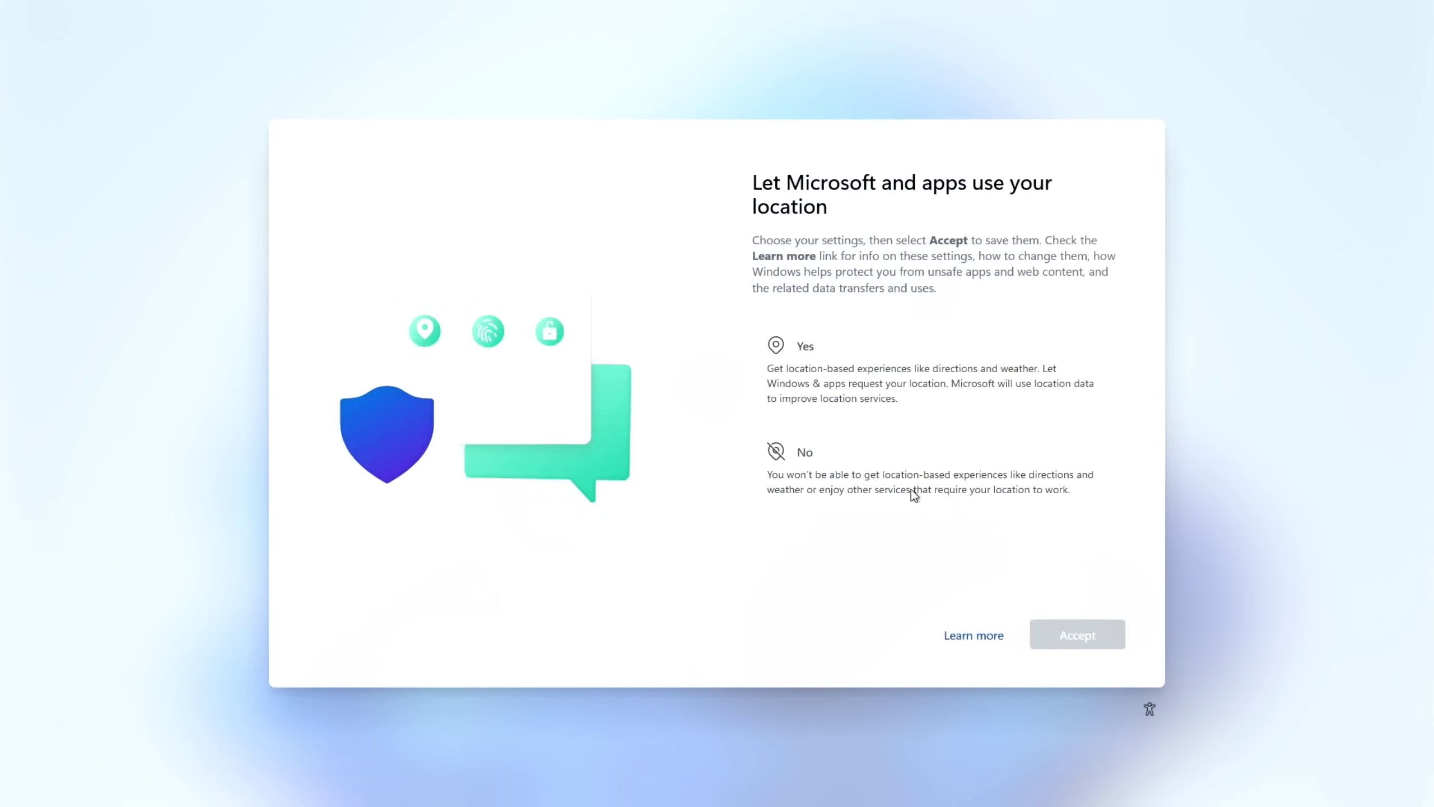
{"action": "left_click", "coordinate": [943, 390]}
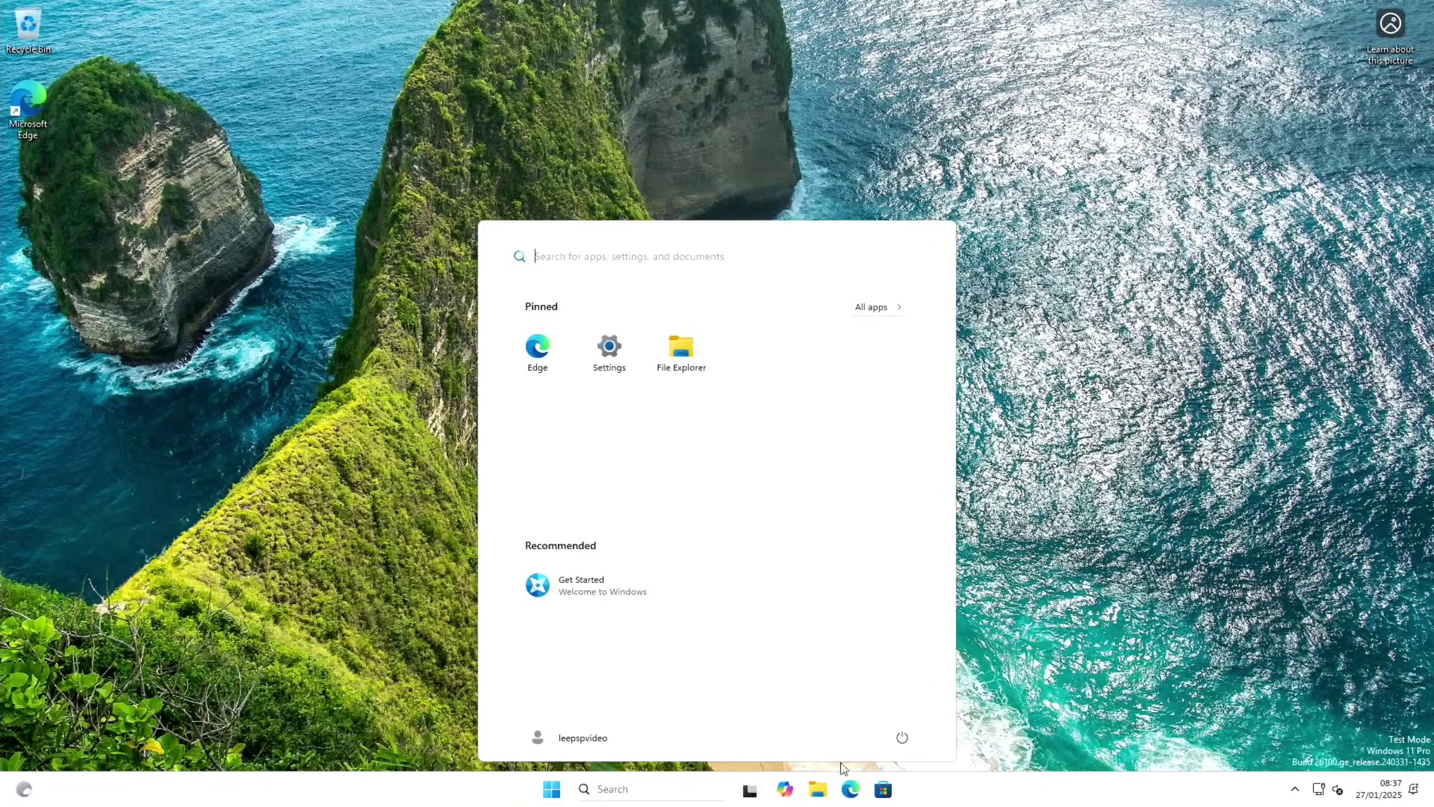
In Edge, search 'uefi pi5' and open the rpi5-uefi Windows 11 Dual NVMe/PCIe issue
{"action": "left_click", "coordinate": [853, 794]}
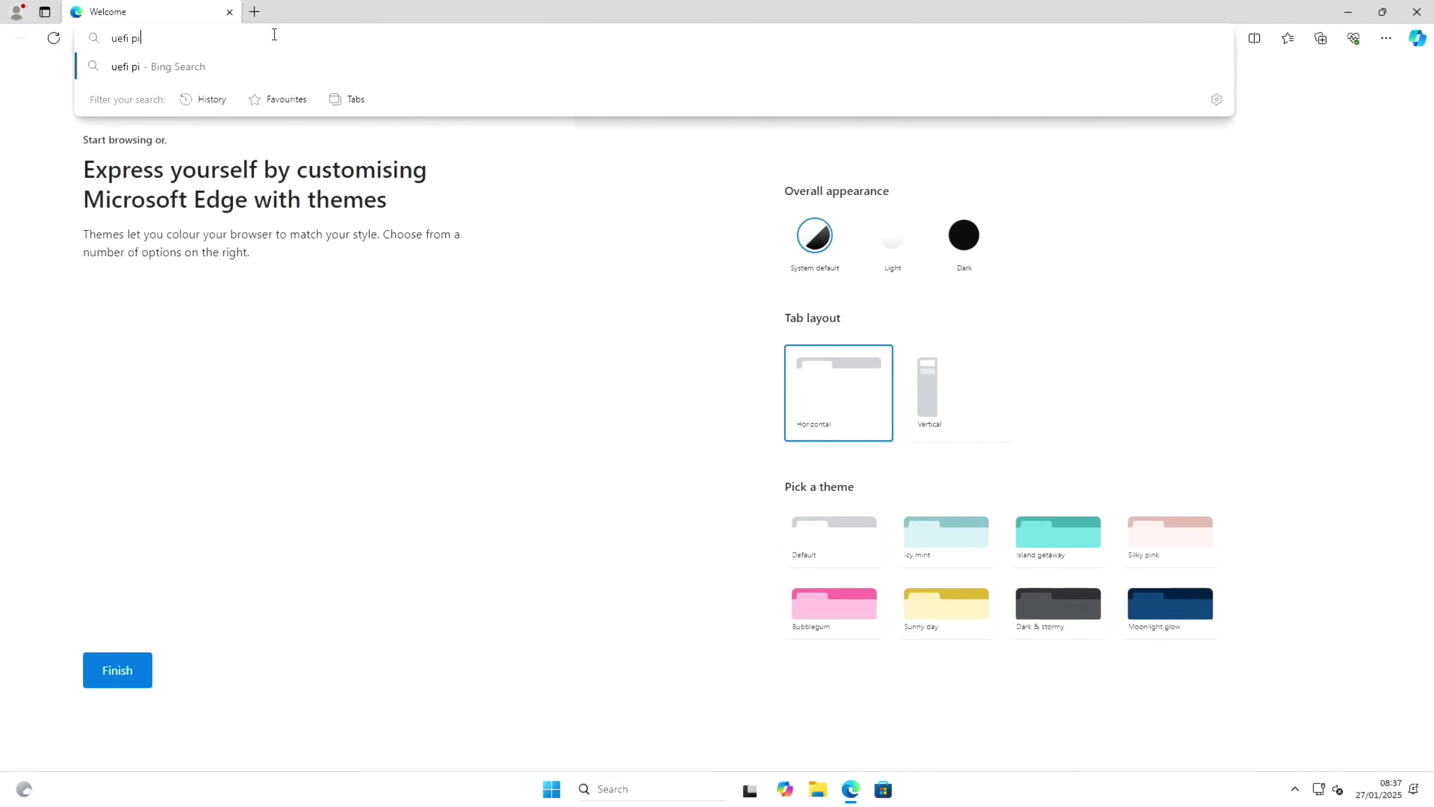
{"action": "key", "text": "Return"}
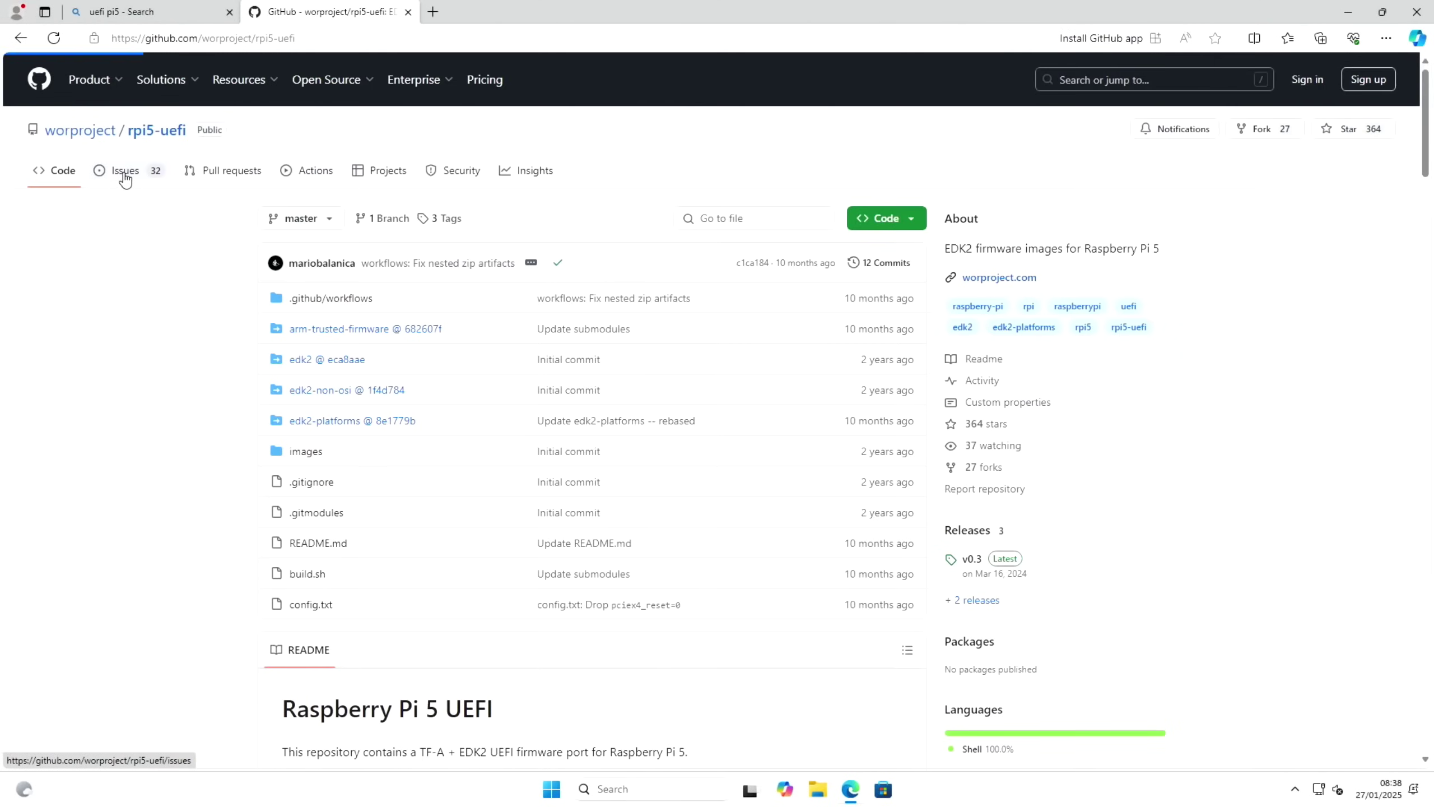
{"action": "left_click", "coordinate": [126, 180]}
{"action": "scroll", "coordinate": [349, 315], "scroll_direction": "down", "scroll_amount": 5}
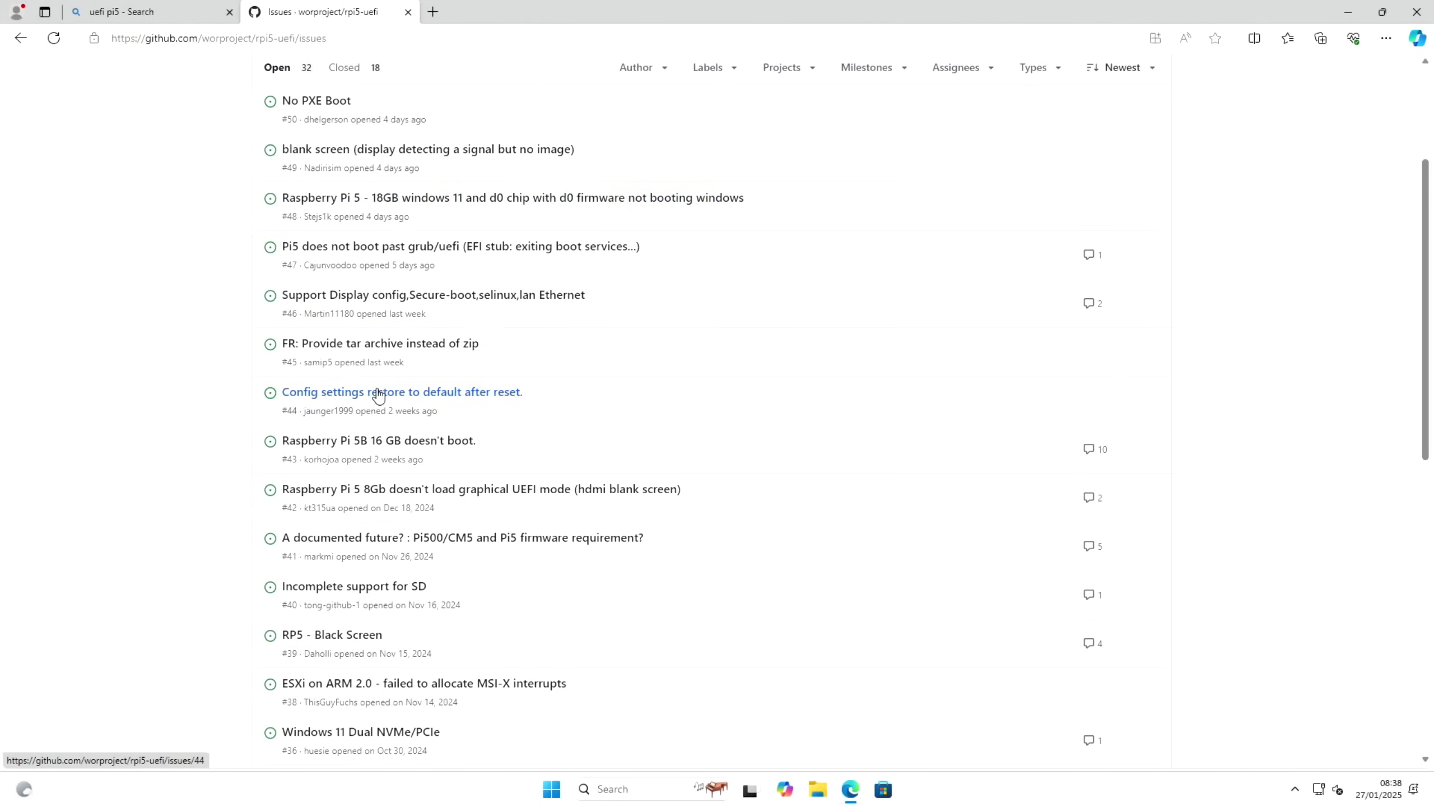
{"action": "scroll", "coordinate": [383, 410], "scroll_direction": "down", "scroll_amount": 3}
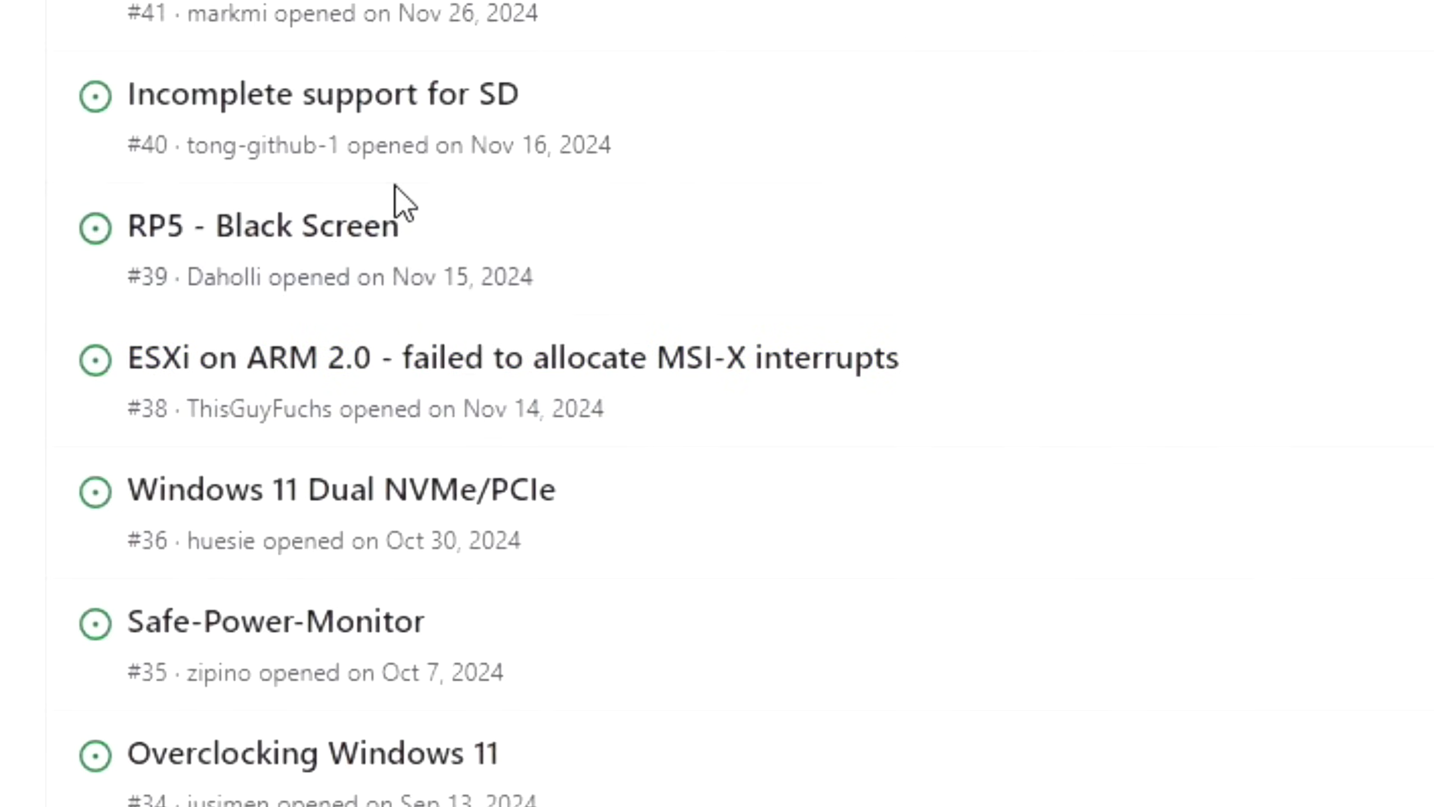
{"action": "left_click", "coordinate": [407, 497]}
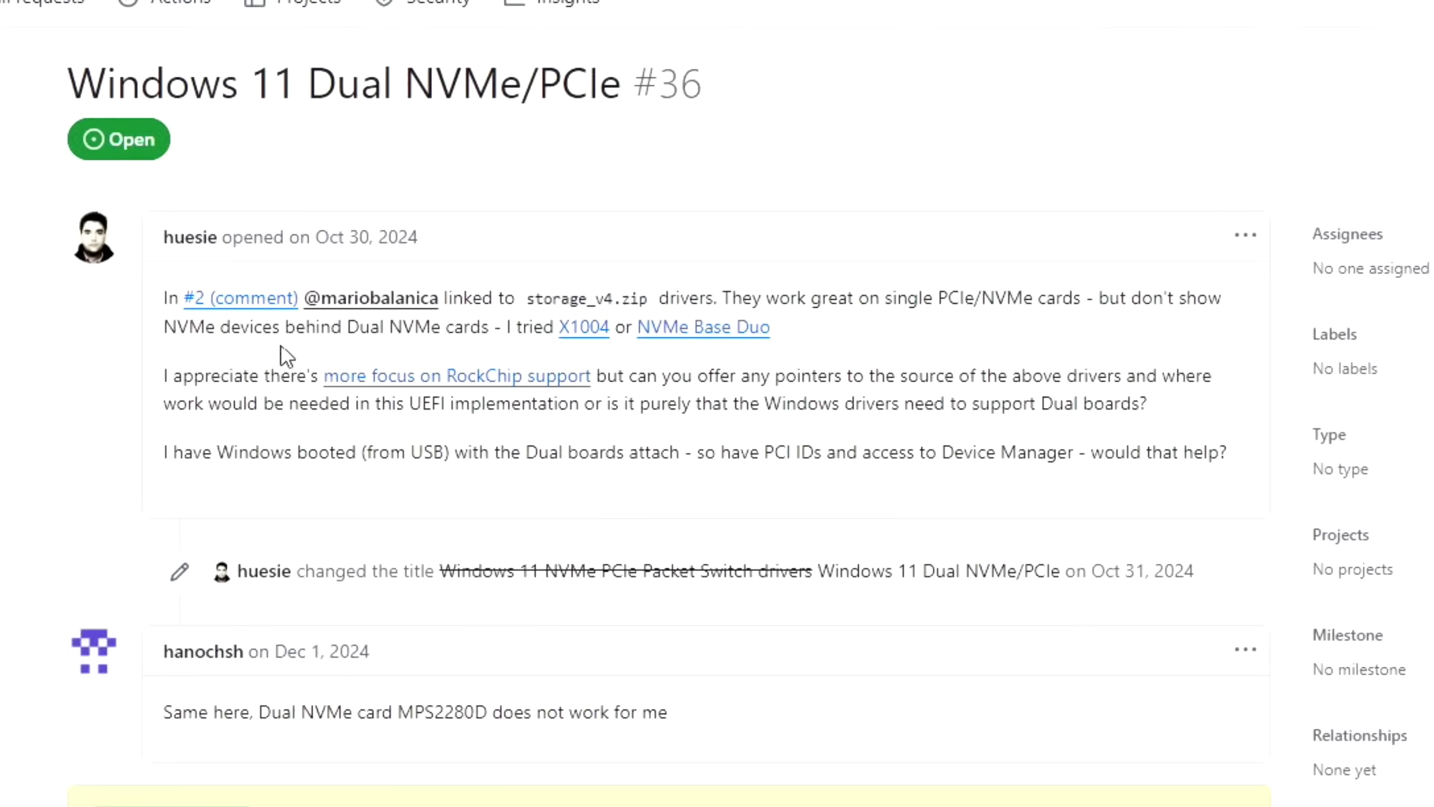
Download storage_v4.zip from the issue #2 driver comment and show it in its folder
{"action": "left_click", "coordinate": [228, 308]}
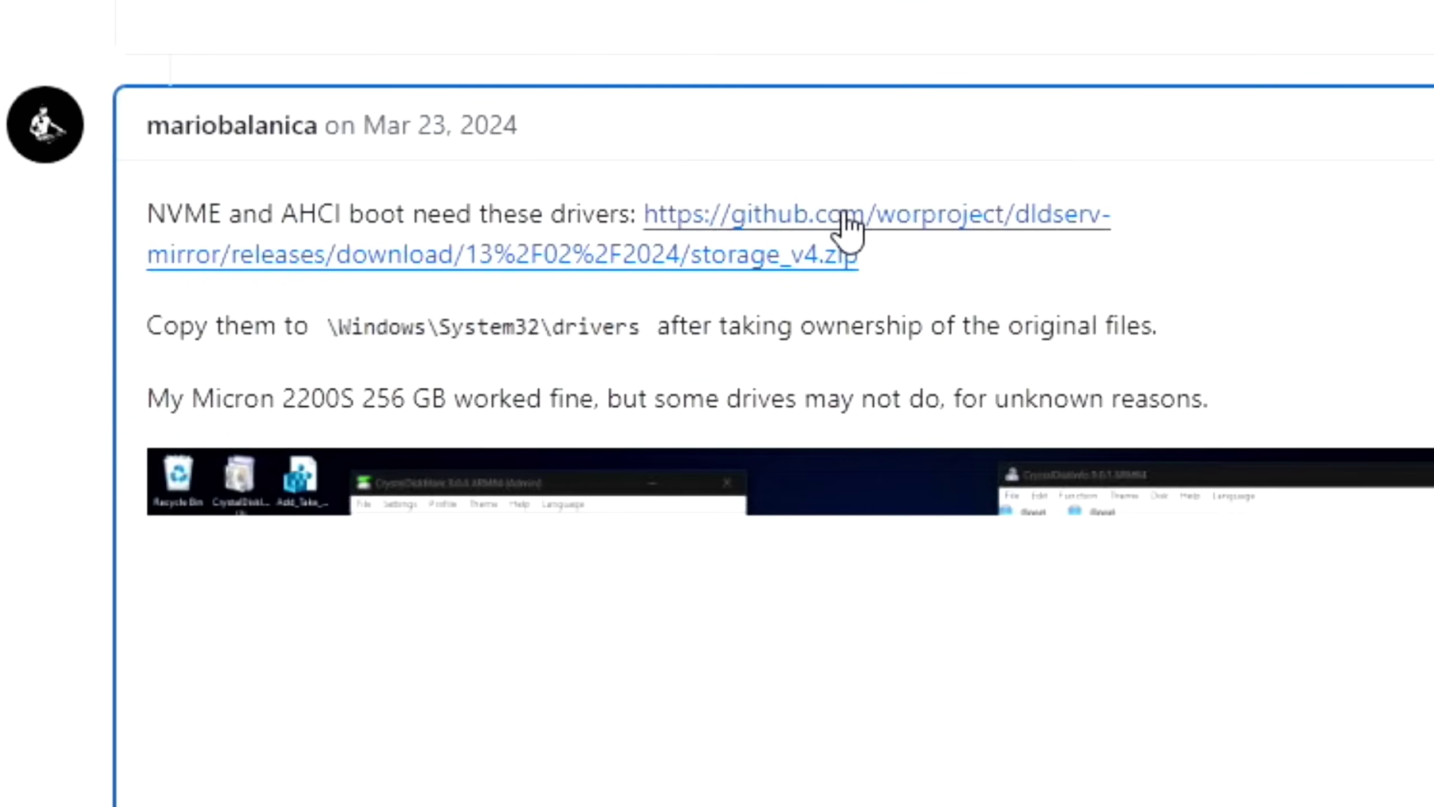
{"action": "left_click", "coordinate": [841, 217]}
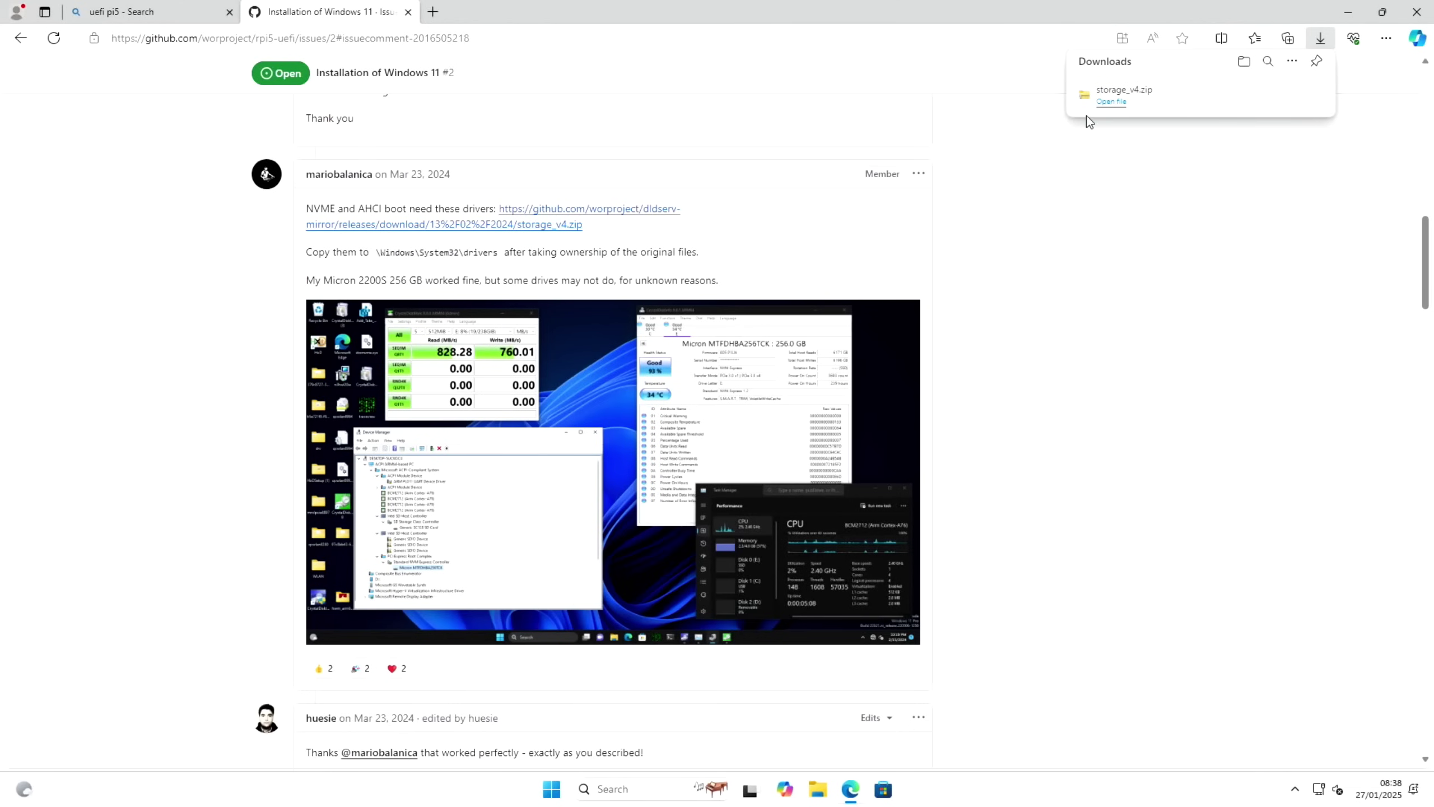
{"action": "left_click", "coordinate": [1243, 64]}
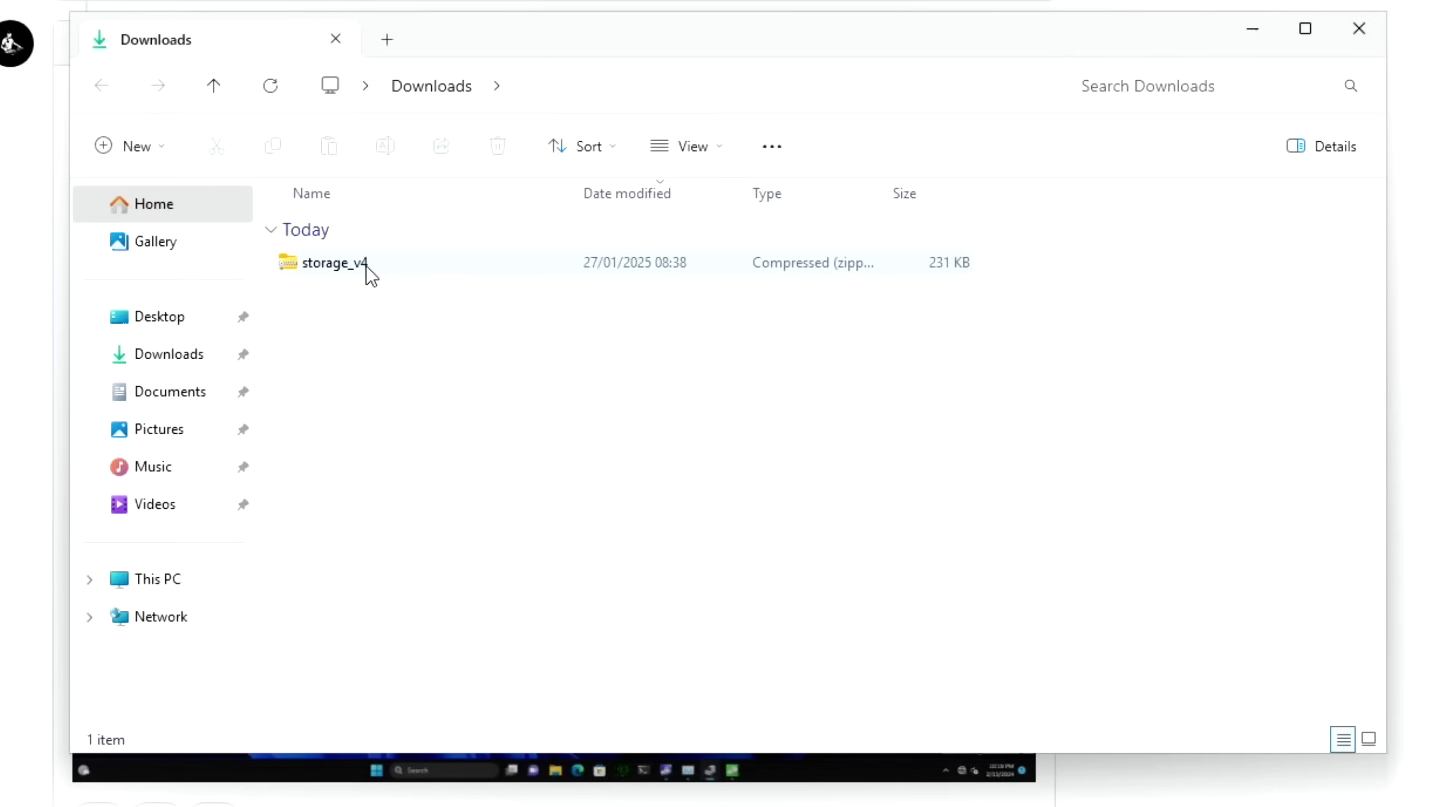
Extract the storage_v4 archive's driver files
{"action": "left_click", "coordinate": [366, 266]}
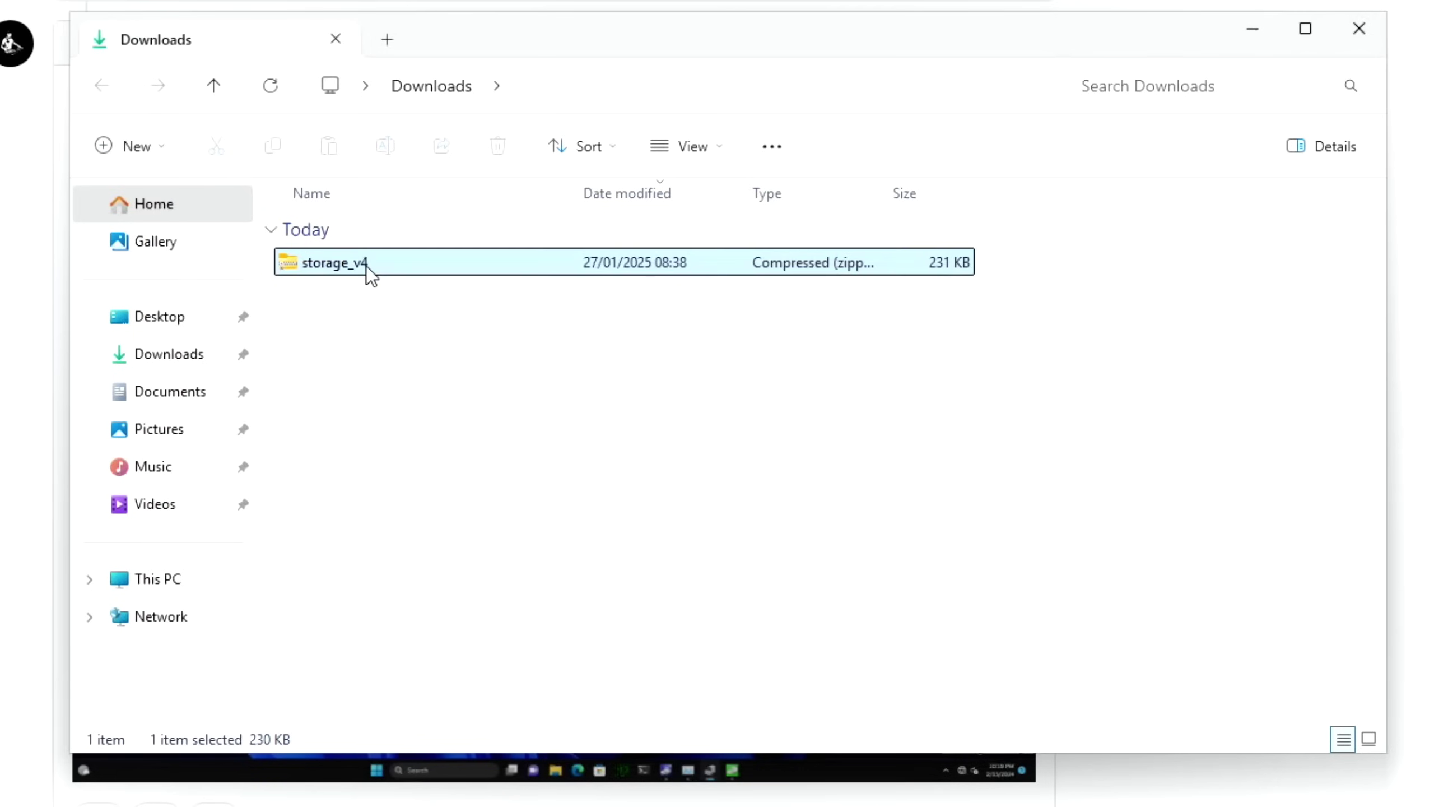
{"action": "right_click", "coordinate": [366, 266]}
{"action": "left_click", "coordinate": [462, 547]}
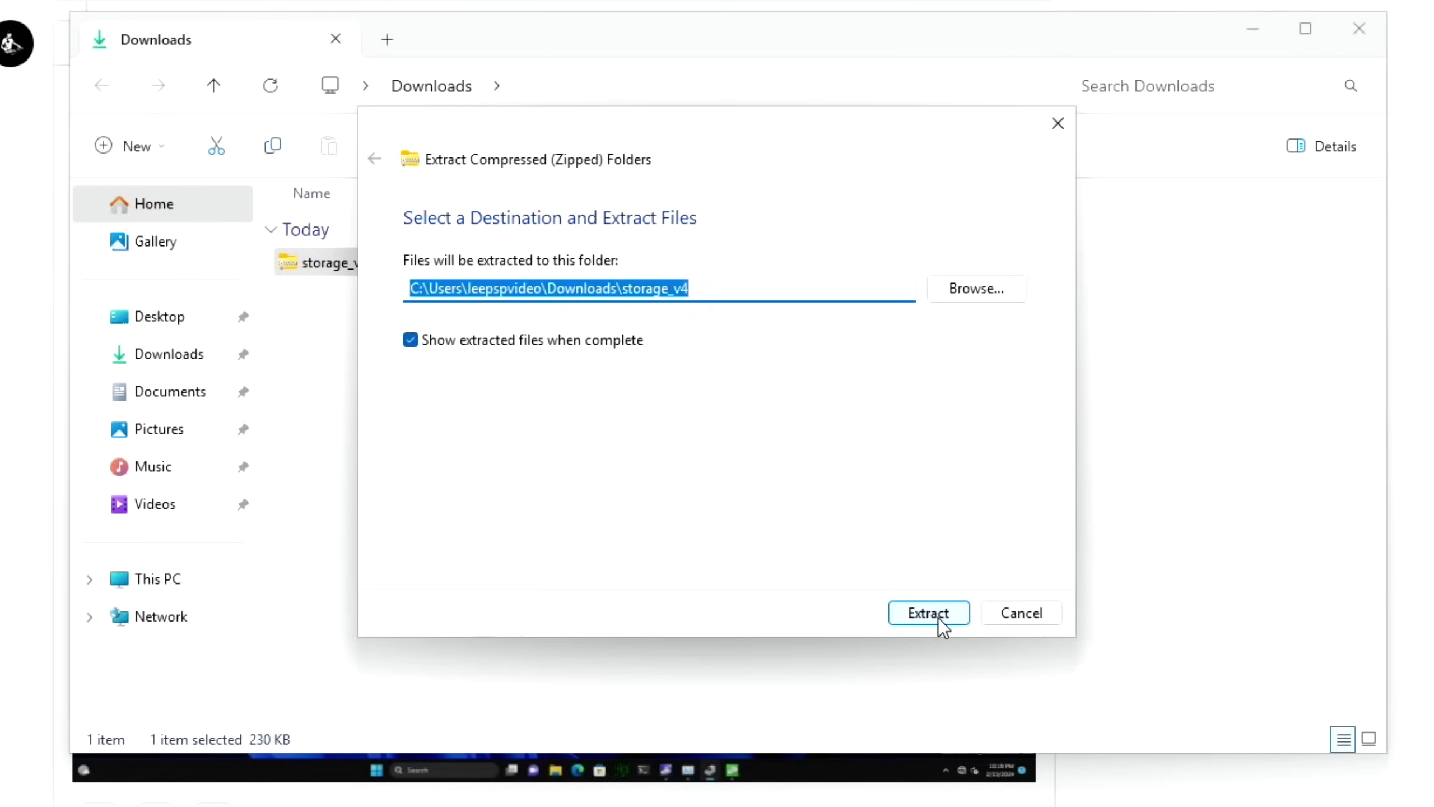
{"action": "left_click", "coordinate": [938, 618]}
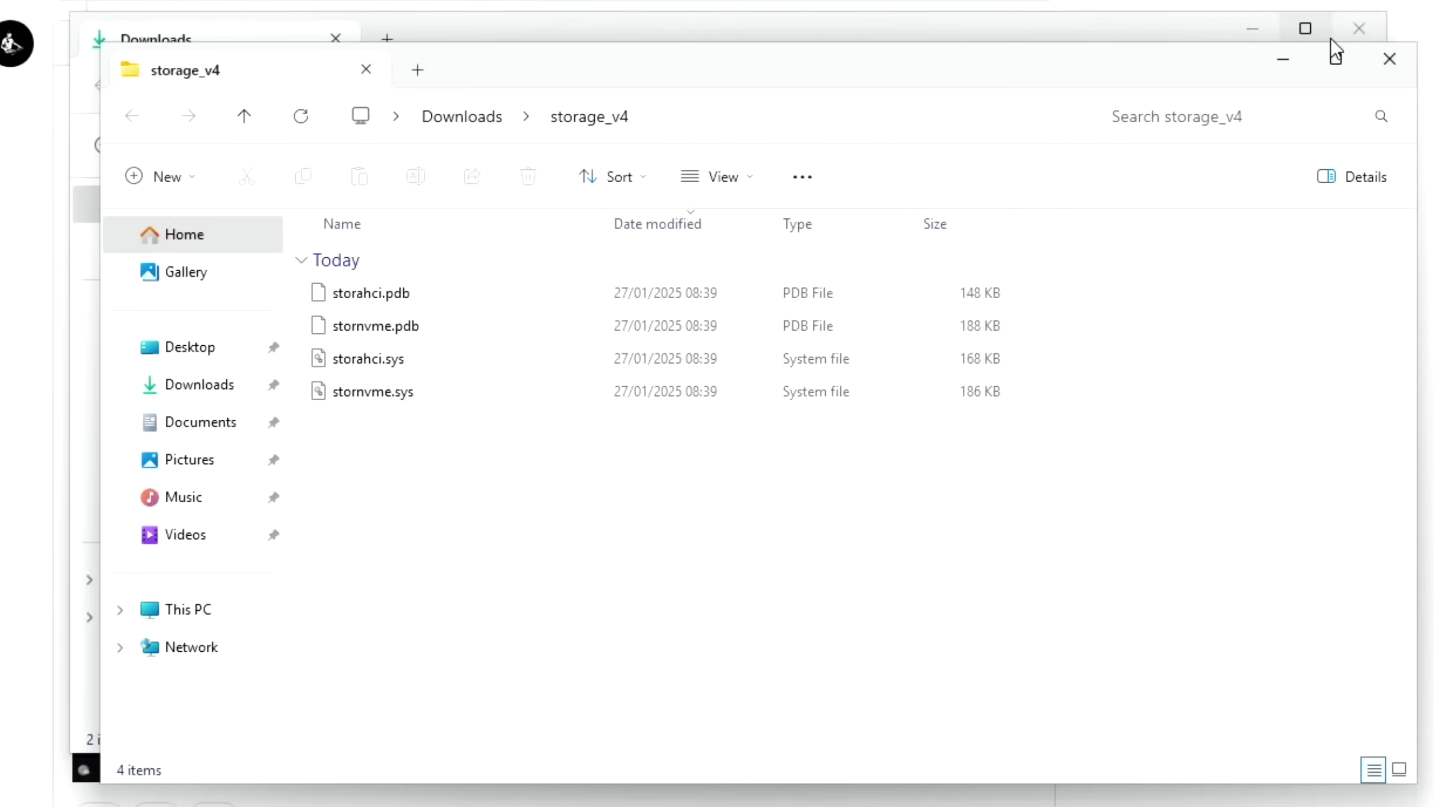
Close the old Downloads window, move storage_v4 aside and open a second File Explorer window
{"action": "left_click", "coordinate": [1358, 29]}
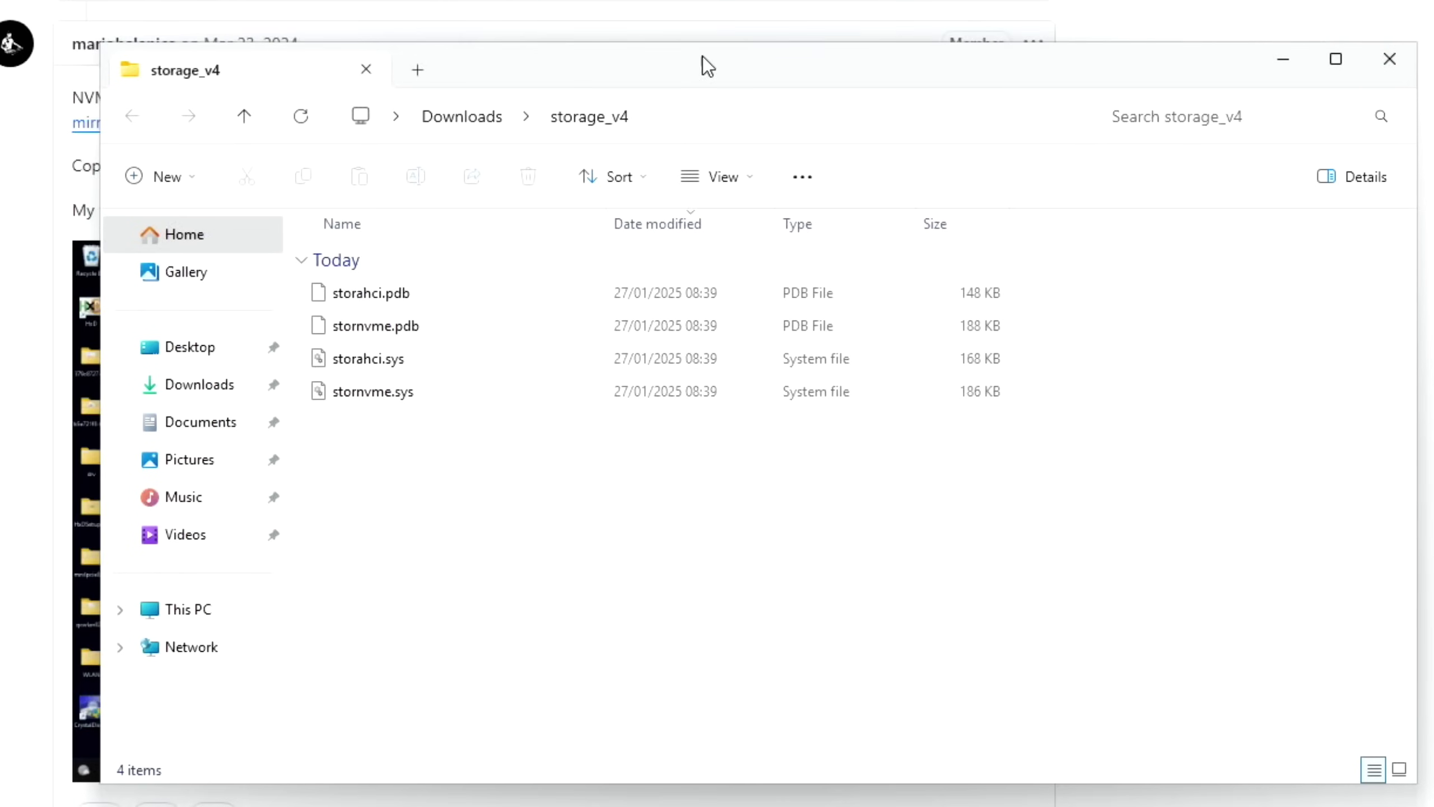
{"action": "left_click_drag", "start_coordinate": [702, 56], "coordinate": [1313, 65]}
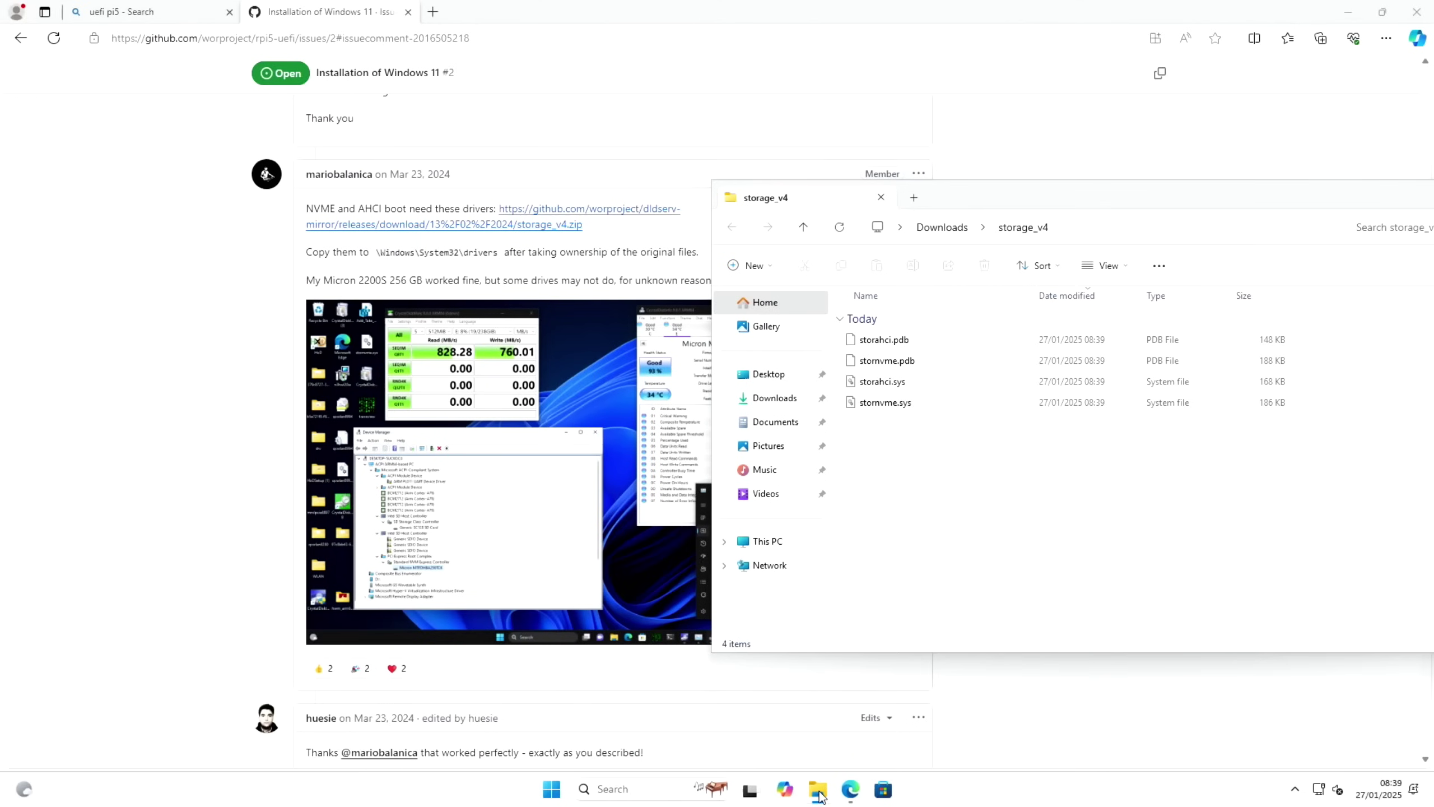
{"action": "right_click", "coordinate": [819, 796]}
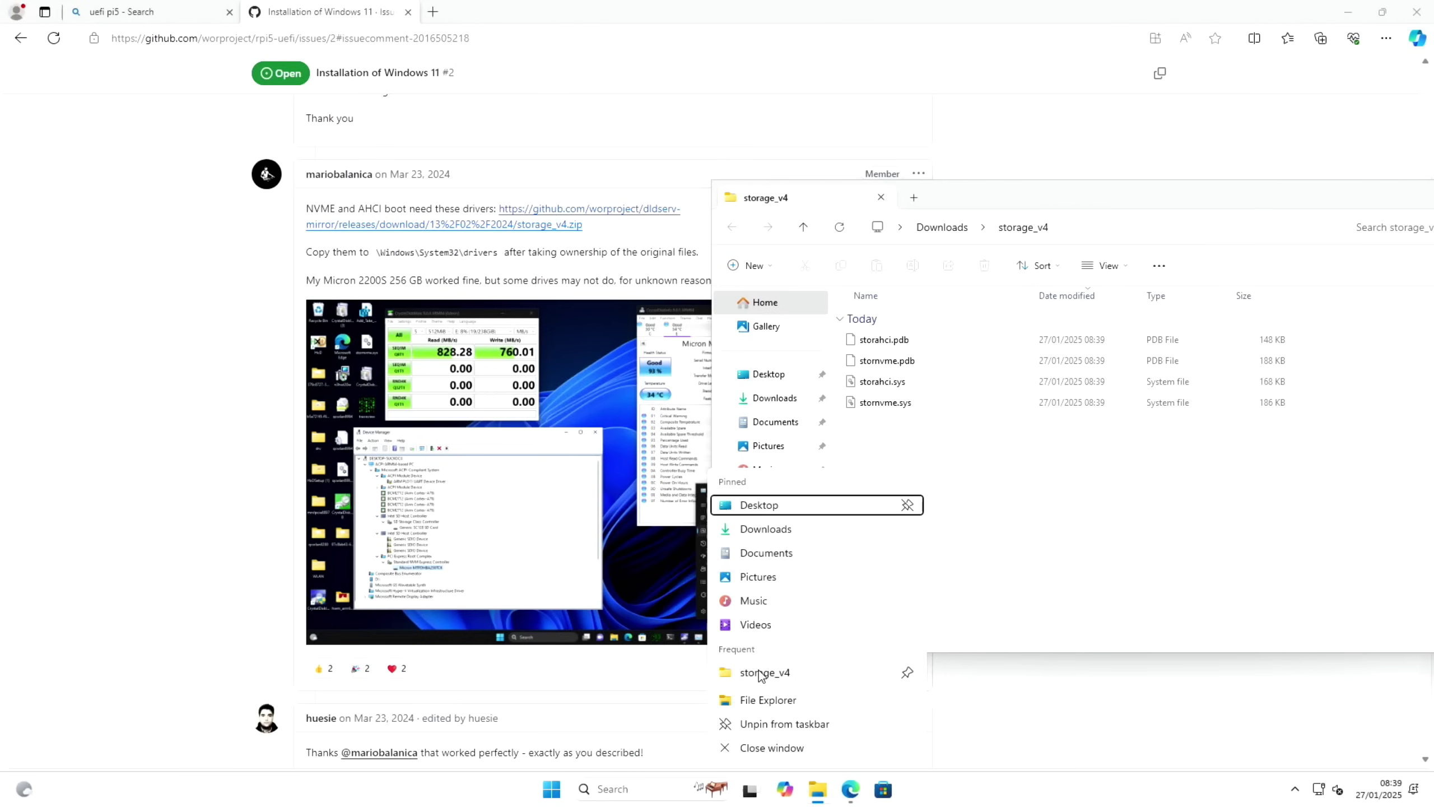
{"action": "left_click", "coordinate": [757, 699]}
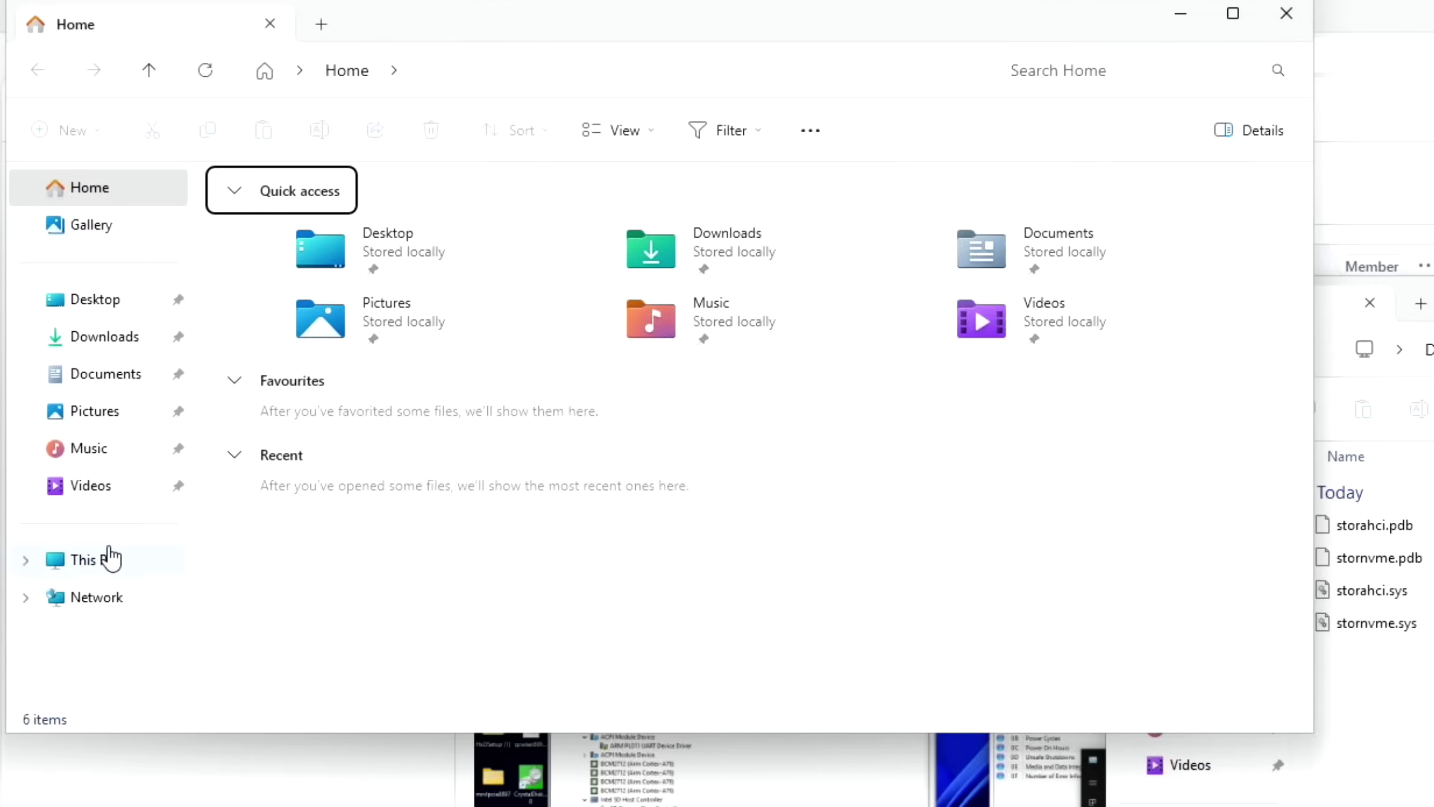
Browse the new window to C:\Windows\System32\drivers beside the storage_v4 folder
{"action": "left_click", "coordinate": [110, 558]}
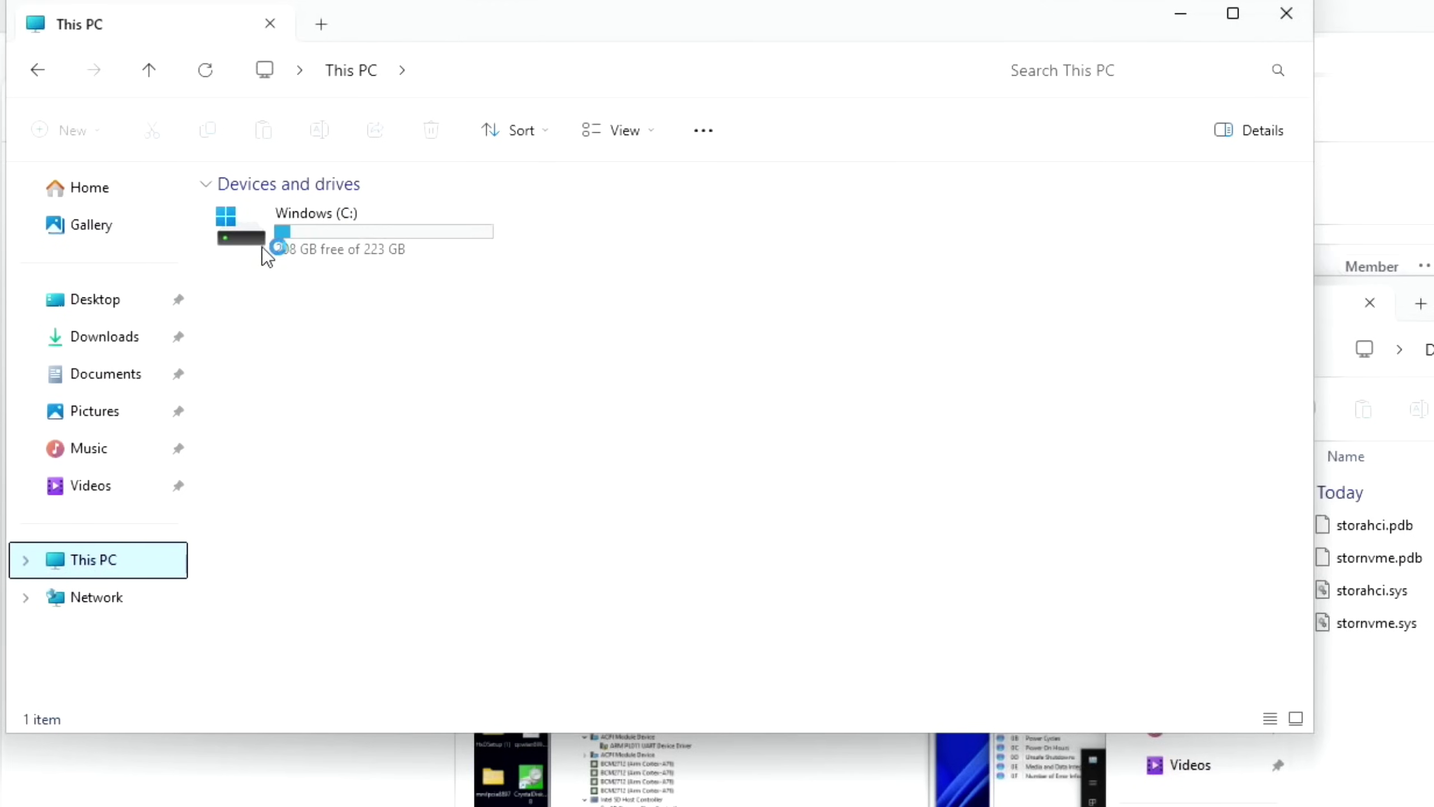
{"action": "double_click", "coordinate": [262, 243]}
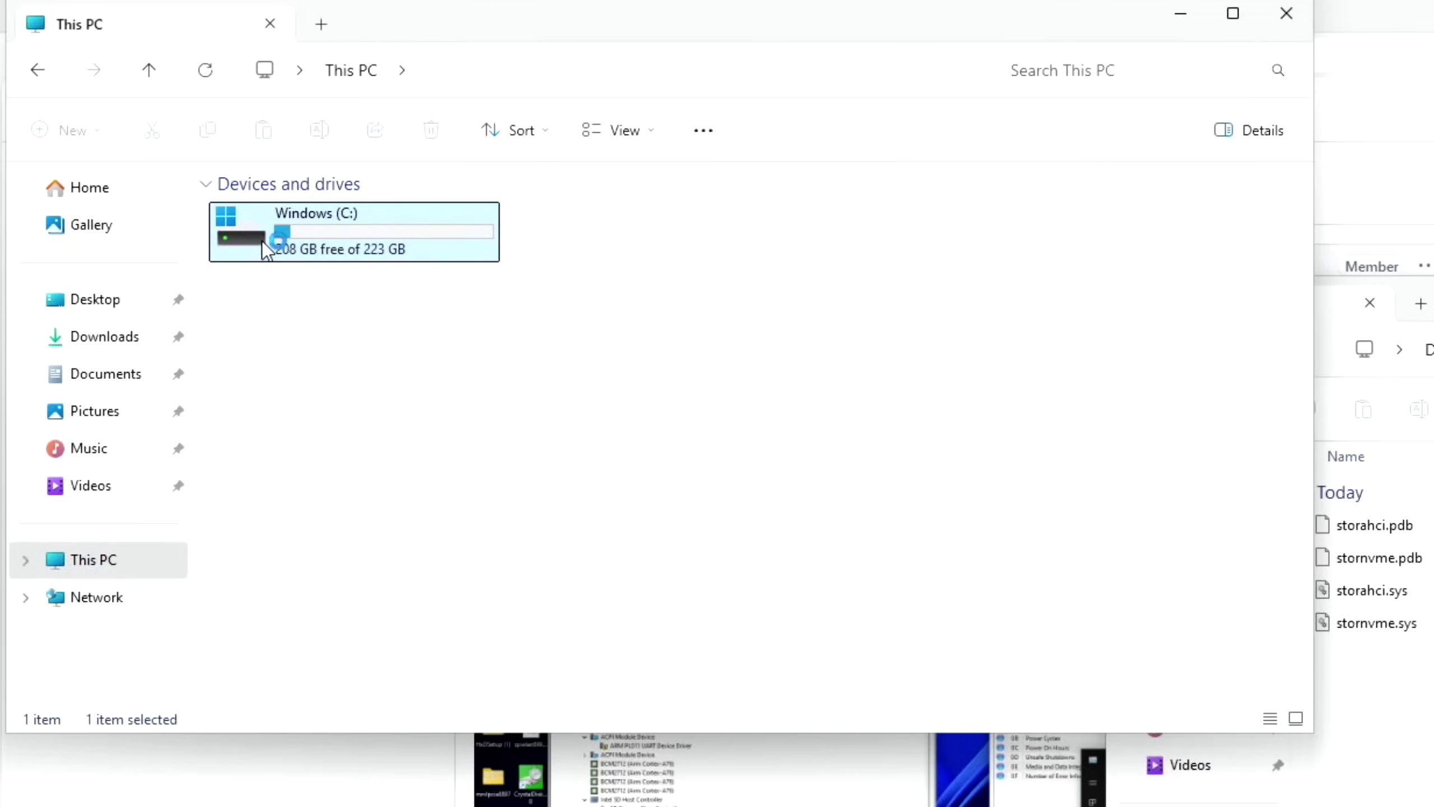
{"action": "double_click", "coordinate": [236, 339]}
{"action": "scroll", "coordinate": [475, 458], "scroll_direction": "down", "scroll_amount": 5}
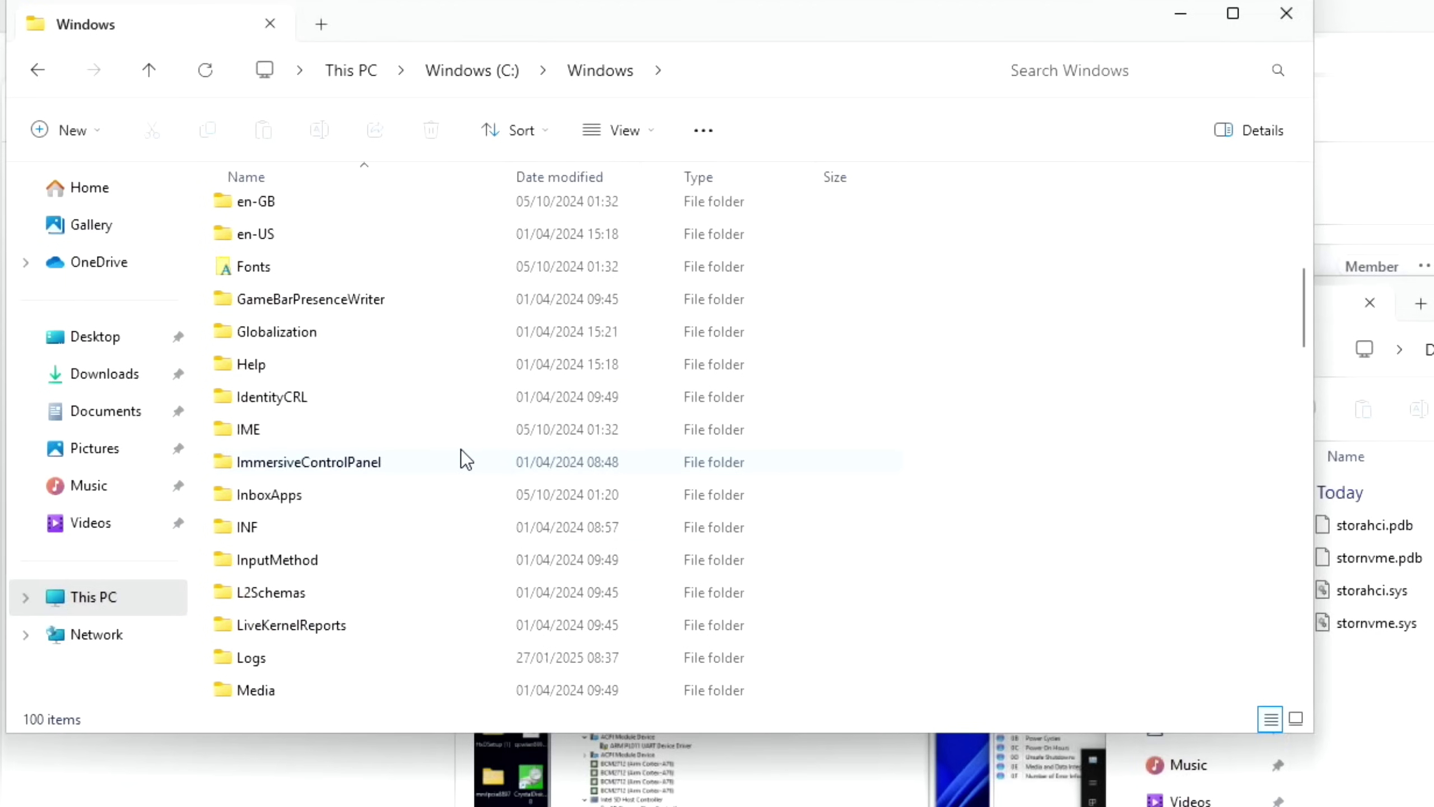
{"action": "scroll", "coordinate": [462, 450], "scroll_direction": "down", "scroll_amount": 12}
{"action": "left_click", "coordinate": [247, 499]}
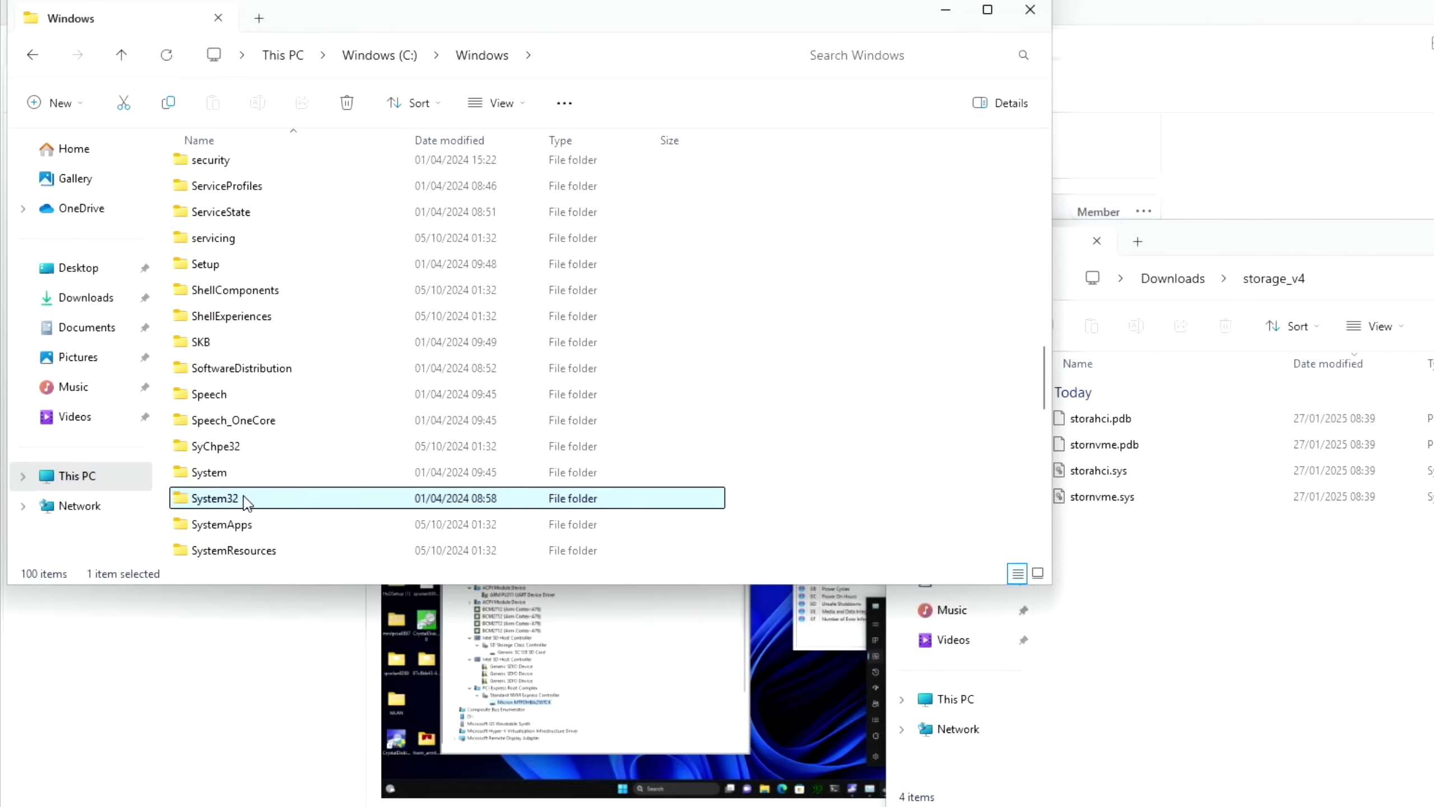
{"action": "double_click", "coordinate": [246, 499]}
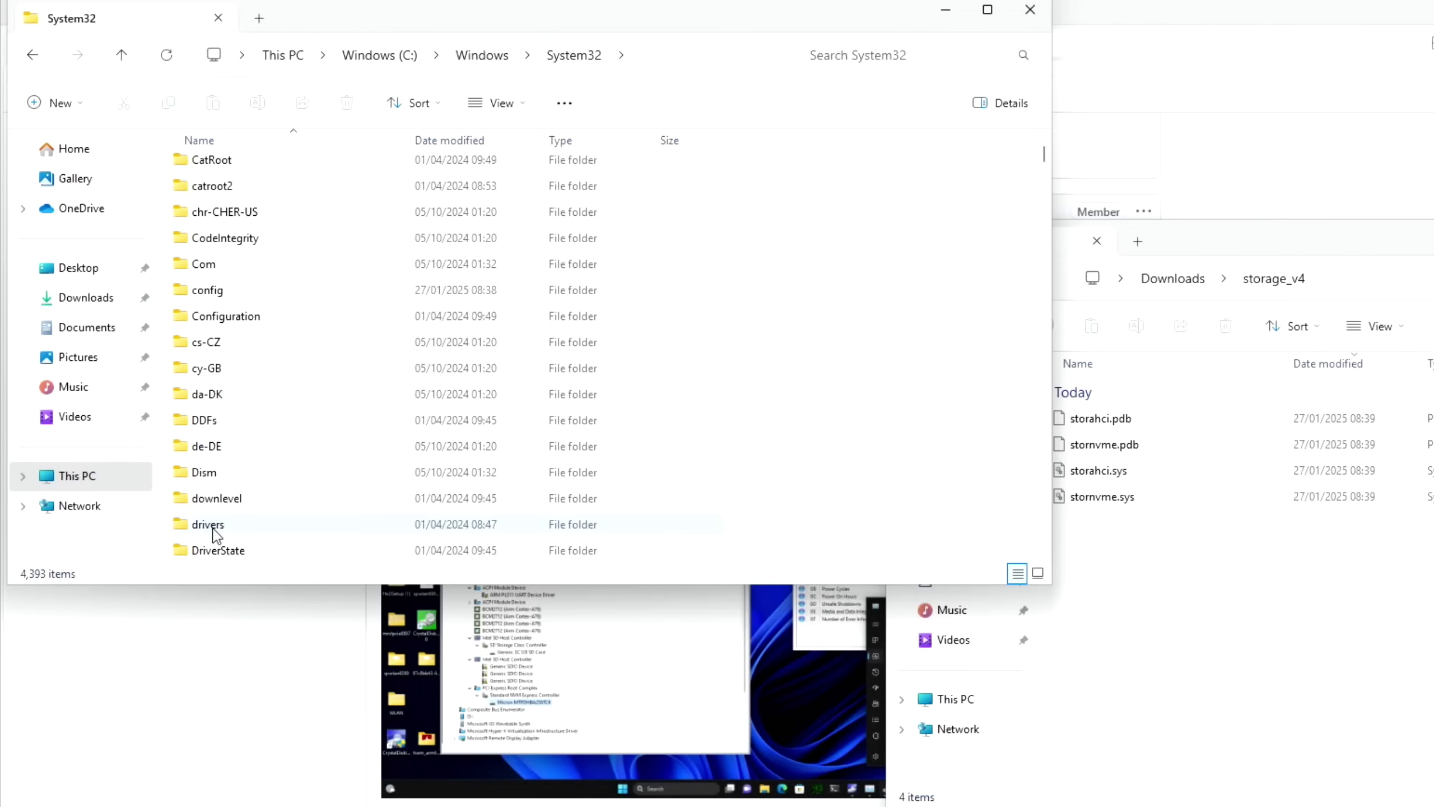
{"action": "double_click", "coordinate": [214, 531]}
{"action": "left_click", "coordinate": [1246, 254]}
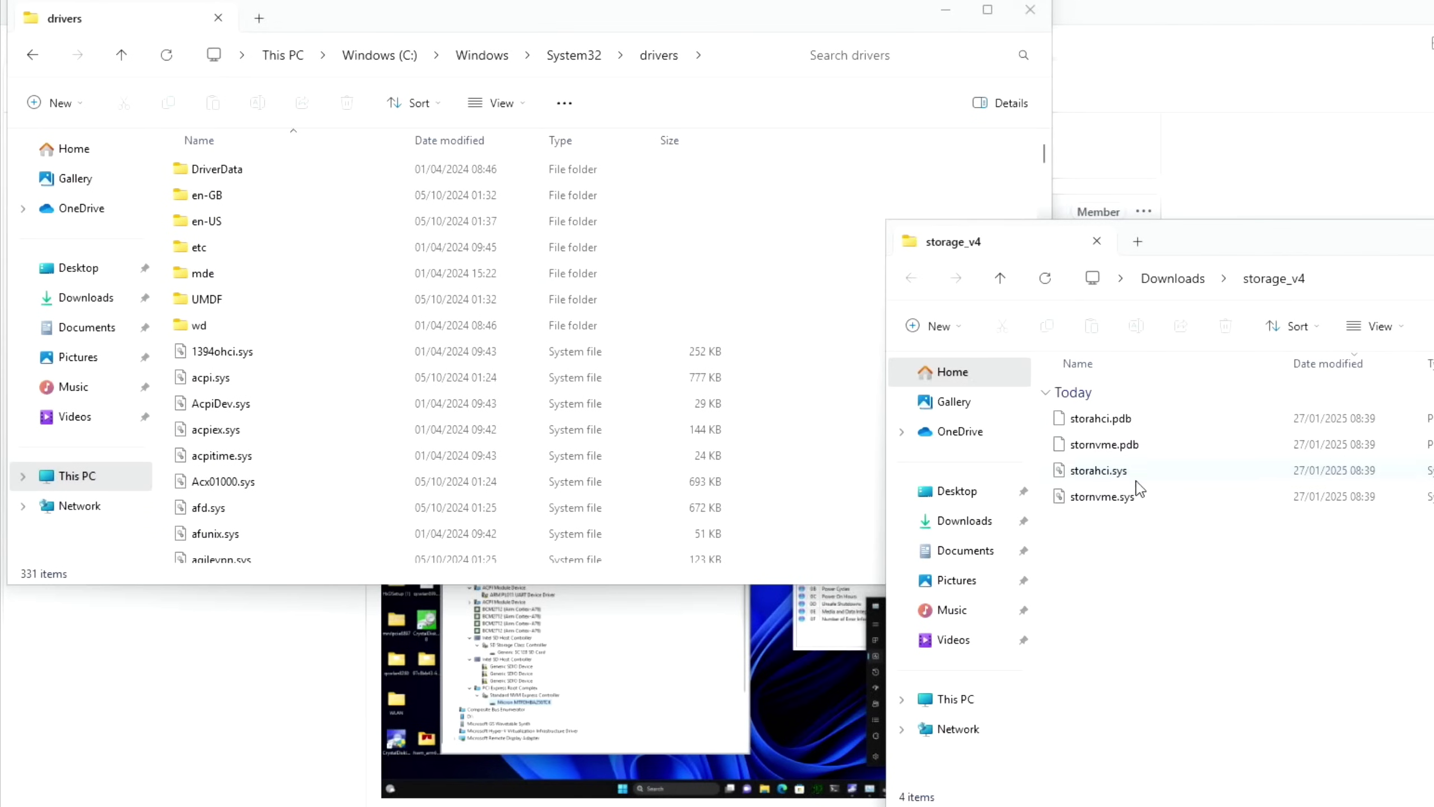
Drag the four storage_v4 files into drivers, choosing Replace for all items
{"action": "left_click_drag", "start_coordinate": [1201, 562], "coordinate": [657, 372]}
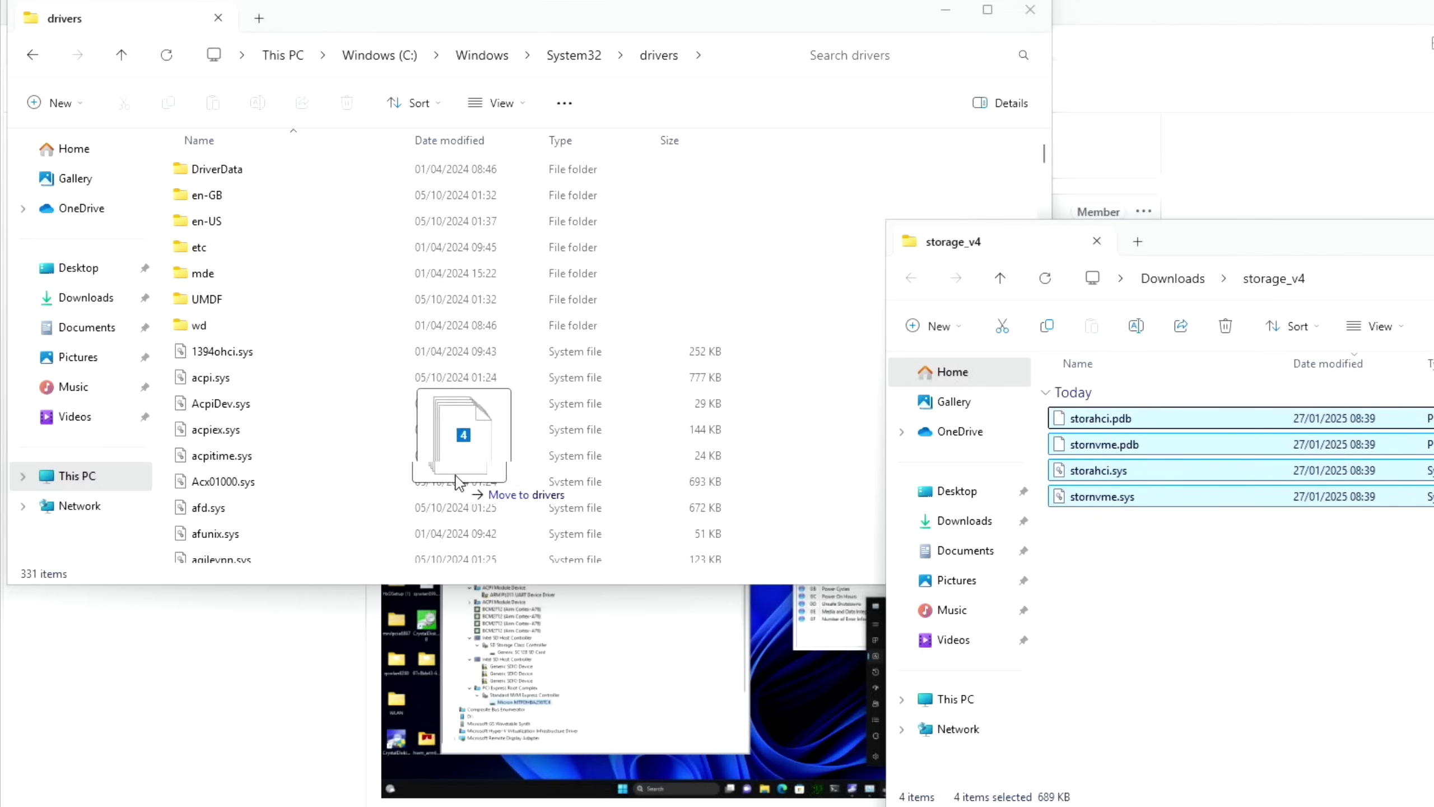
{"action": "left_click_drag", "start_coordinate": [459, 483], "coordinate": [330, 493]}
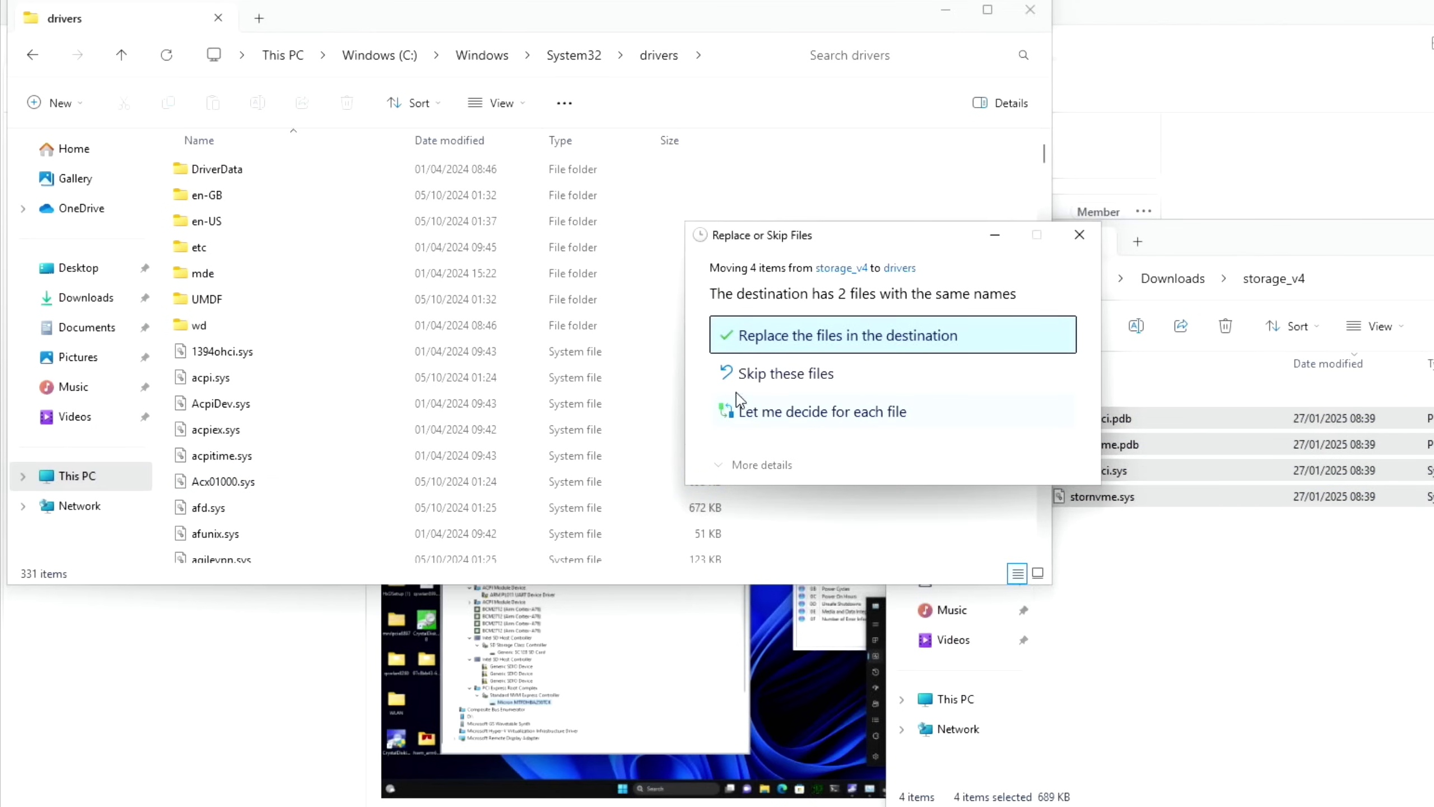
{"action": "left_click", "coordinate": [852, 341]}
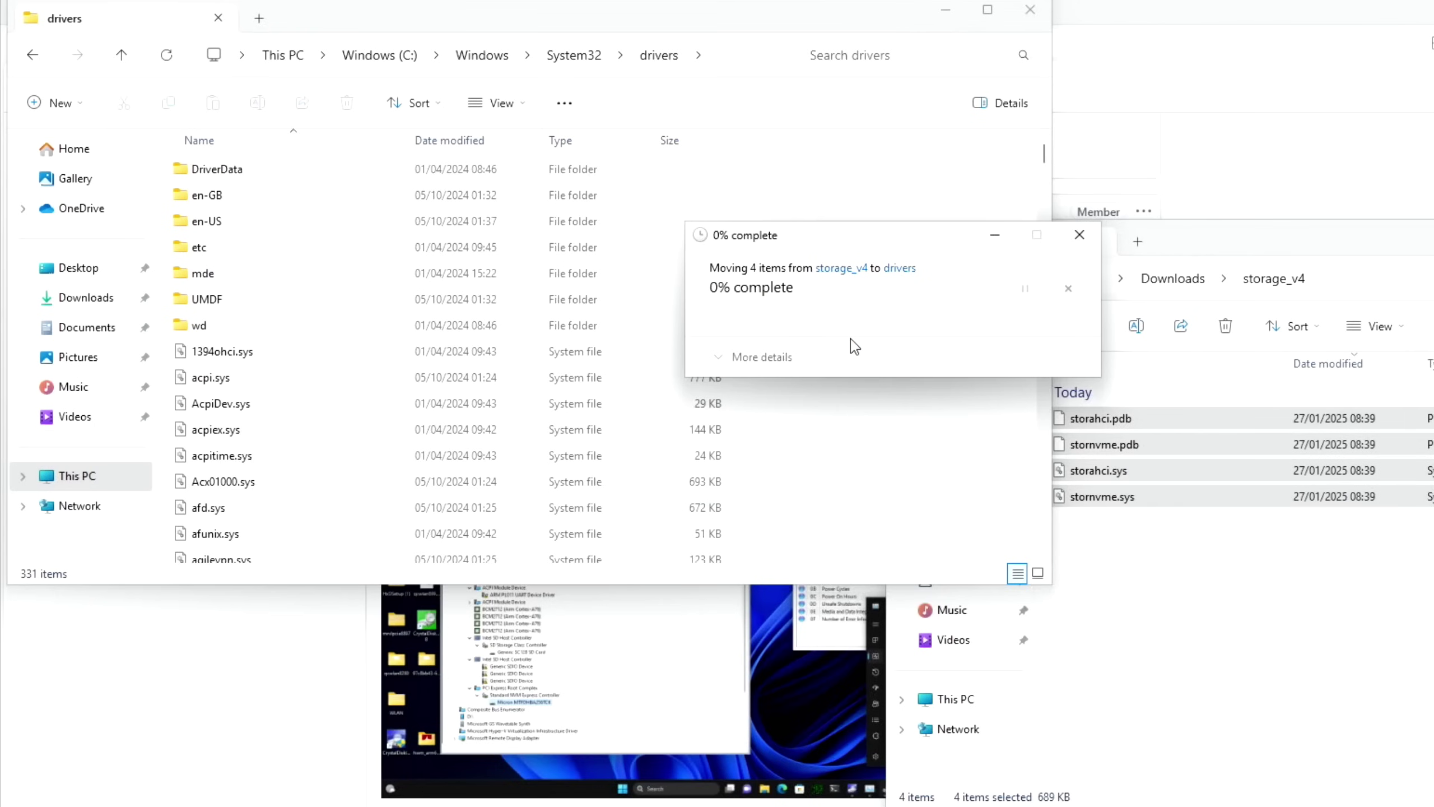
{"action": "left_click", "coordinate": [716, 366]}
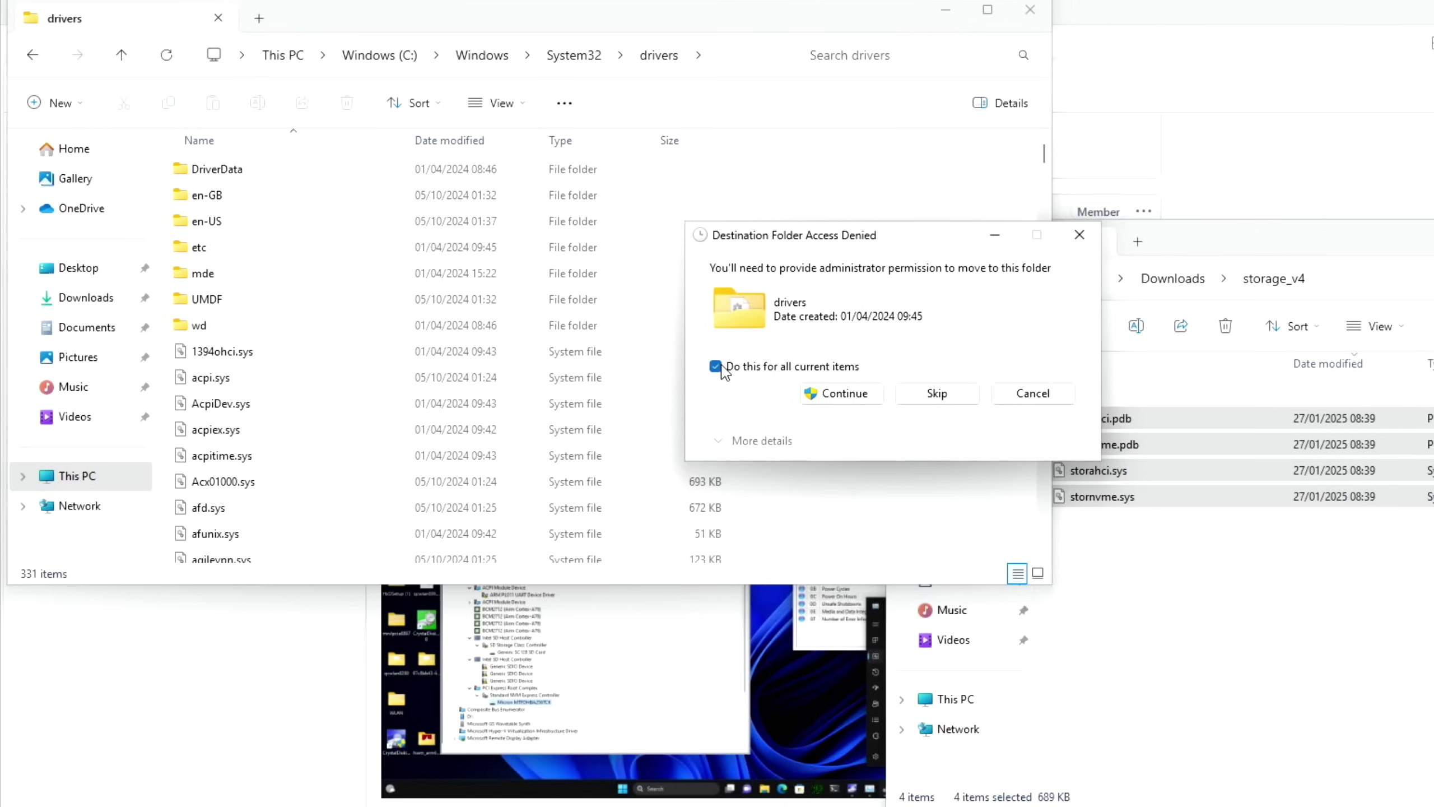
Continue with administrator permission, retry the denied .sys files twice, then cancel
{"action": "left_click", "coordinate": [844, 396]}
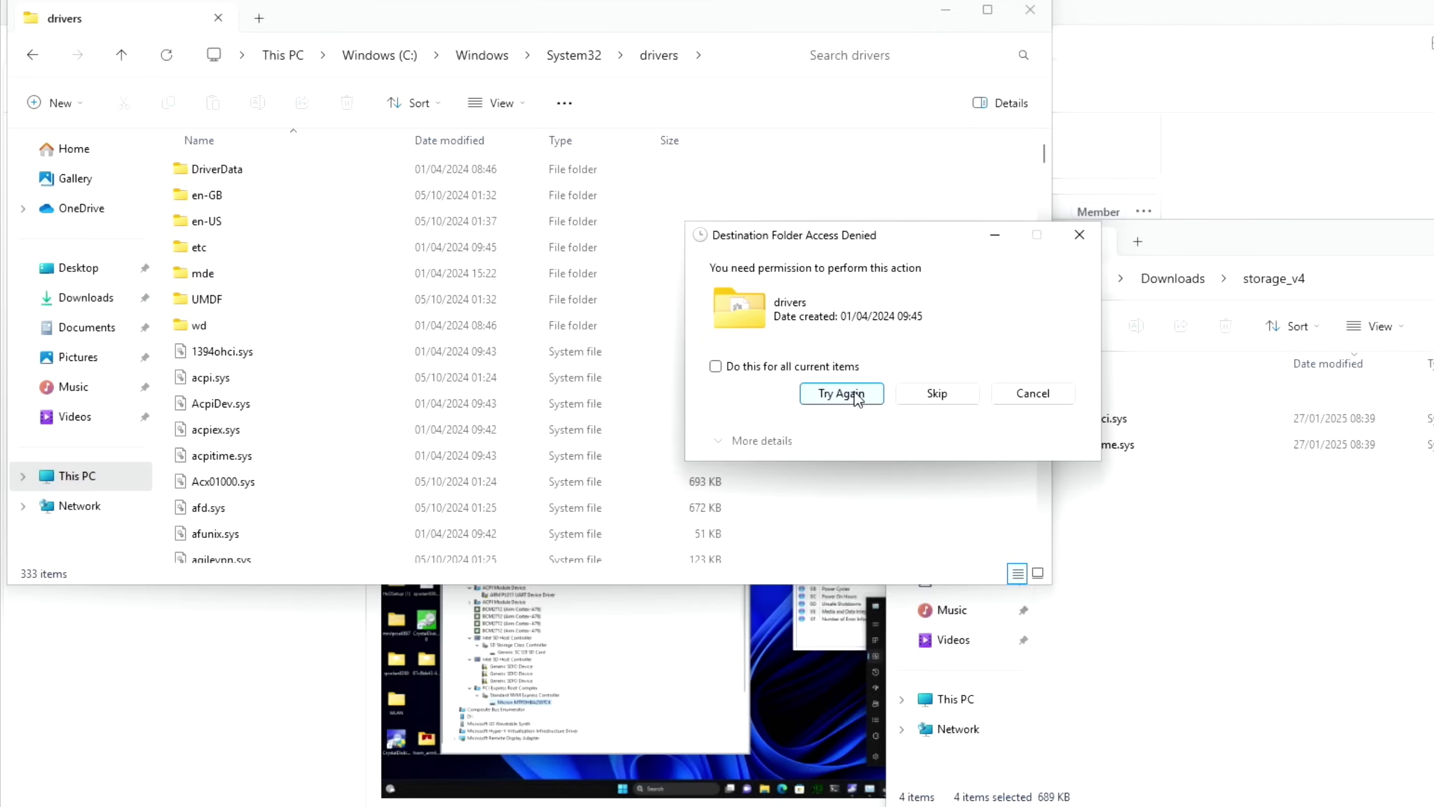
{"action": "left_click", "coordinate": [862, 398]}
{"action": "left_click", "coordinate": [864, 399]}
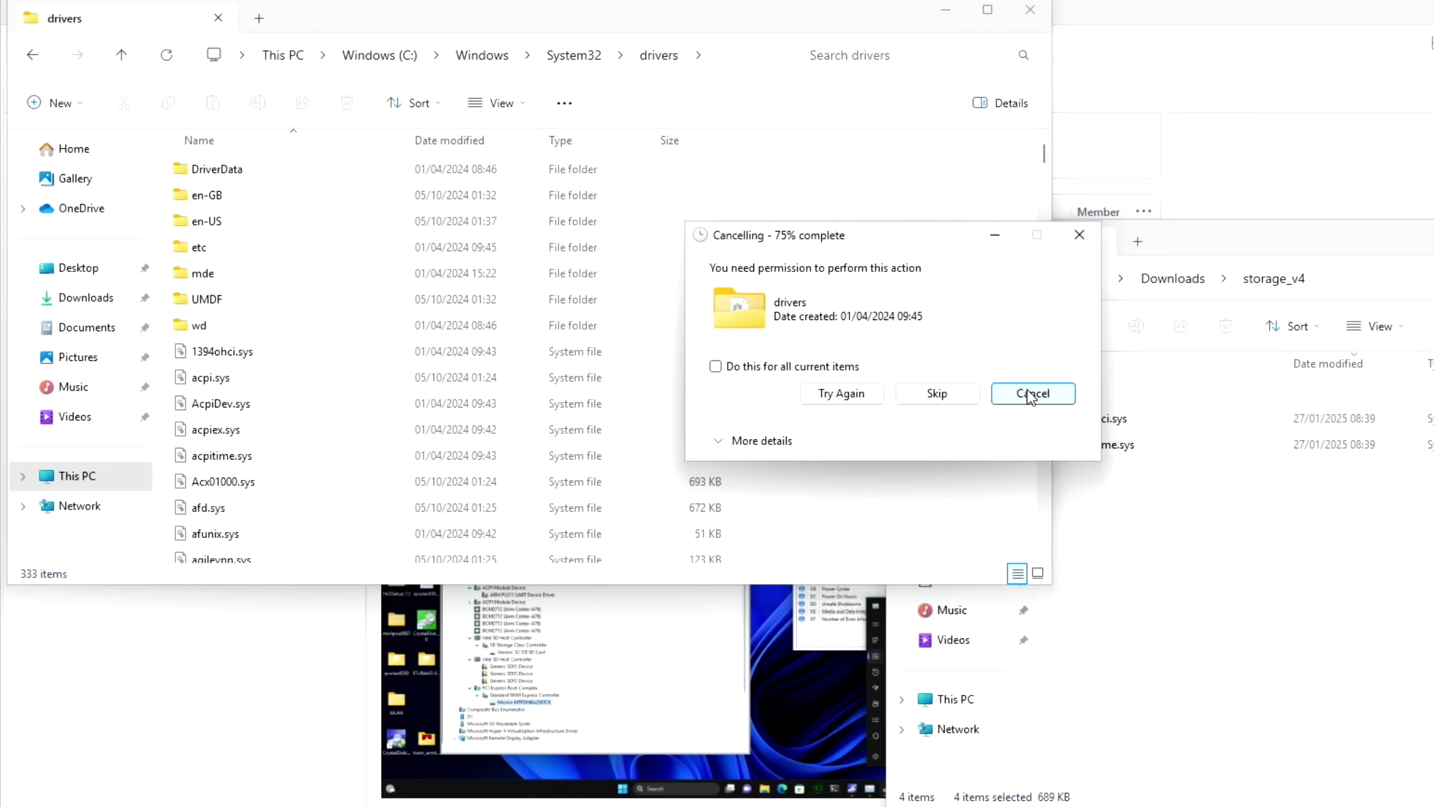
{"action": "left_click", "coordinate": [1031, 395]}
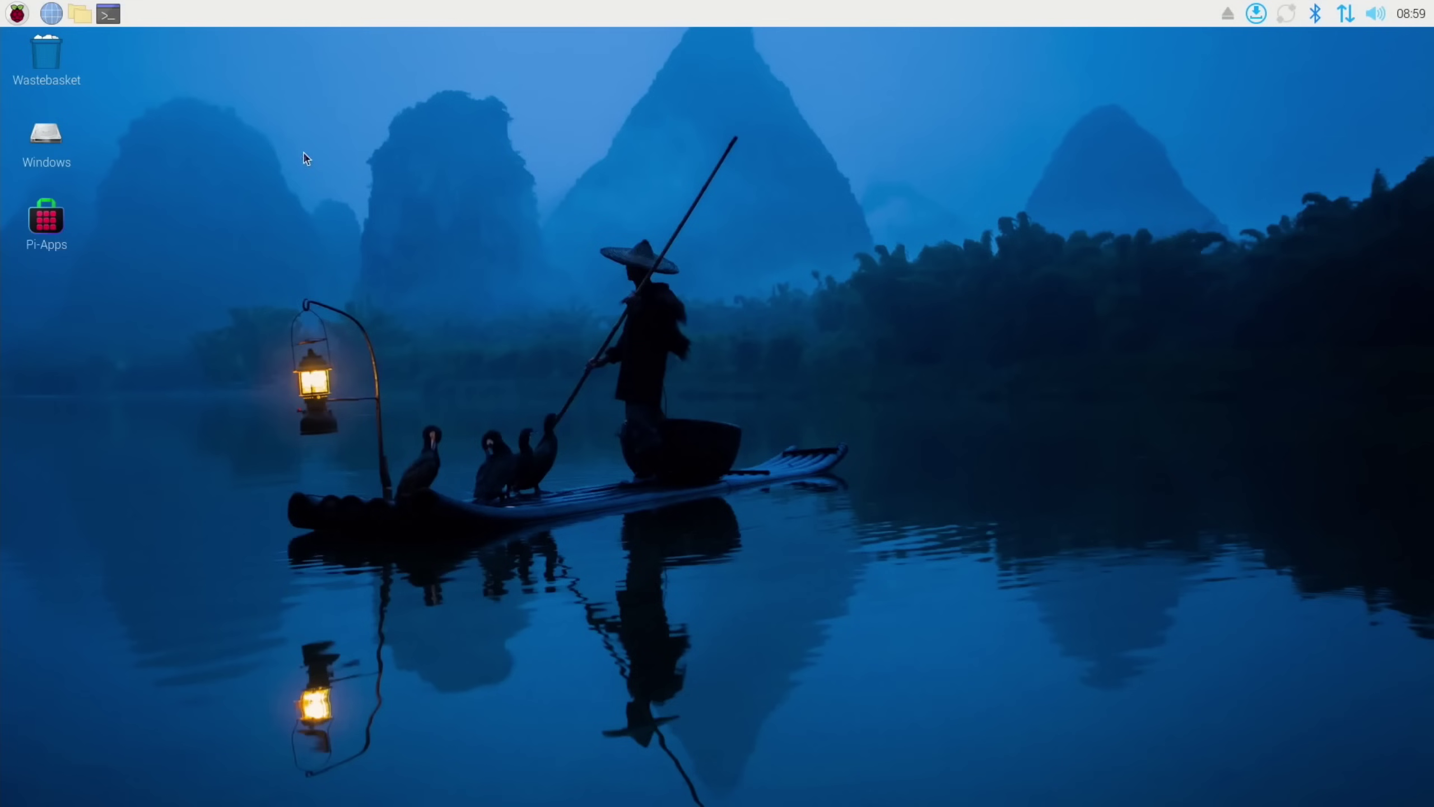
Open Users > user profile > Downloads on the mounted Windows drive
{"action": "double_click", "coordinate": [58, 141]}
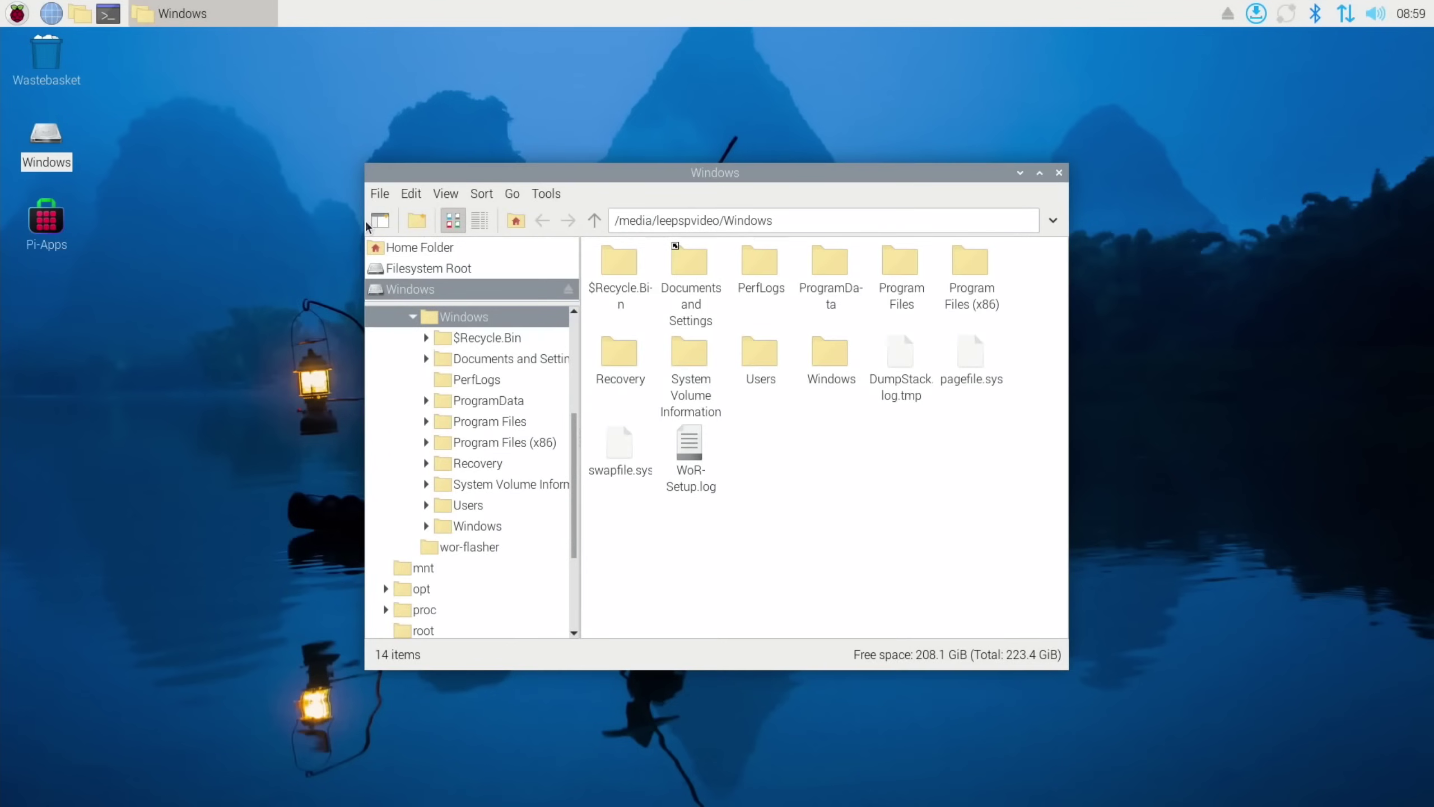
{"action": "double_click", "coordinate": [772, 356]}
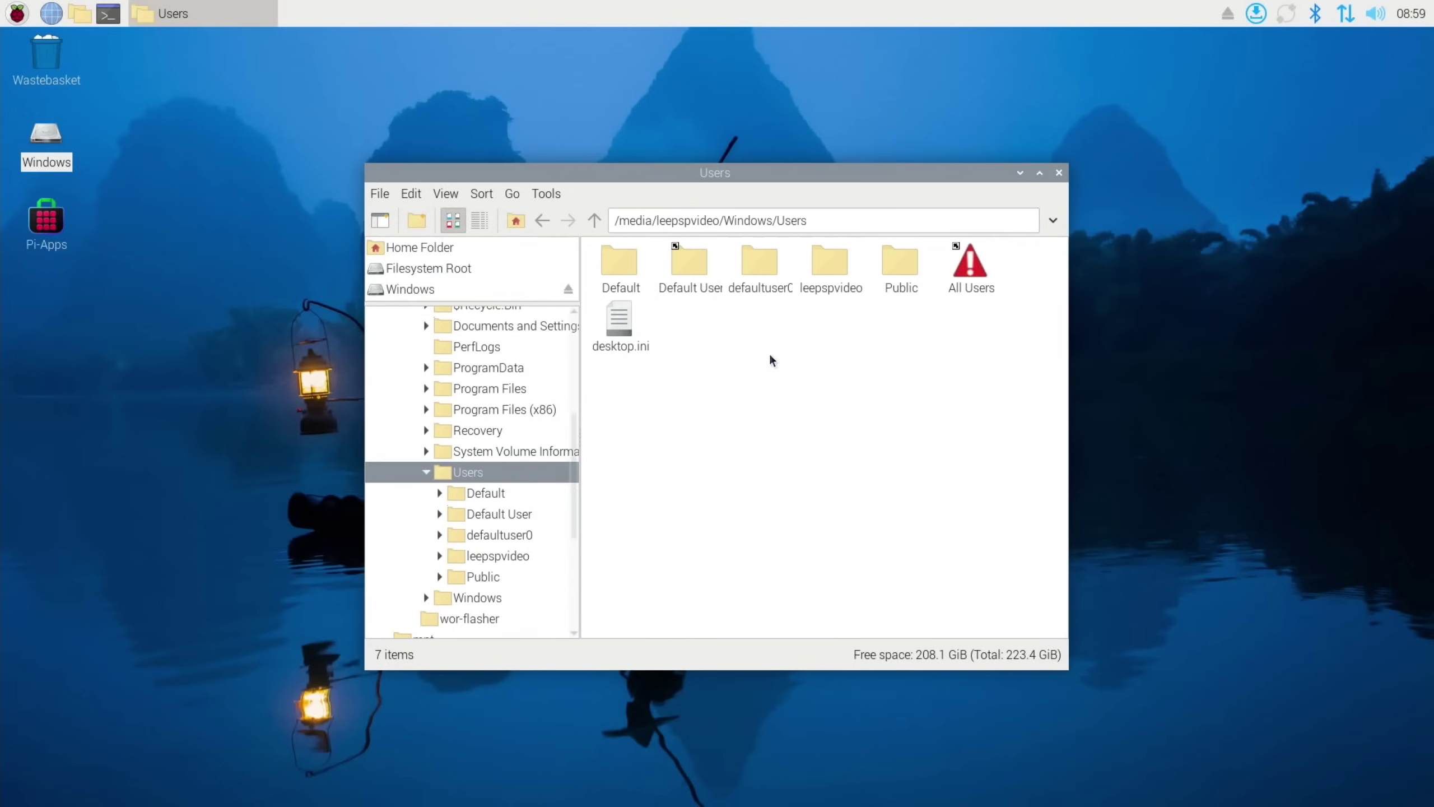
{"action": "double_click", "coordinate": [833, 265]}
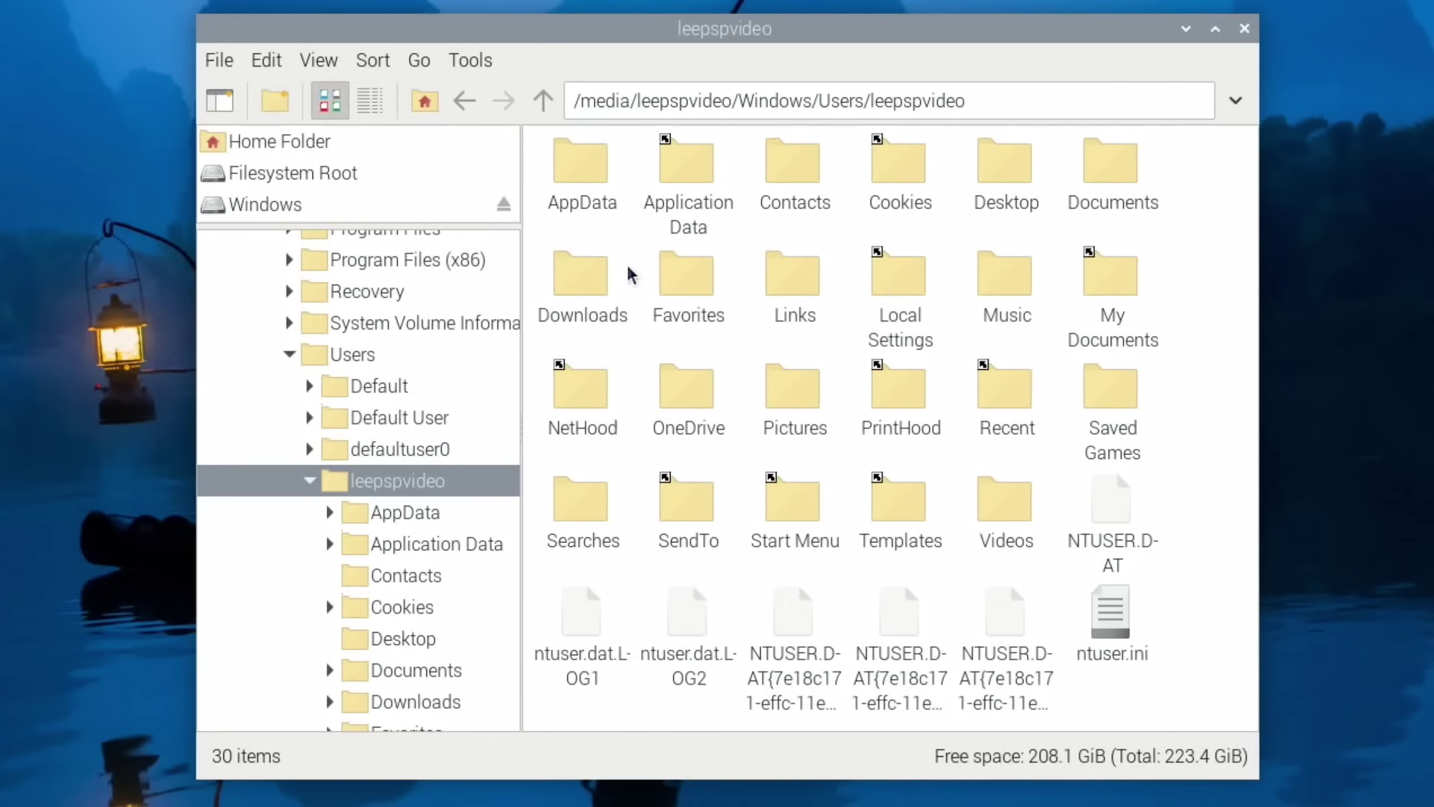
{"action": "double_click", "coordinate": [598, 278]}
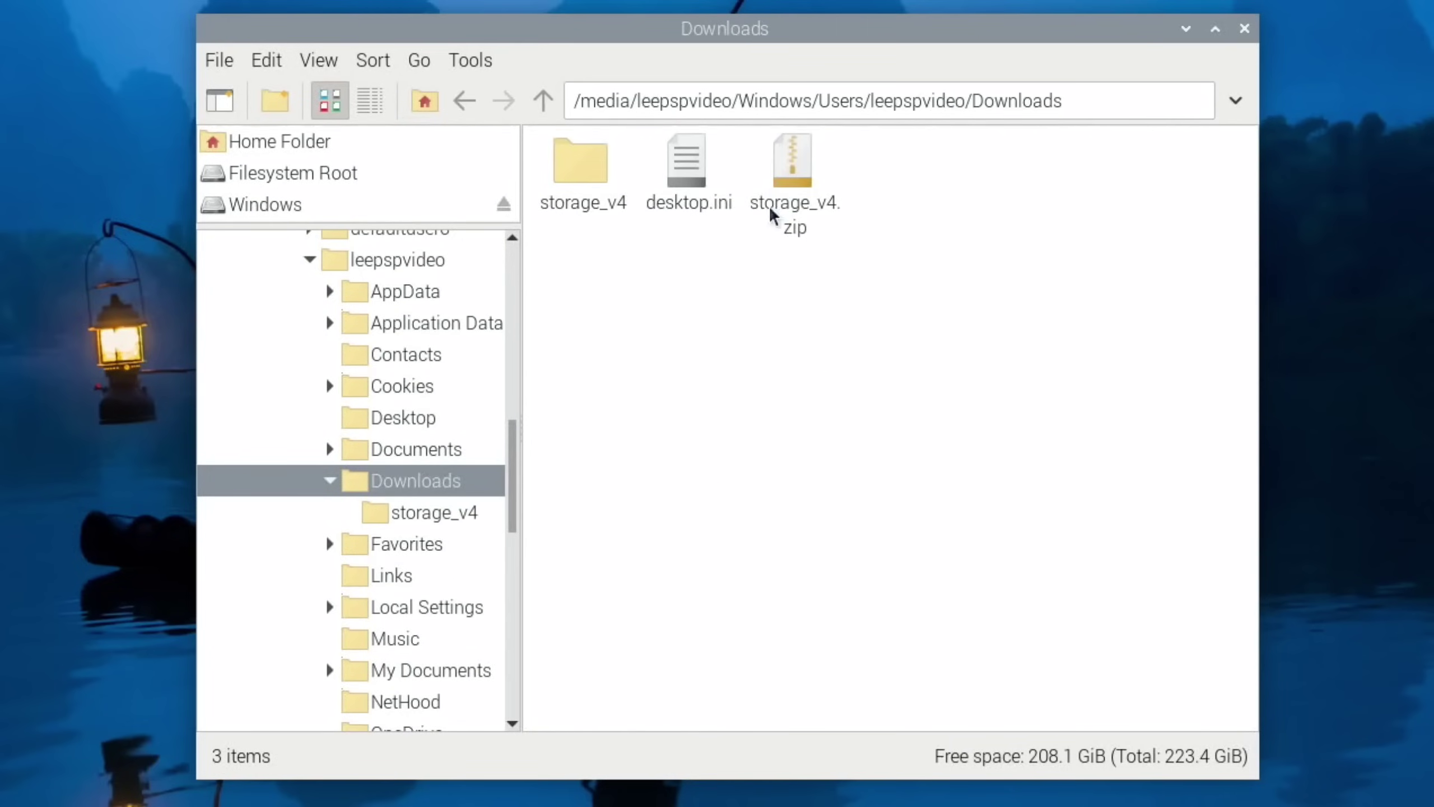
Copy desktop.ini and storage_v4.zip, then return to the Windows drive root
{"action": "left_click_drag", "start_coordinate": [991, 286], "coordinate": [701, 163]}
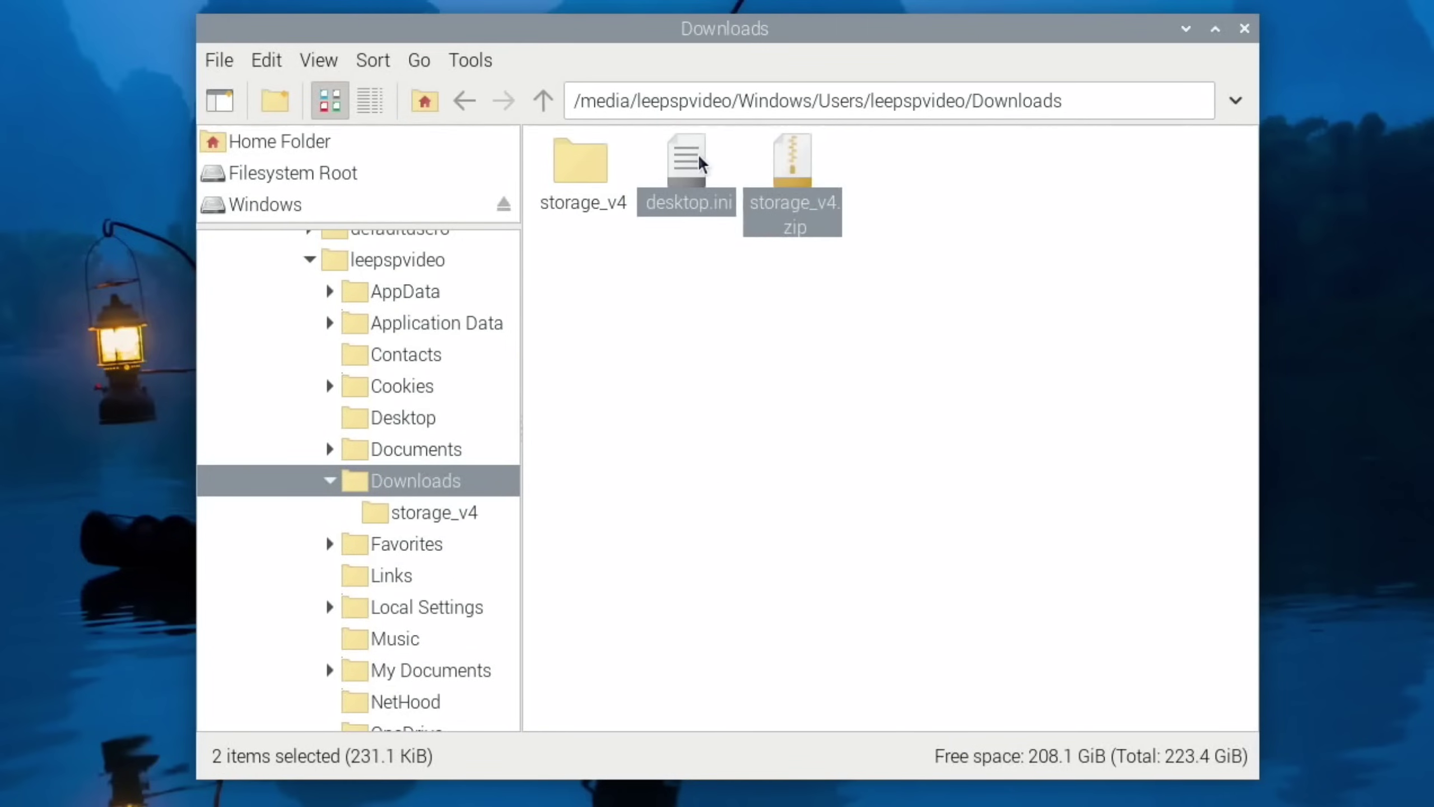
{"action": "right_click", "coordinate": [701, 161]}
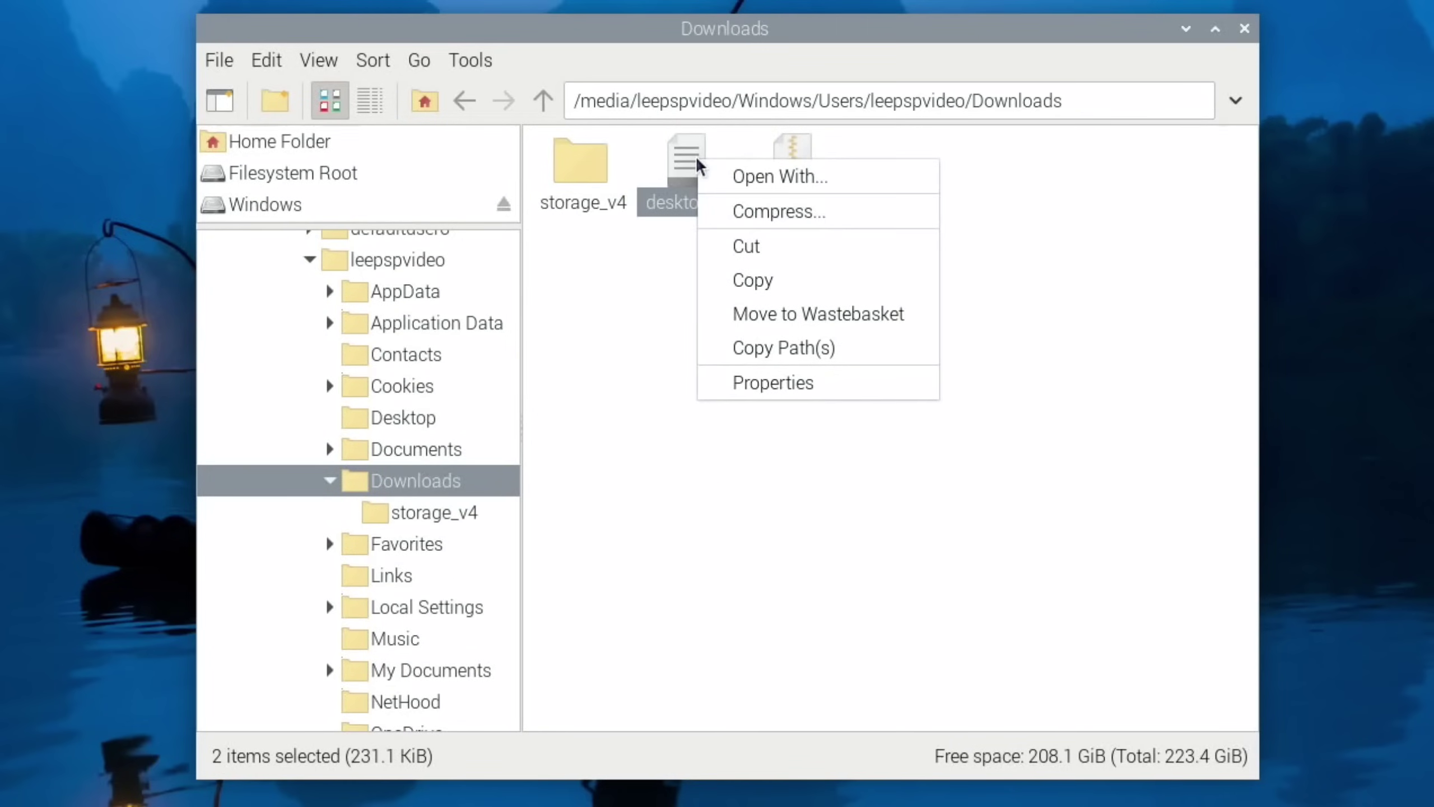
{"action": "left_click", "coordinate": [754, 281]}
{"action": "left_click", "coordinate": [242, 202]}
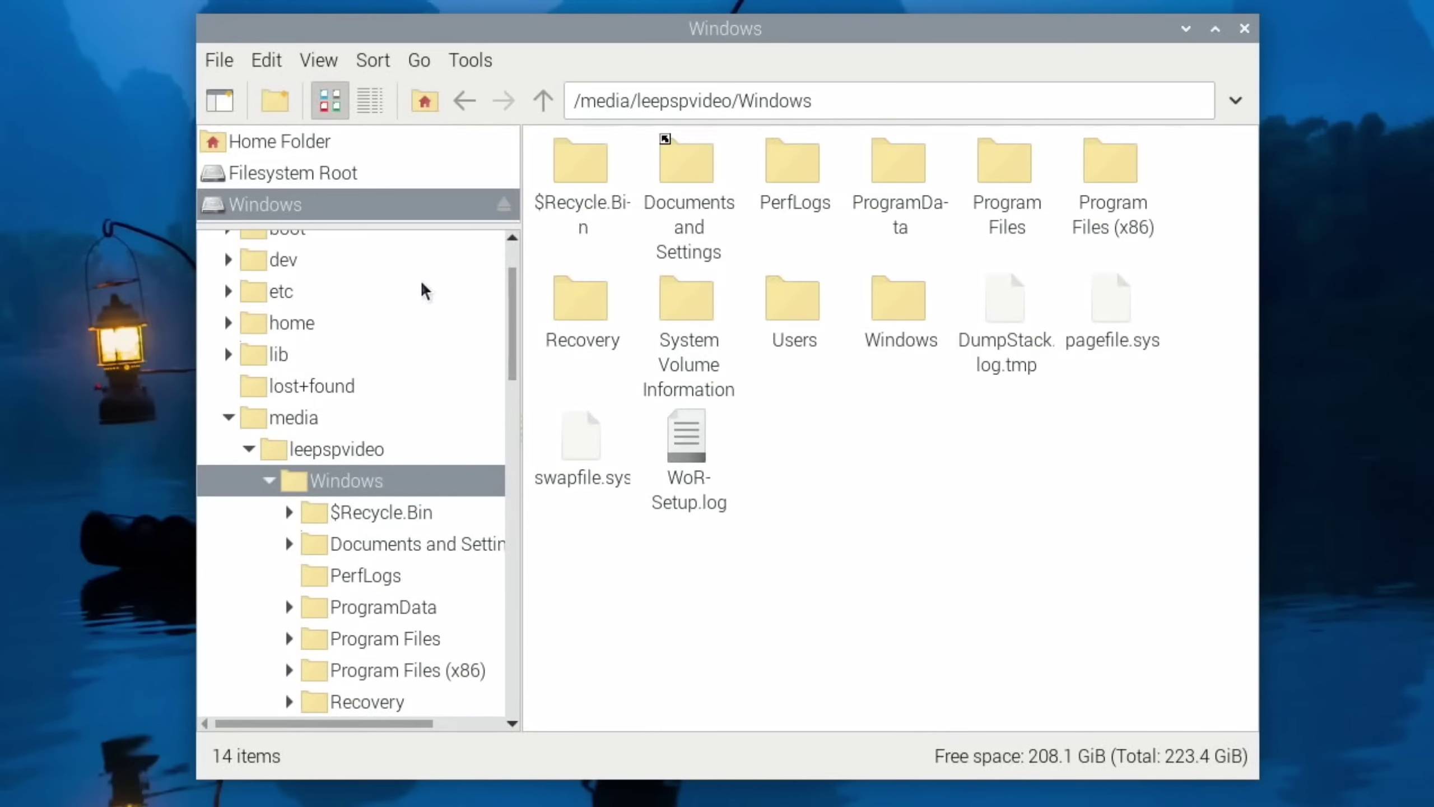
Open Windows\System32\drivers on the Windows drive and paste the copied files there
{"action": "double_click", "coordinate": [907, 309]}
{"action": "scroll", "coordinate": [857, 308], "scroll_direction": "down", "scroll_amount": 3}
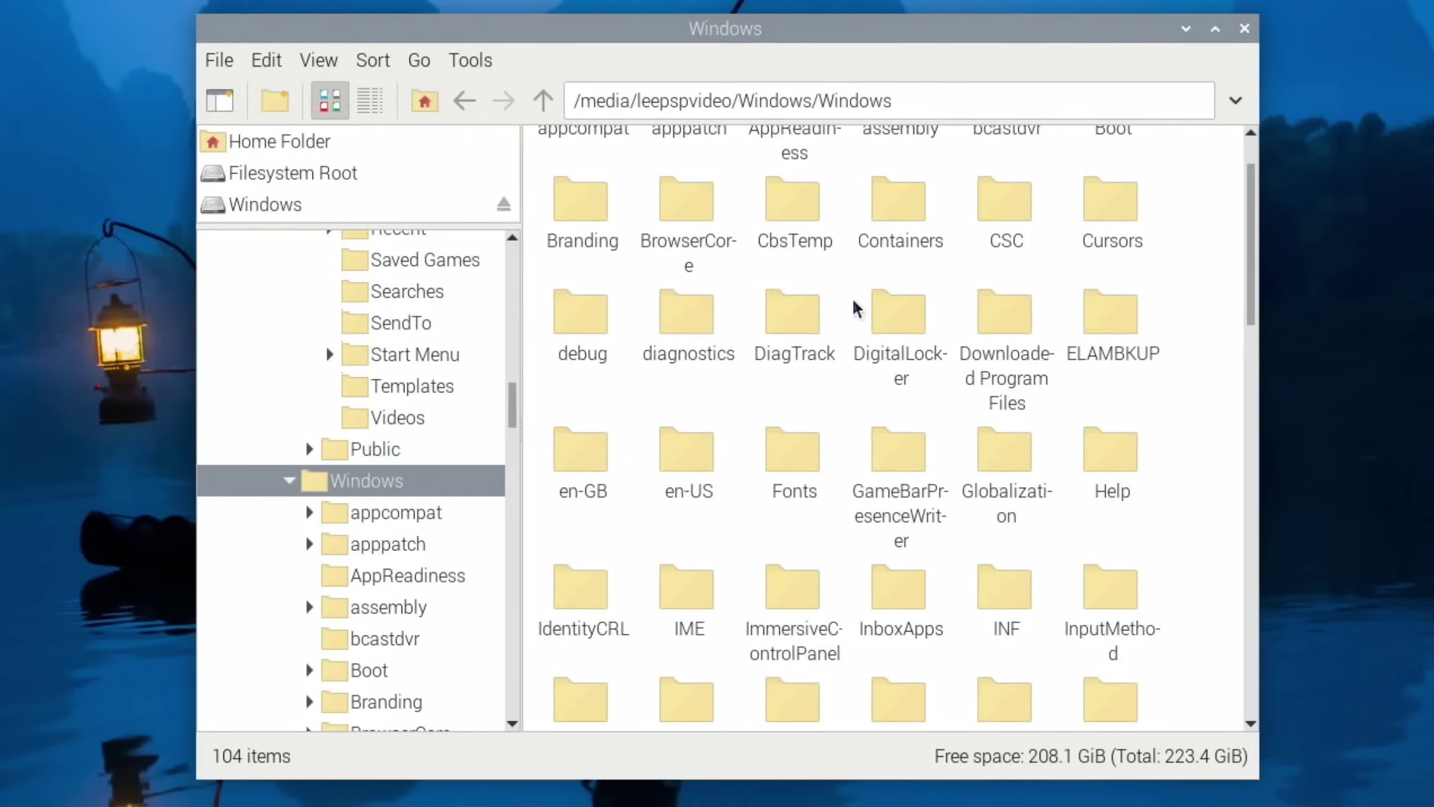
{"action": "scroll", "coordinate": [857, 309], "scroll_direction": "down", "scroll_amount": 10}
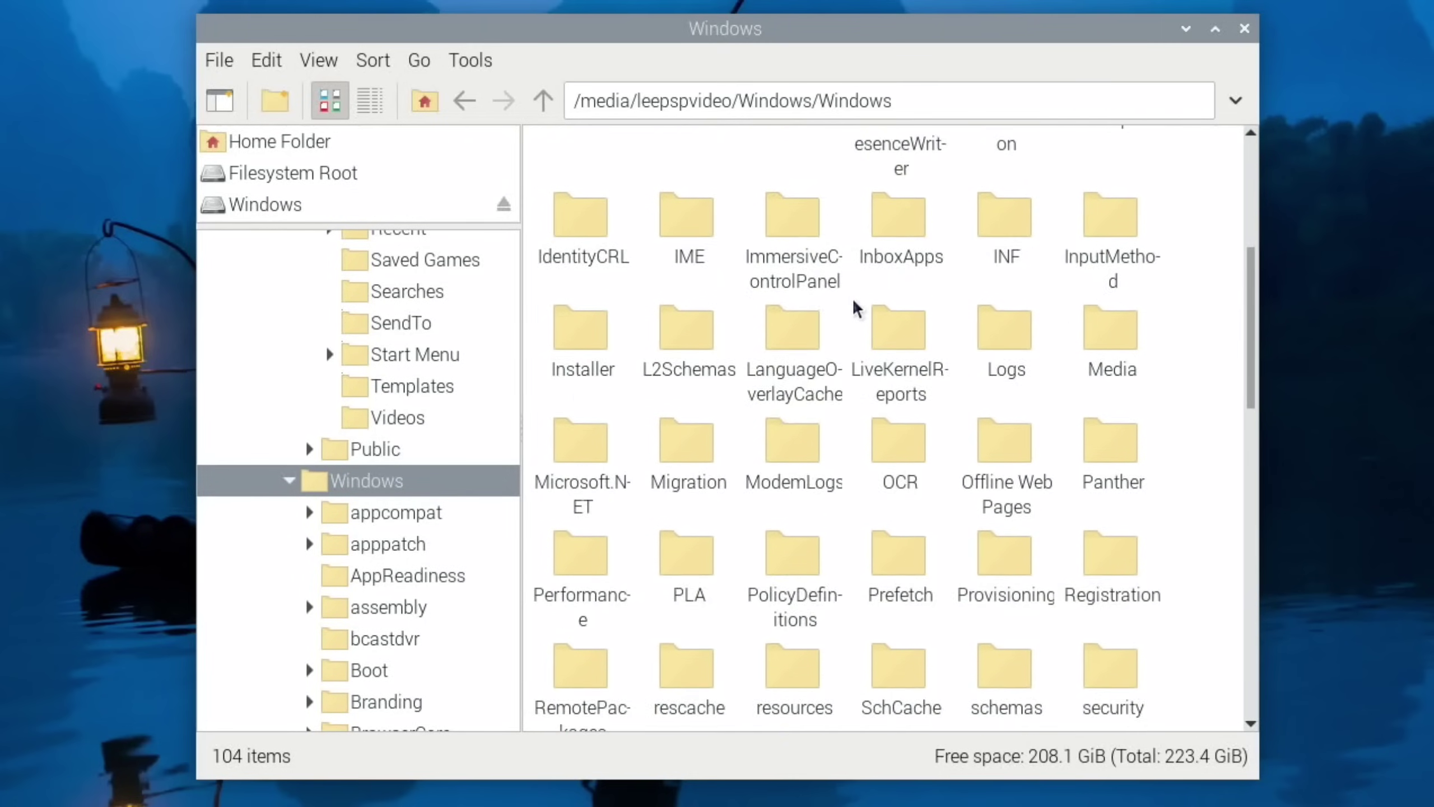
{"action": "scroll", "coordinate": [857, 308], "scroll_direction": "down", "scroll_amount": 5}
{"action": "double_click", "coordinate": [599, 638]}
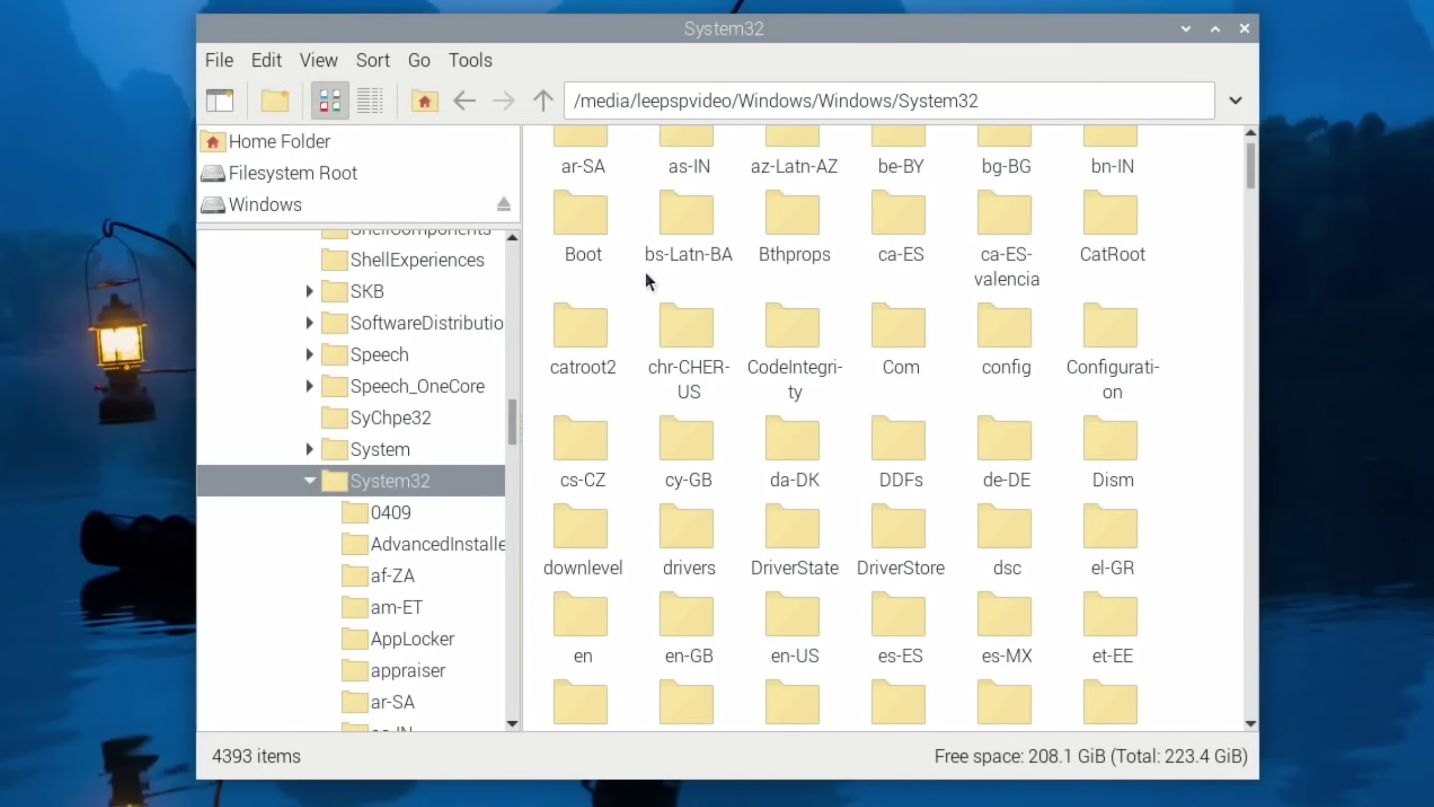
{"action": "double_click", "coordinate": [690, 455]}
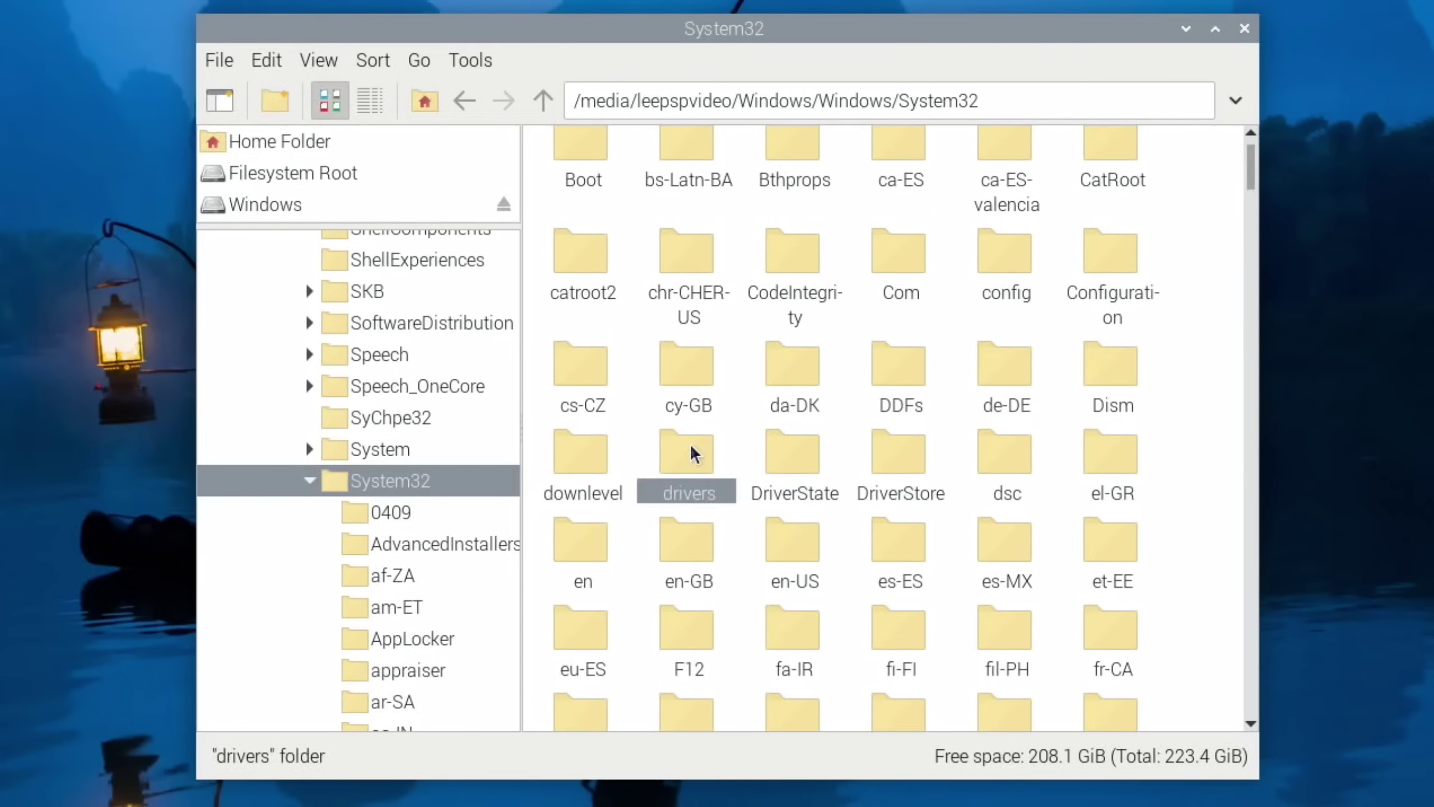
{"action": "scroll", "coordinate": [693, 452], "scroll_direction": "down", "scroll_amount": 10}
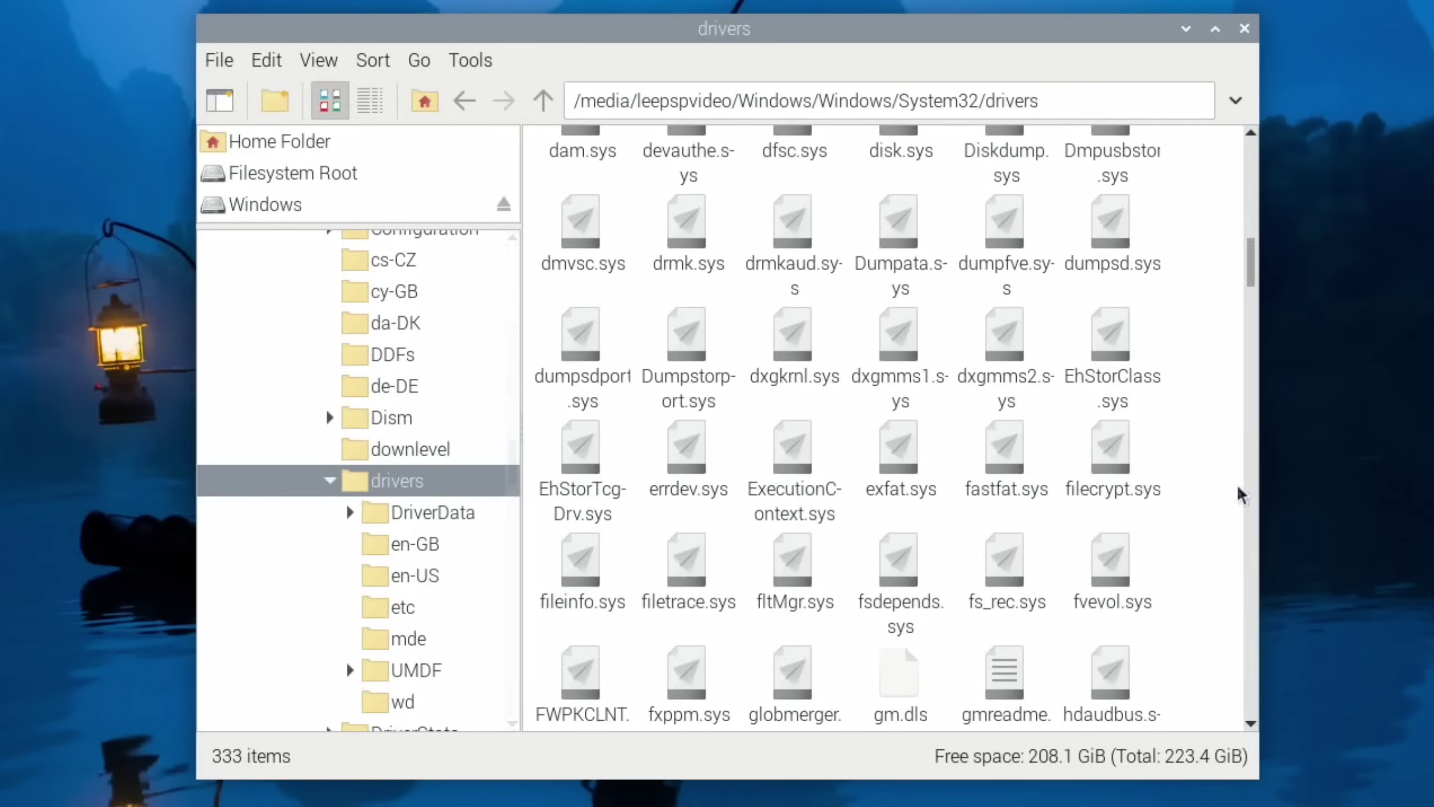
{"action": "right_click", "coordinate": [1197, 448]}
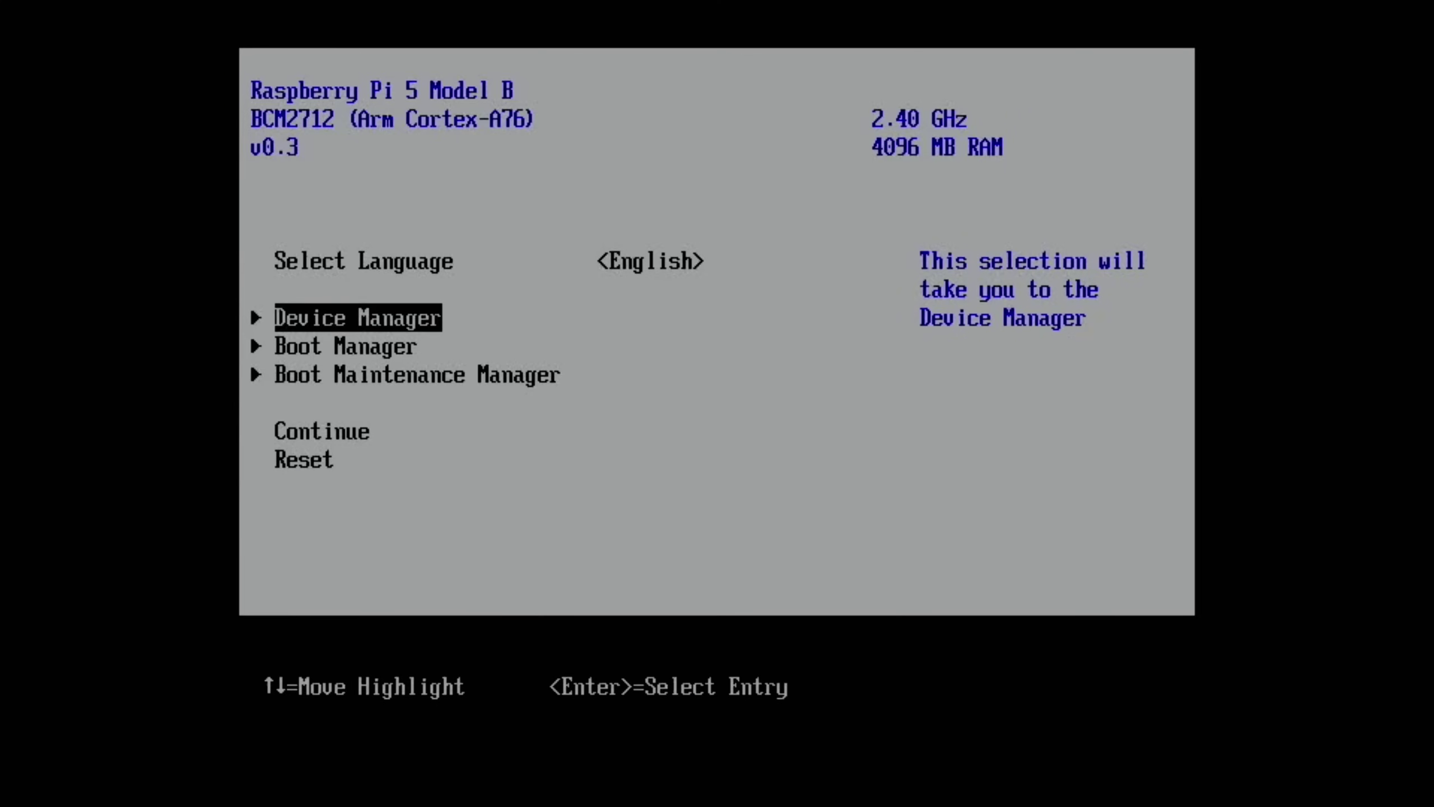
Go to Device Manager > Raspberry Pi Configuration > PCI Express and highlight the Gen 3 Link Speed
{"action": "key", "text": "Return"}
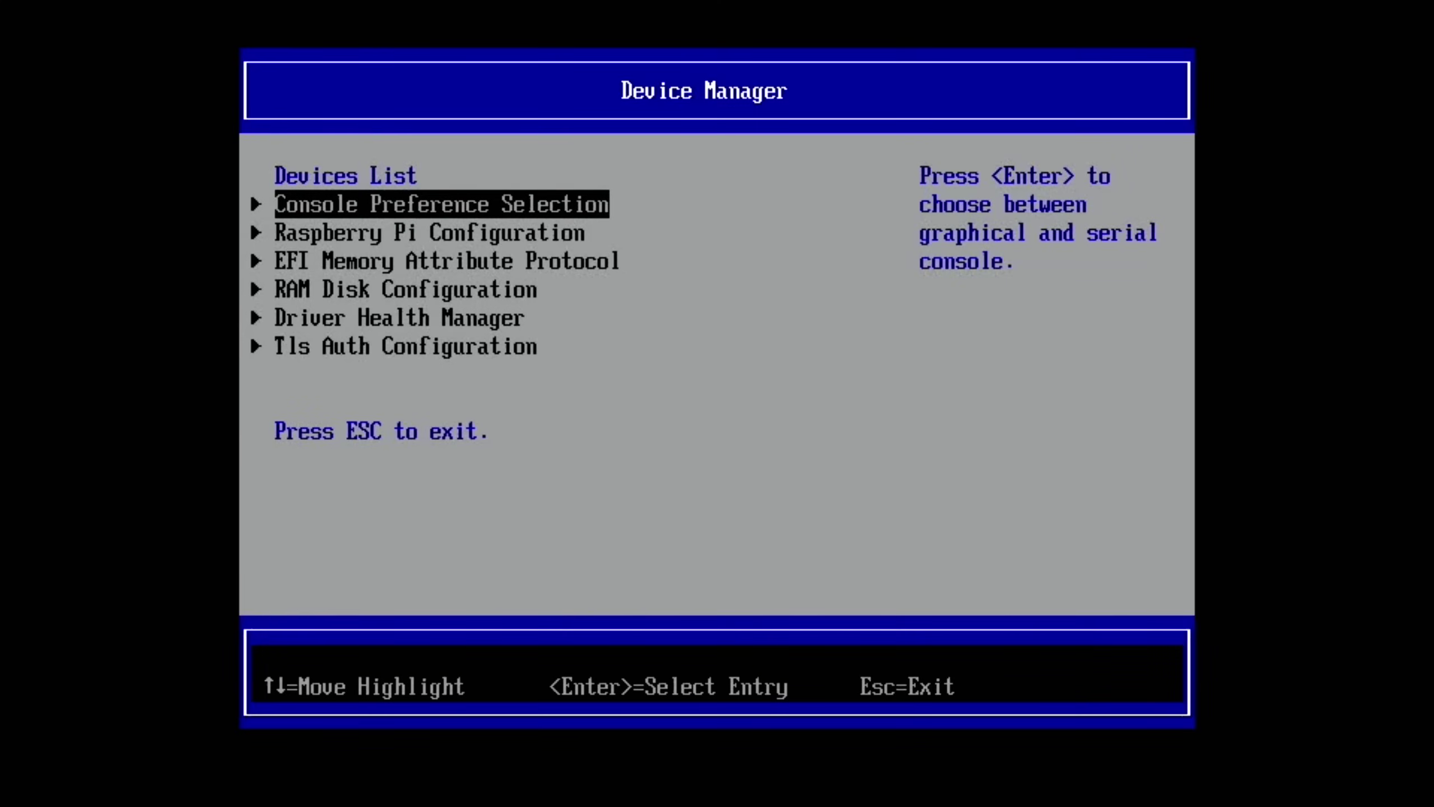
{"action": "key", "text": "Down"}
{"action": "key", "text": "Return"}
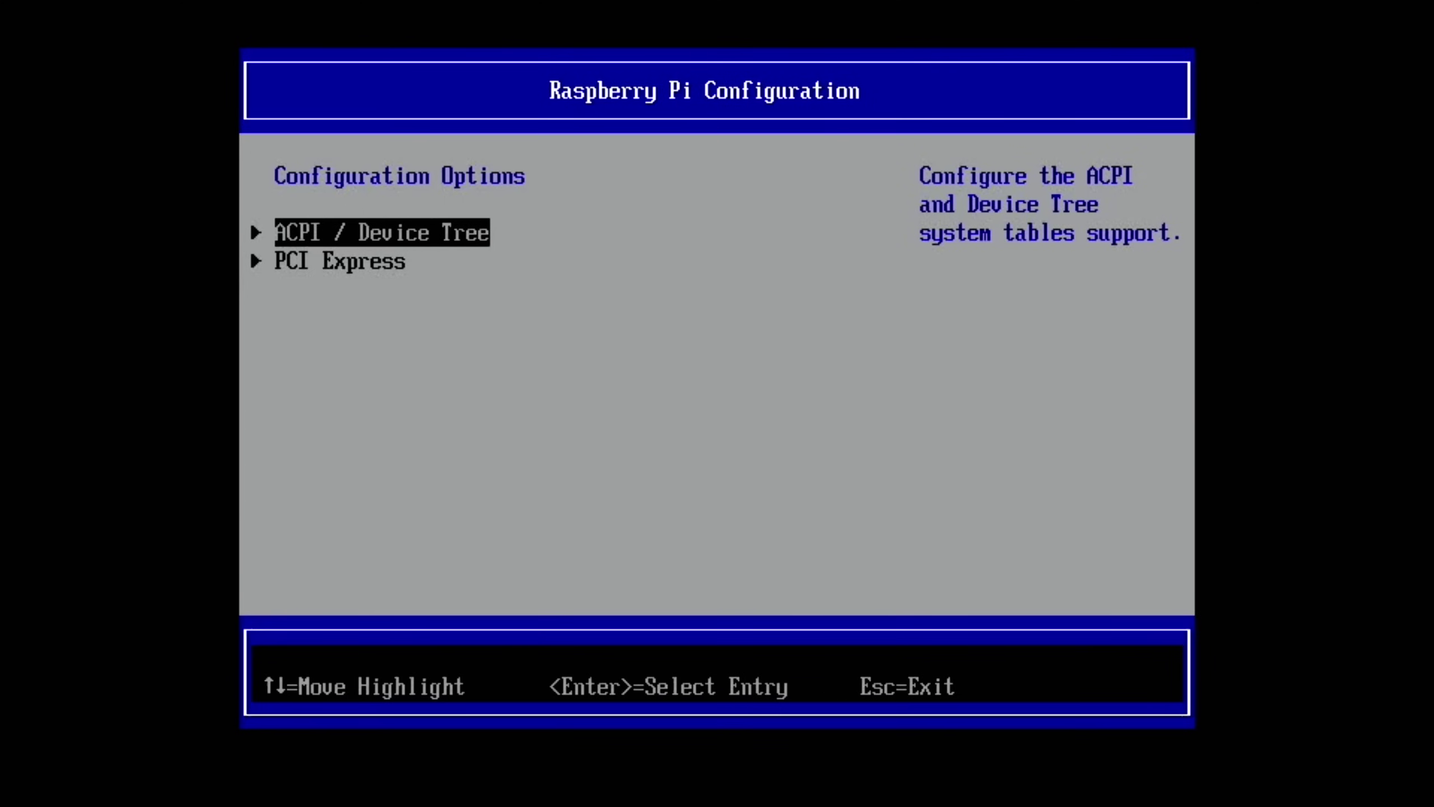
{"action": "key", "text": "Down"}
{"action": "key", "text": "Return"}
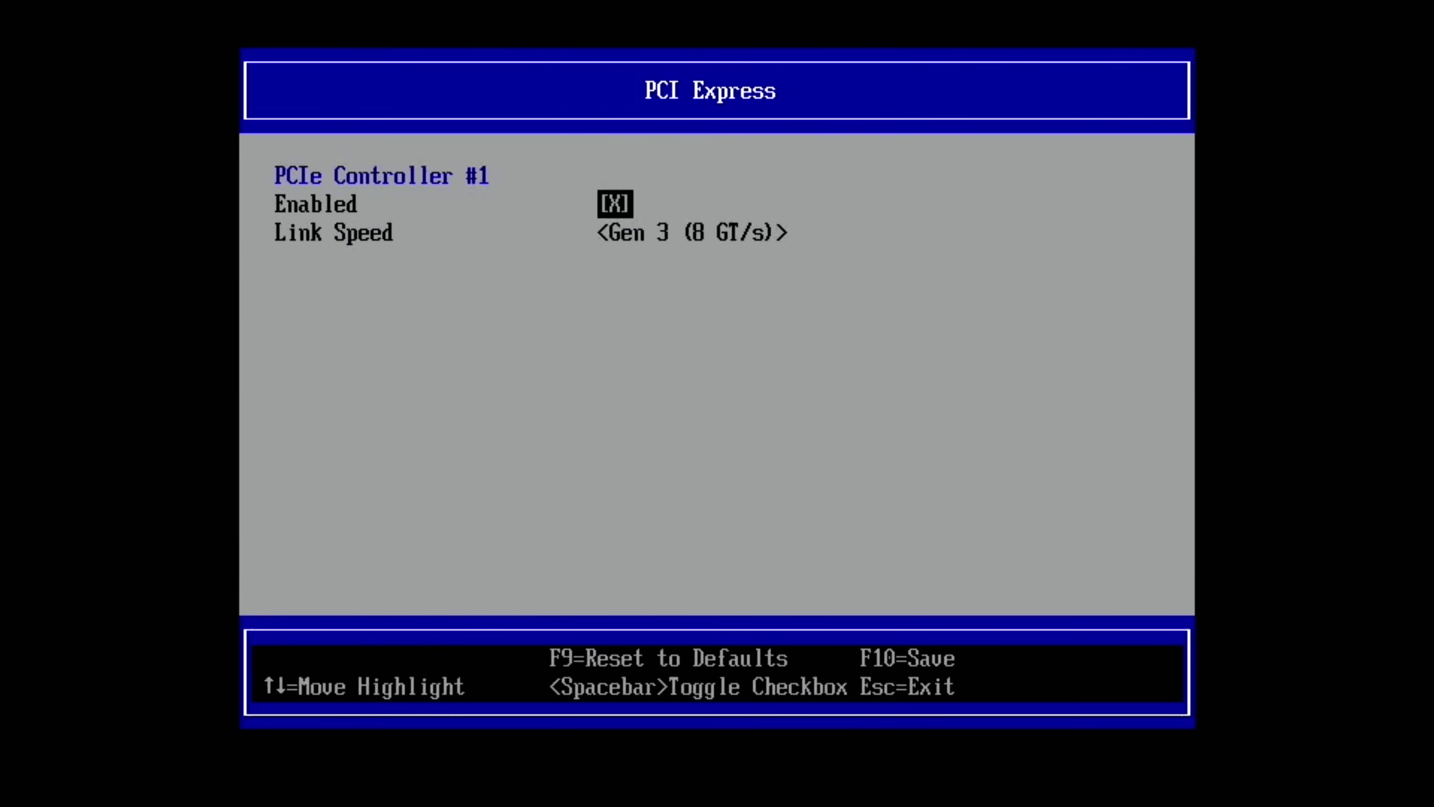
{"action": "key", "text": "Down"}
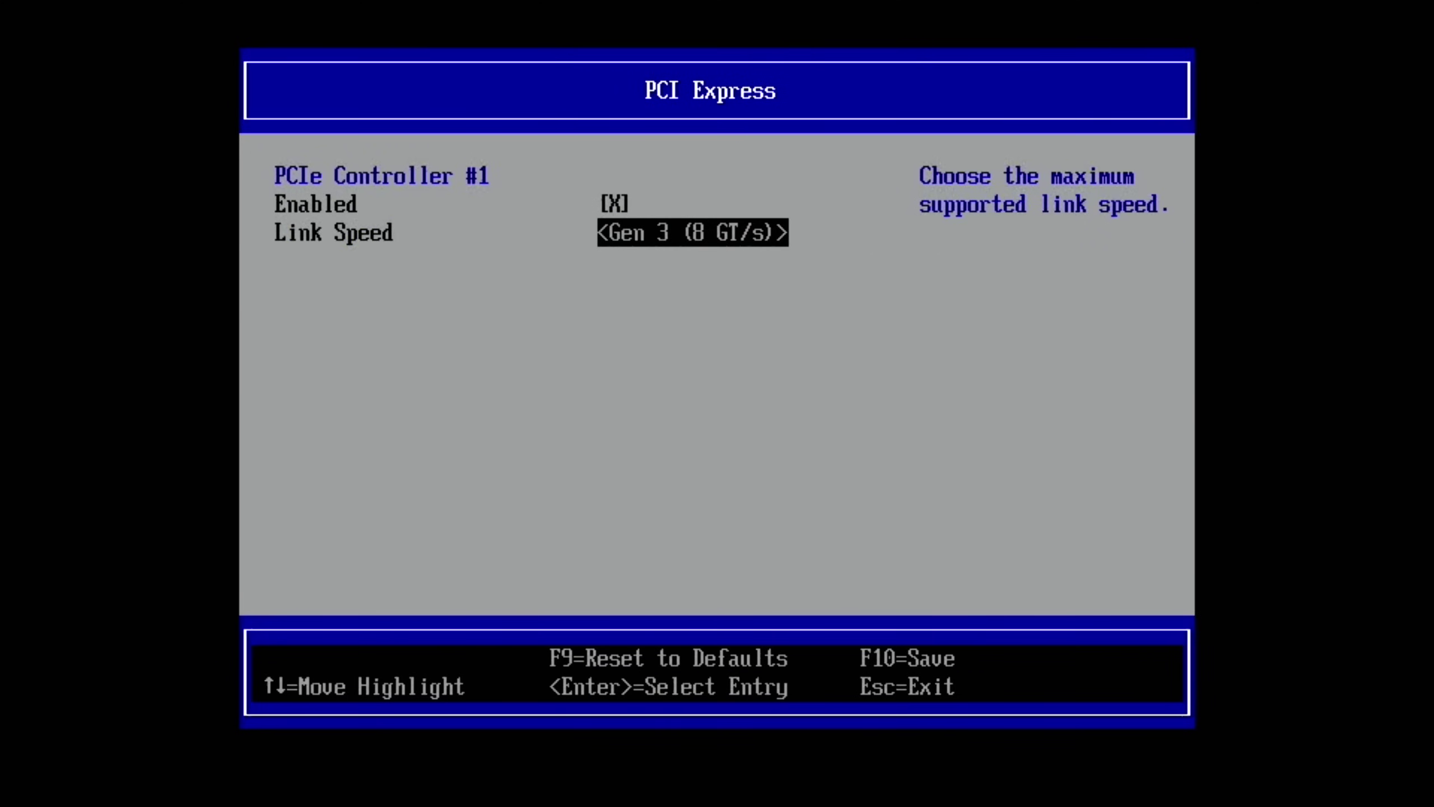
Exit the UEFI menus, let Windows boot, and sign in with the account password
{"action": "key", "text": "Escape"}
{"action": "key", "text": "Escape"}
{"action": "key", "text": "Escape"}
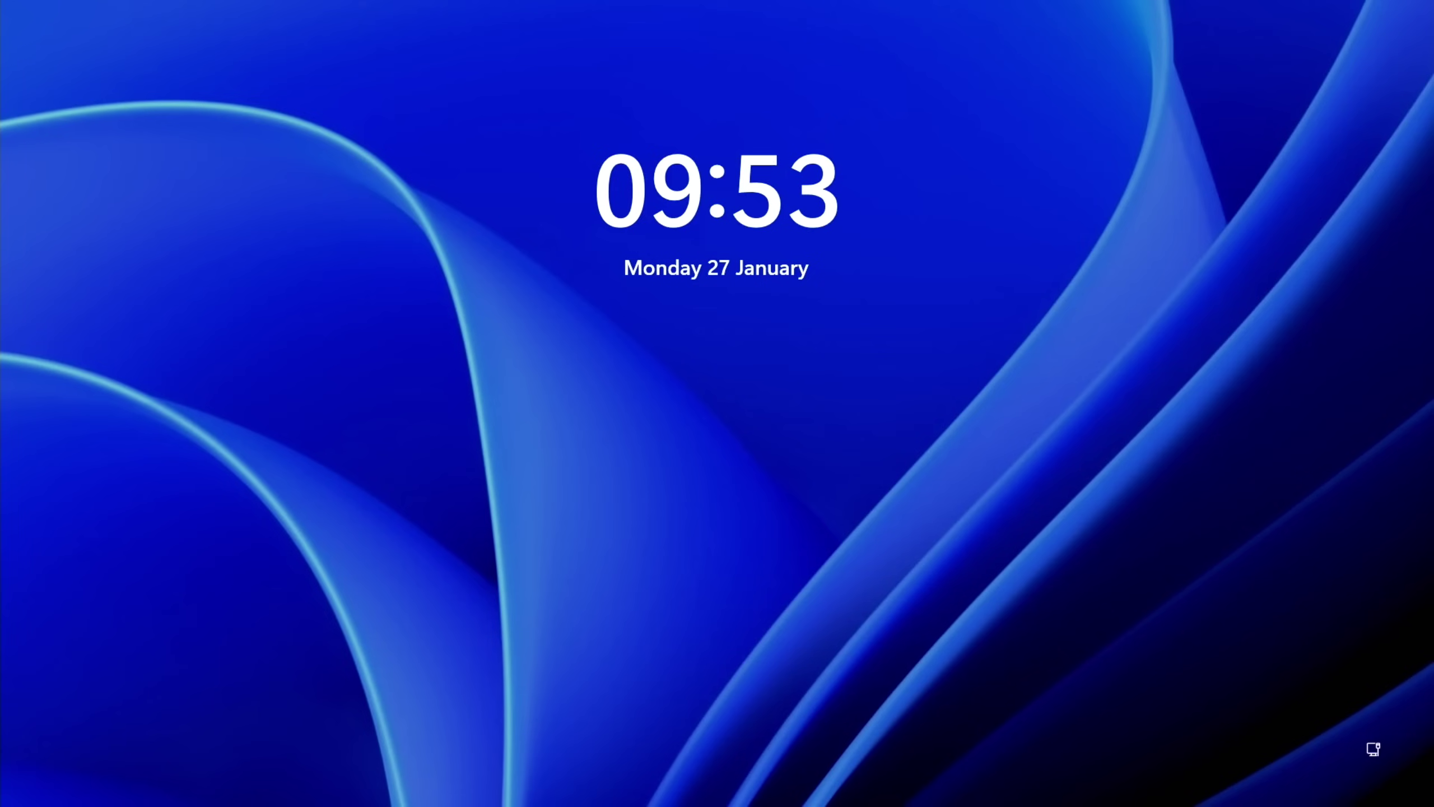
{"action": "key", "text": "space"}
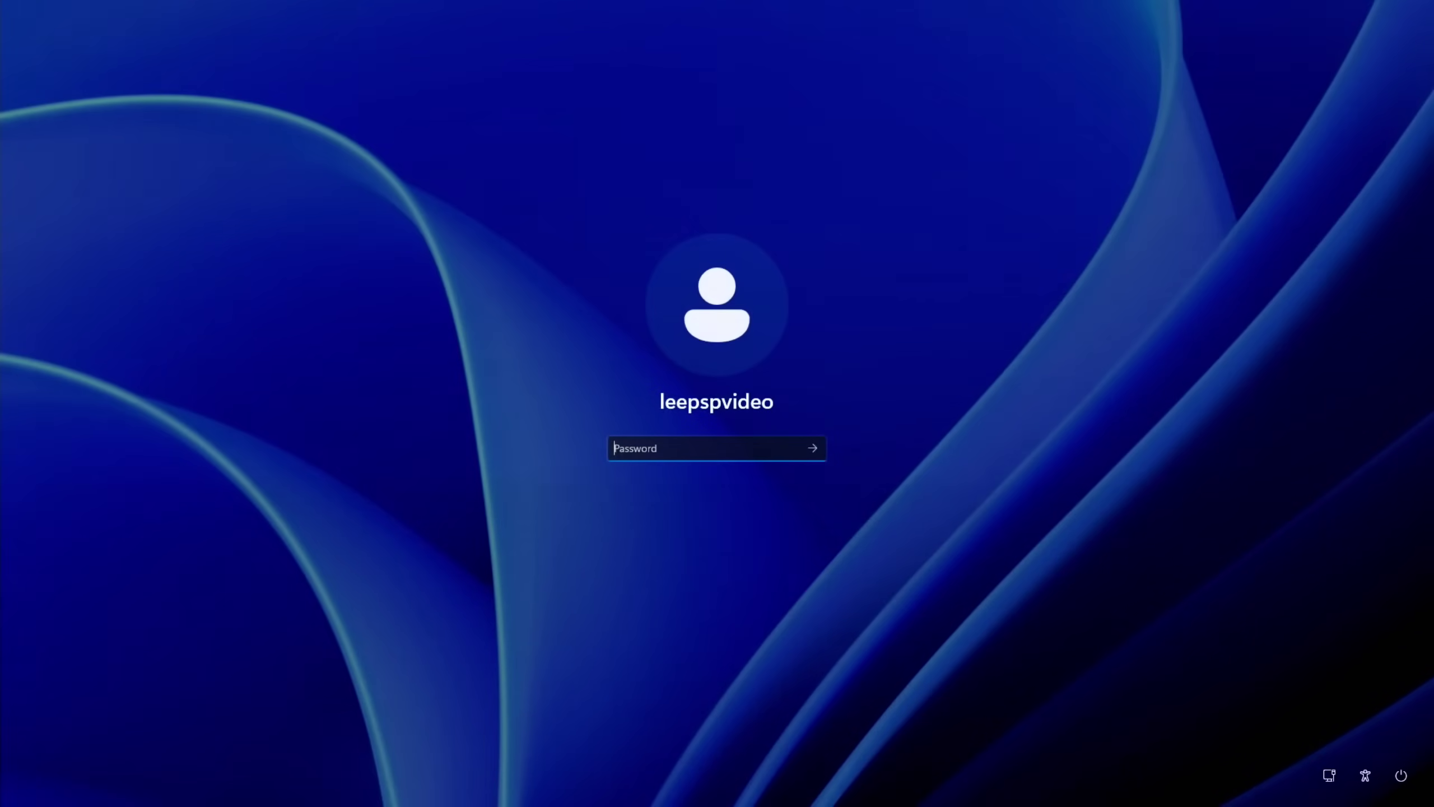
{"action": "type", "text": "****"}
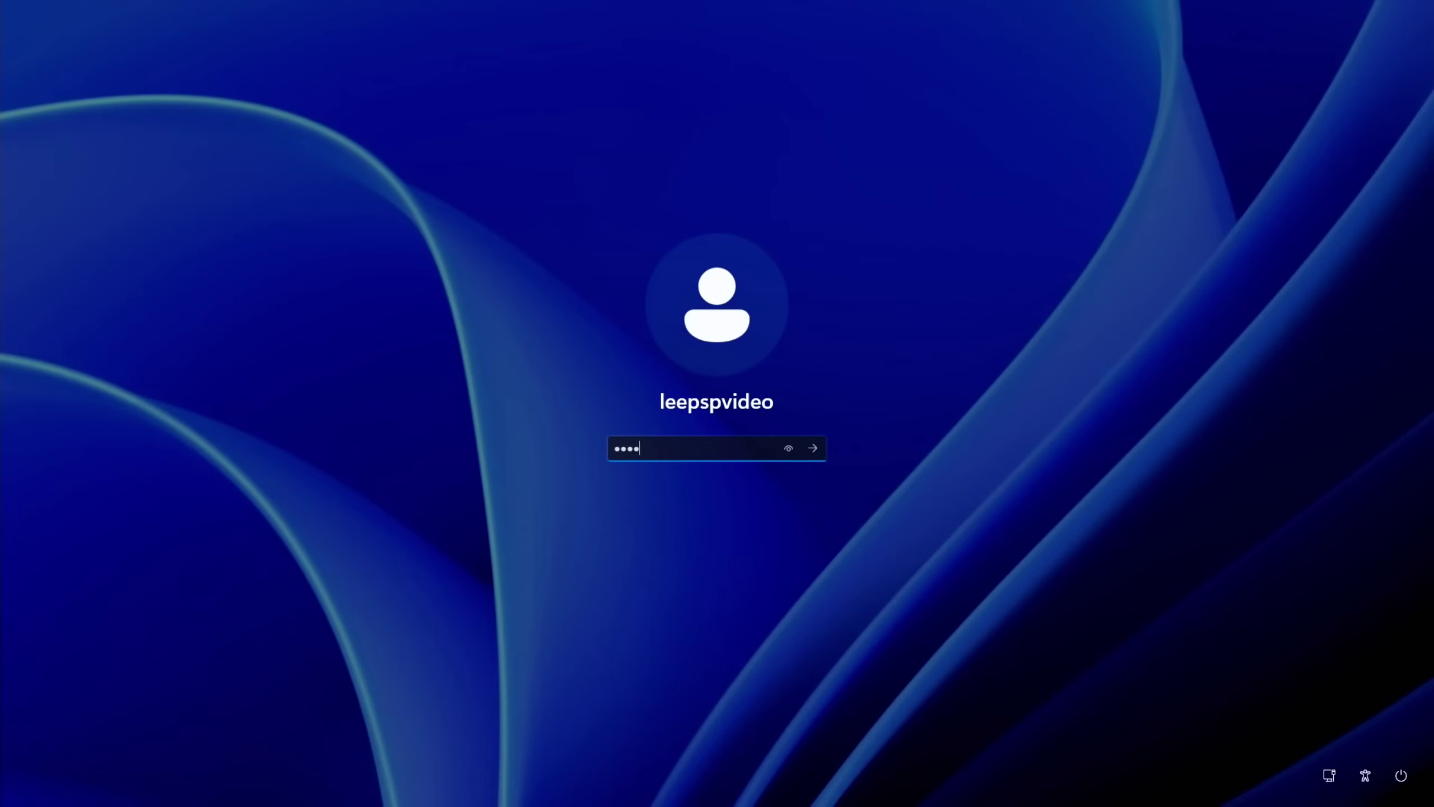
{"action": "key", "text": "Return"}
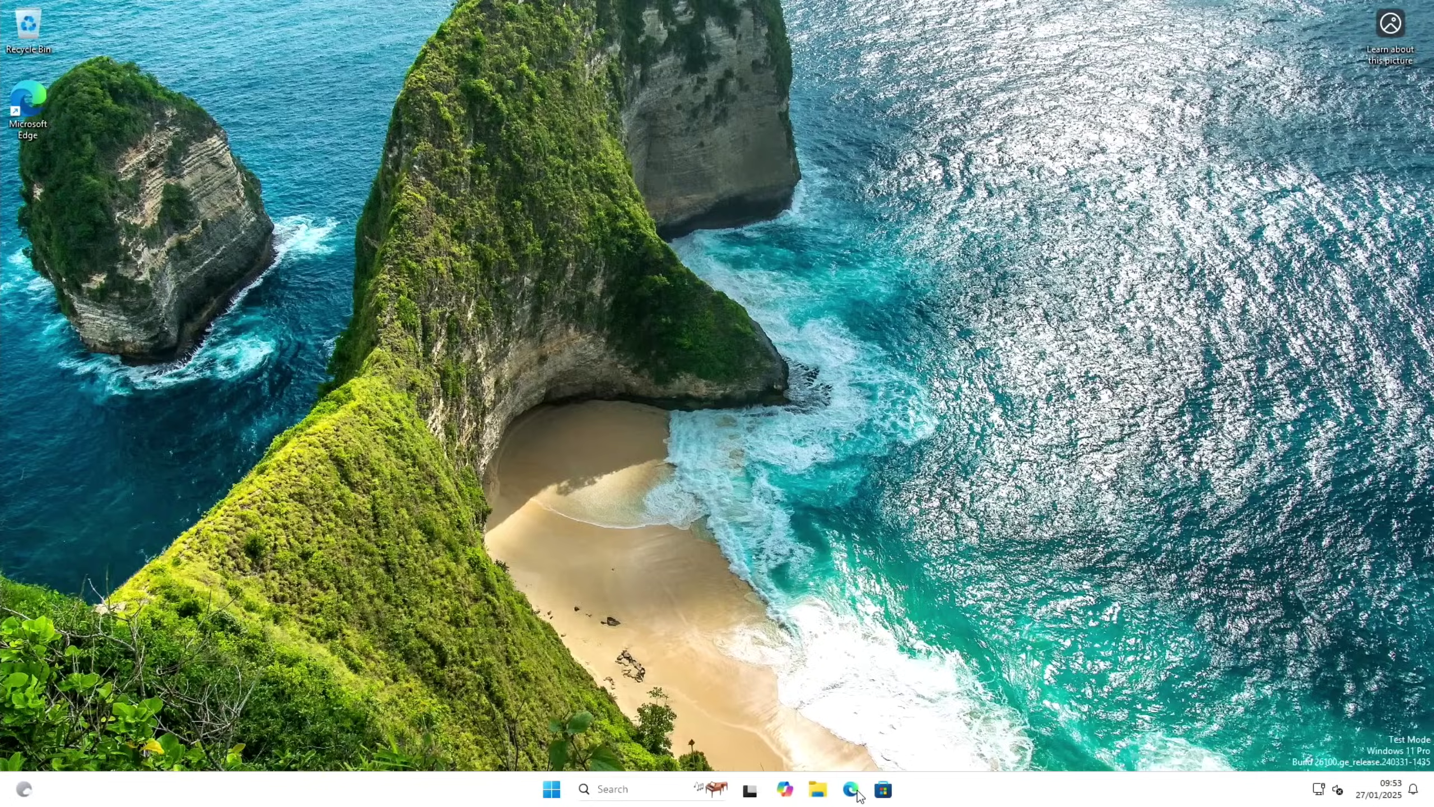
Search 'crystal diskmark' in Edge, start the CrystalDiskMark_V8.0.6.exe download, and minimise Edge
{"action": "left_click", "coordinate": [851, 790]}
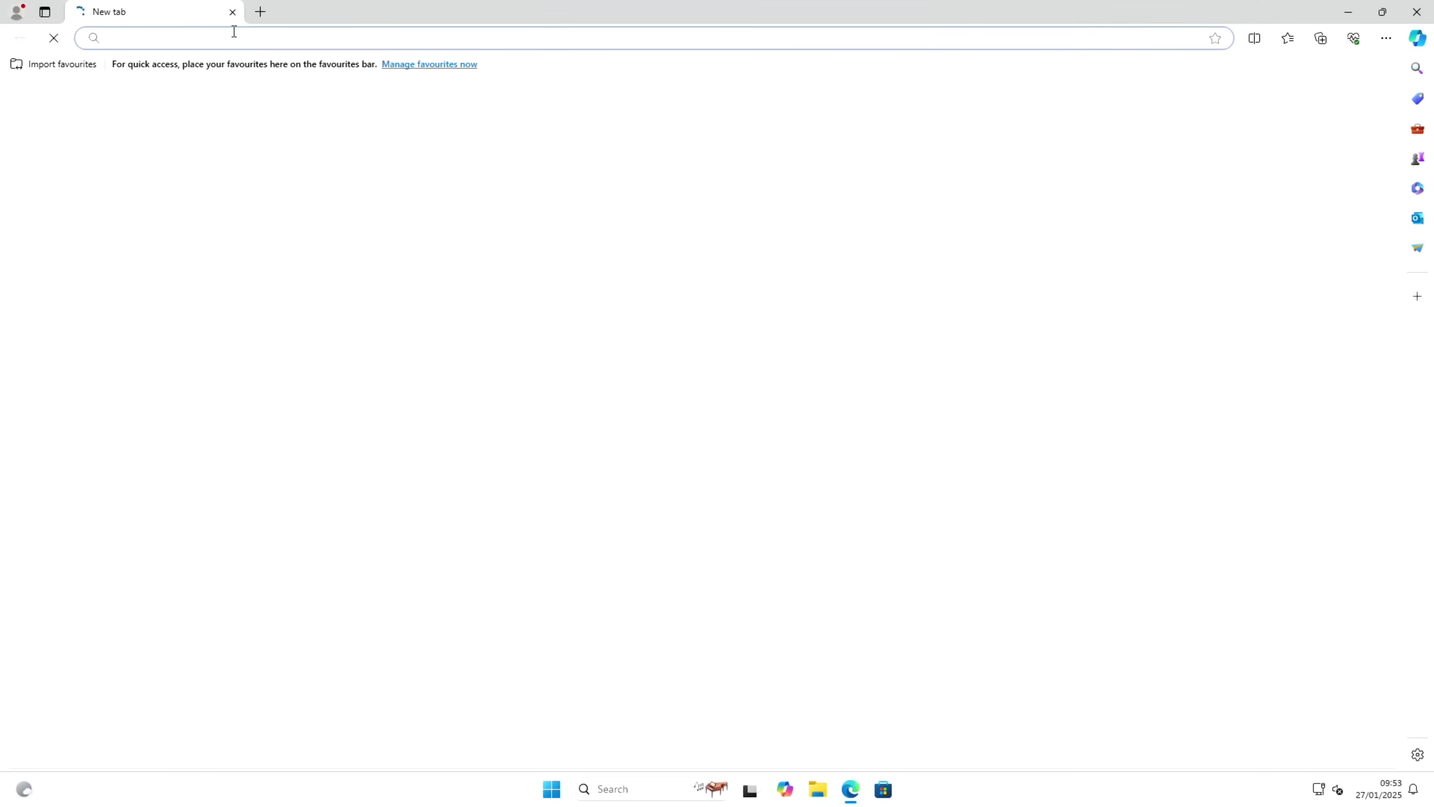
{"action": "type", "text": "cry"}
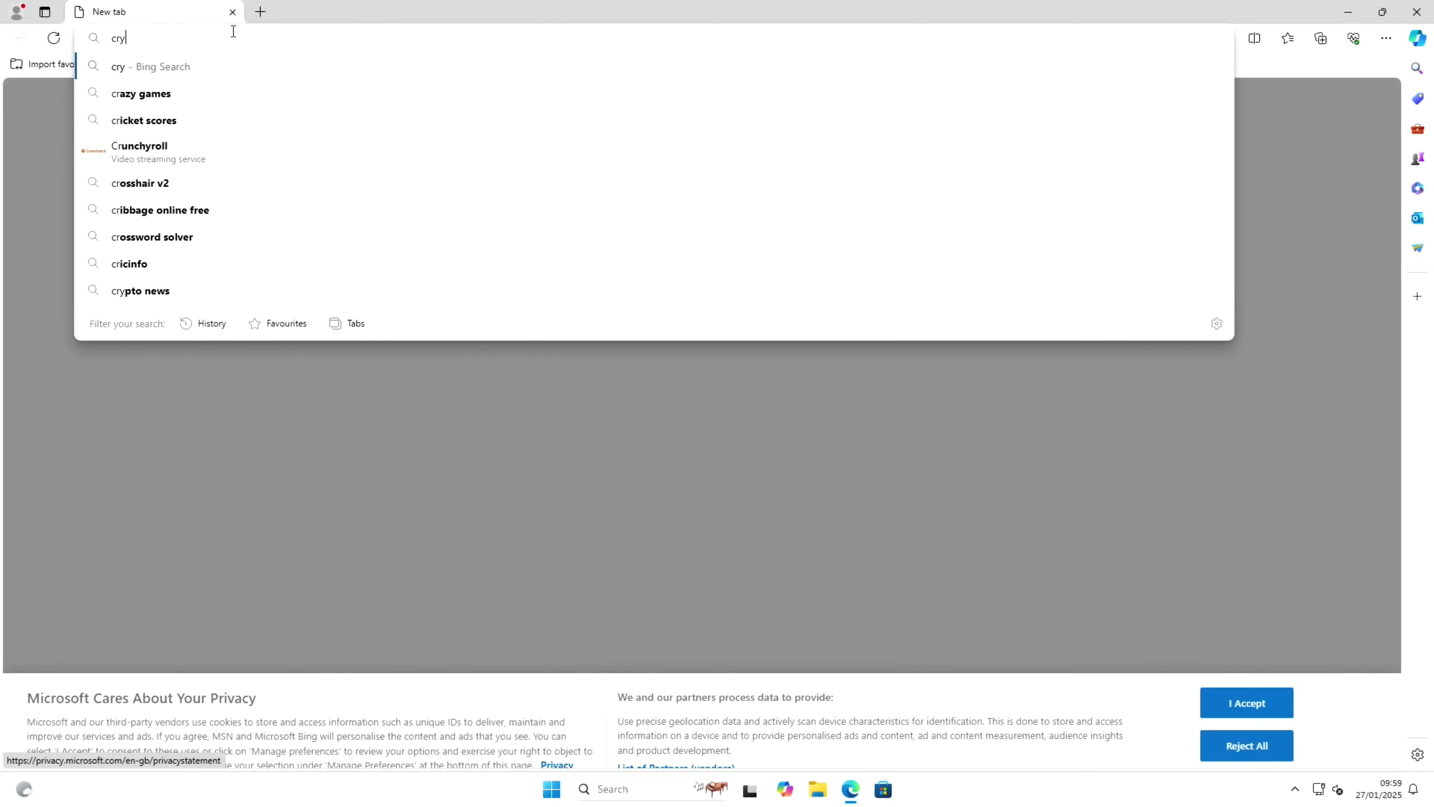
{"action": "type", "text": "stal diskmark"}
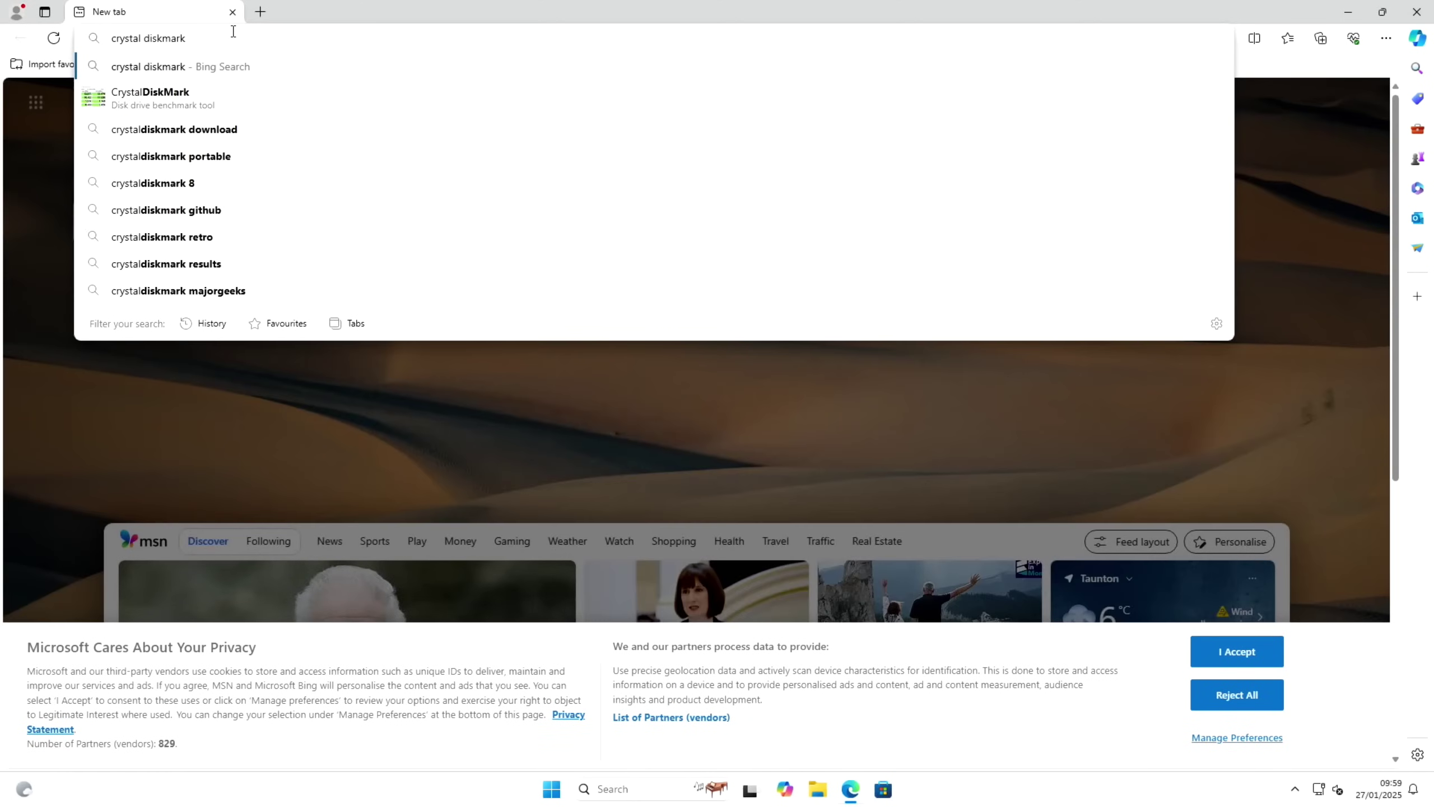
{"action": "key", "text": "Return"}
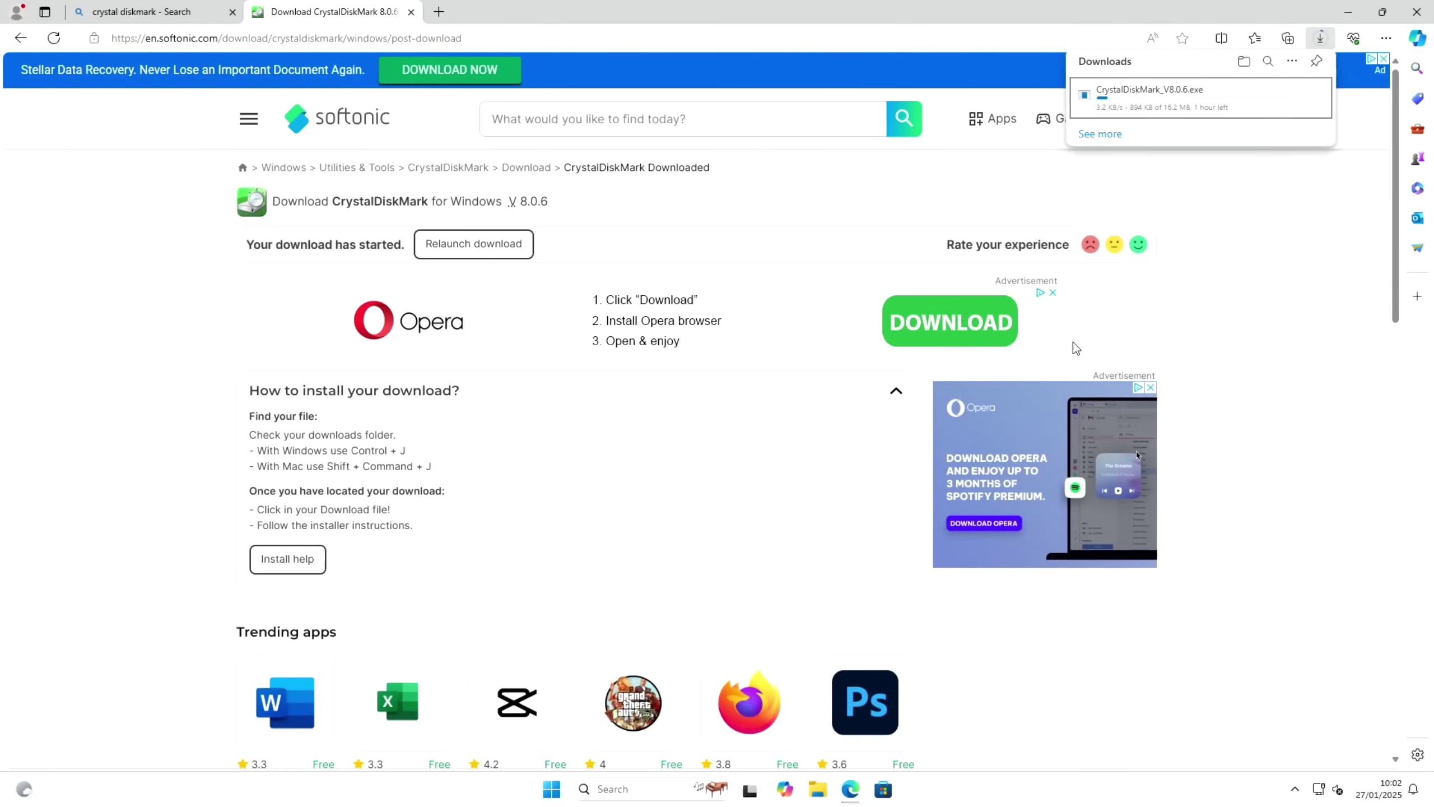
{"action": "left_click", "coordinate": [1349, 12]}
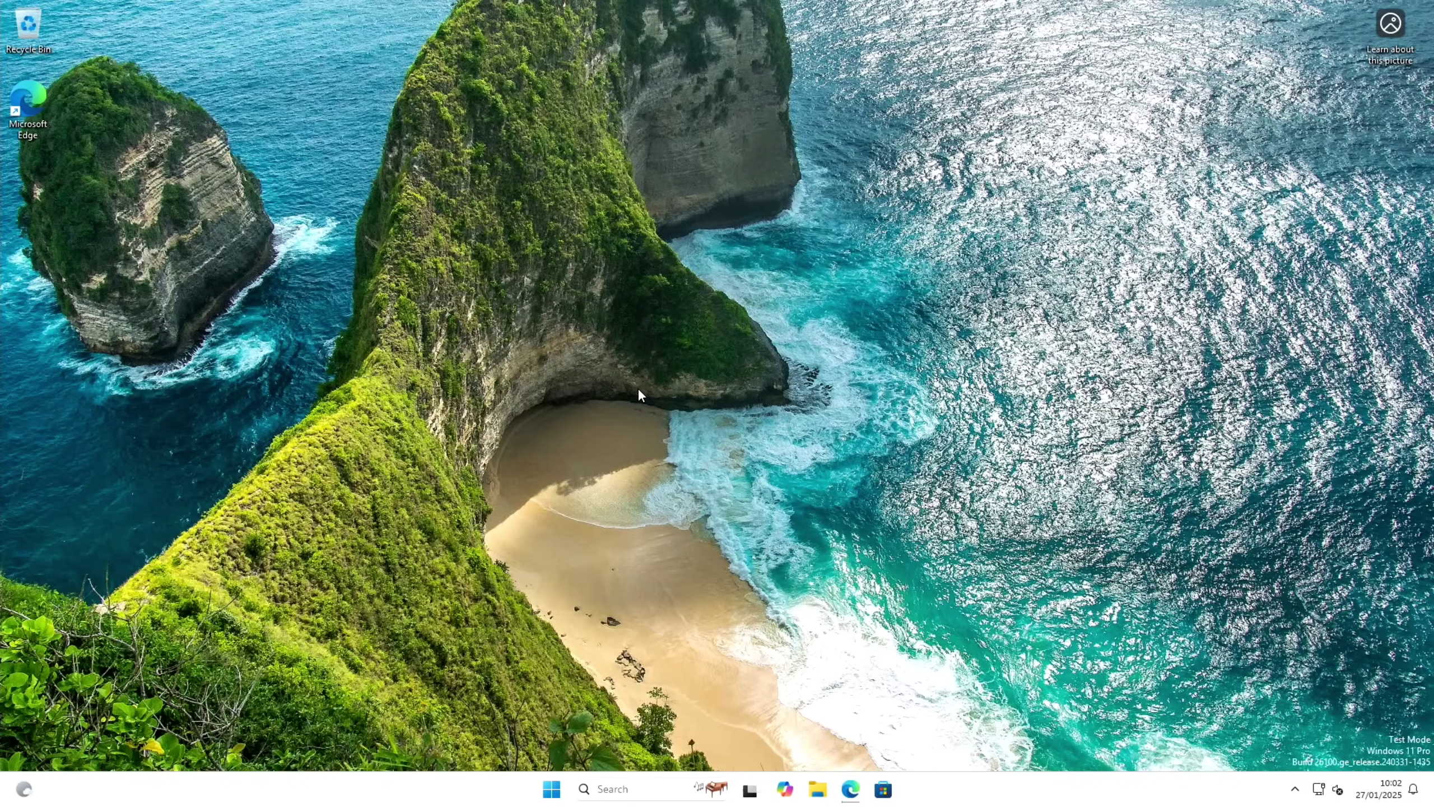
Search 'perform' and set Performance Options visual effects to Adjust for best performance
{"action": "key", "text": "super"}
{"action": "type", "text": "per"}
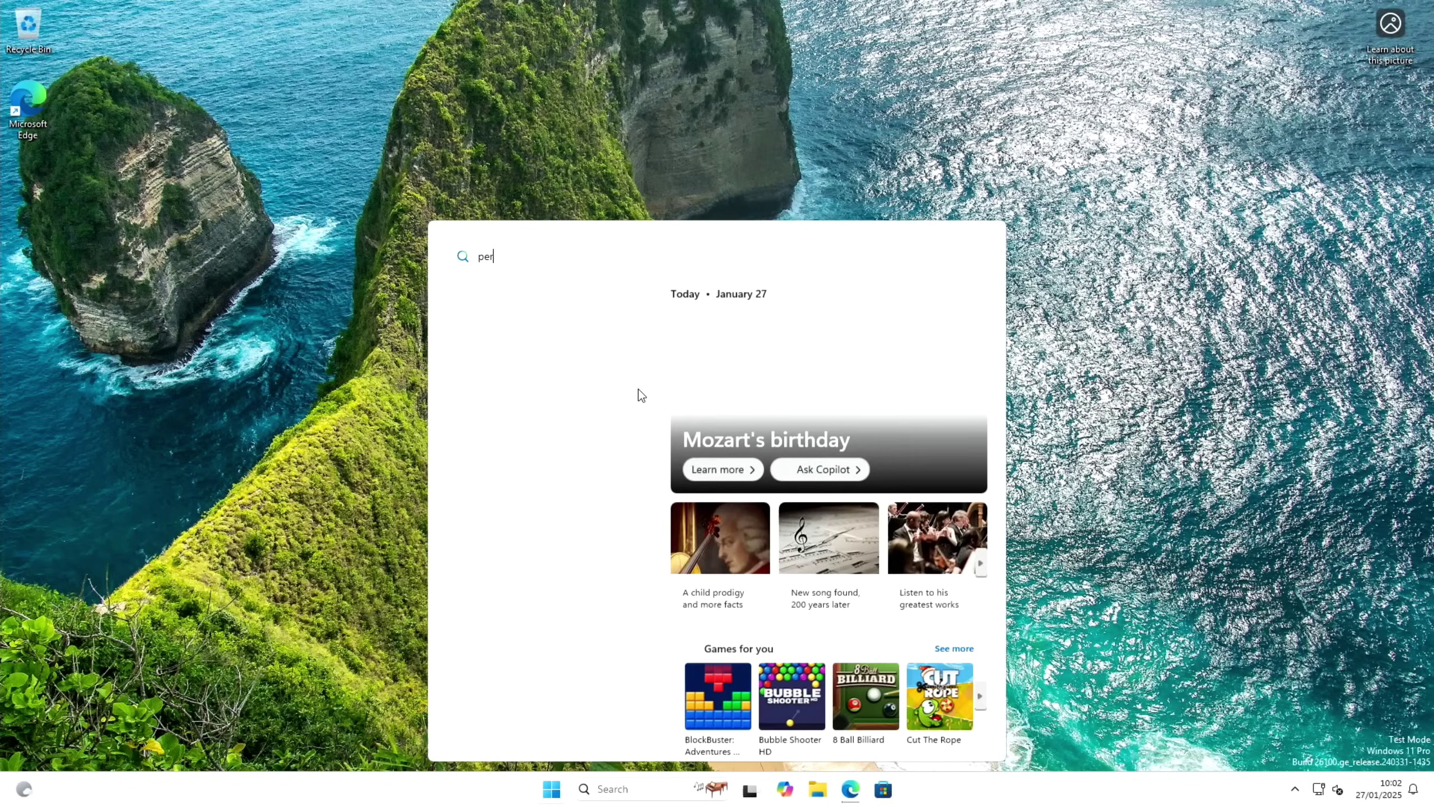
{"action": "type", "text": "form"}
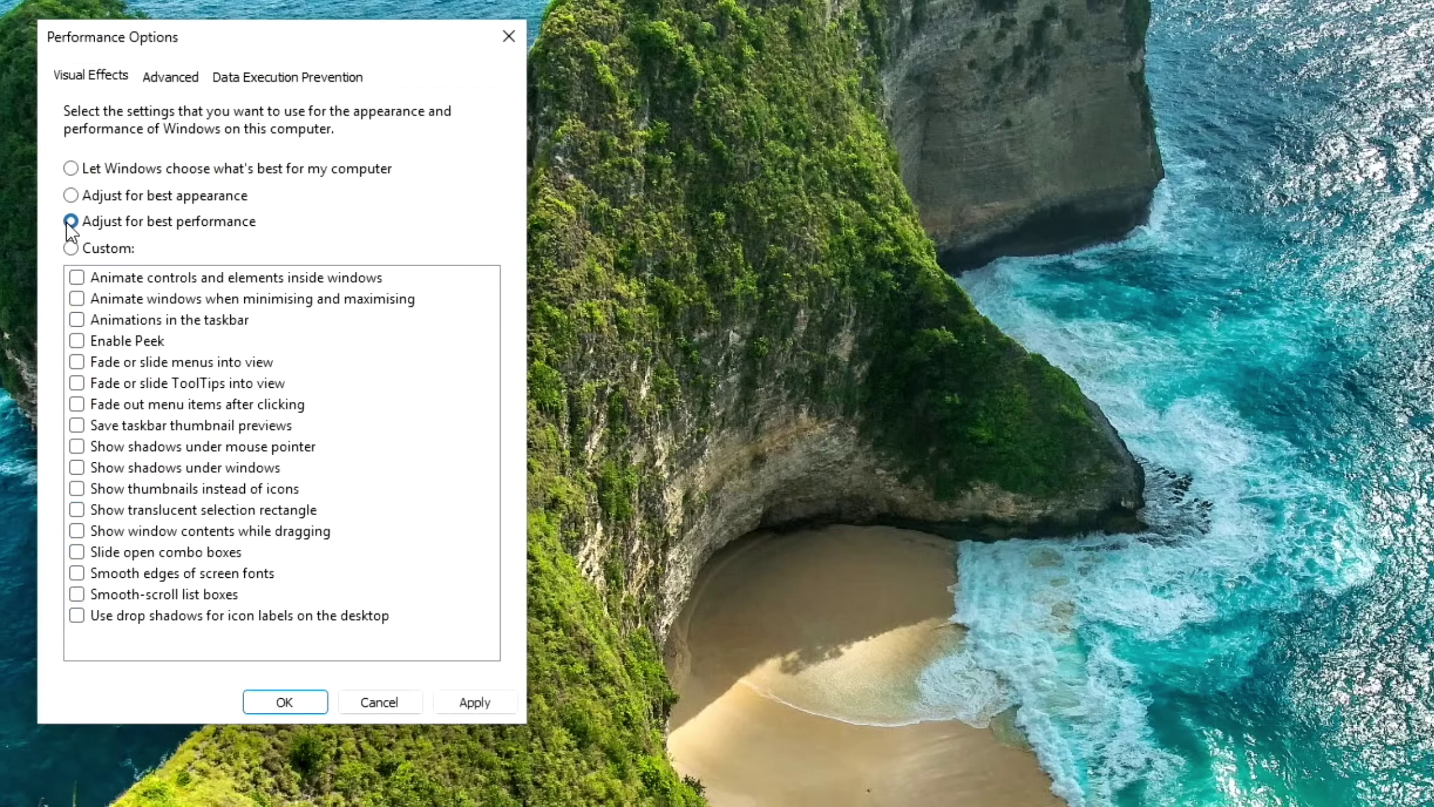
{"action": "left_click", "coordinate": [448, 703]}
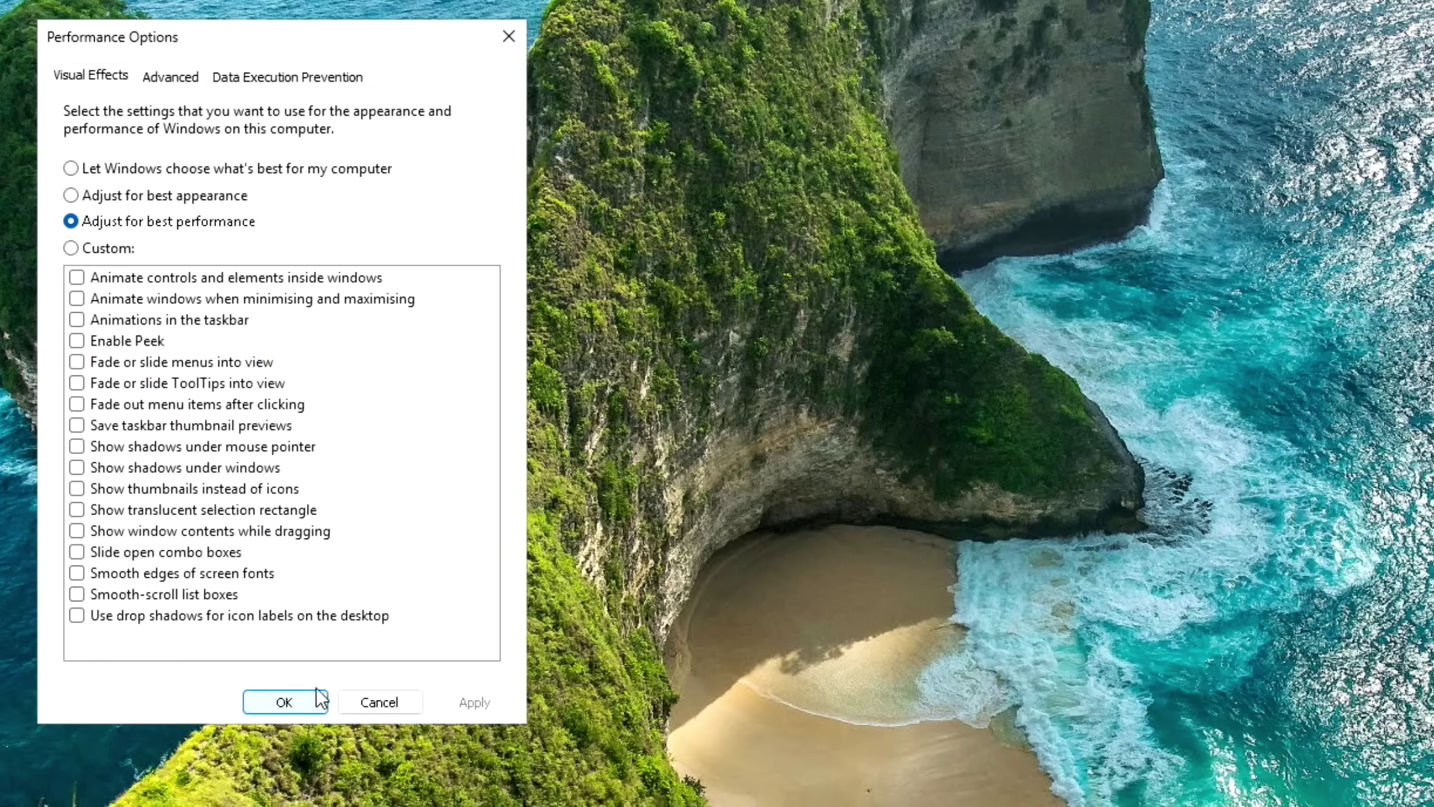
{"action": "left_click", "coordinate": [285, 702]}
{"action": "key", "text": "super"}
{"action": "key", "text": "Escape"}
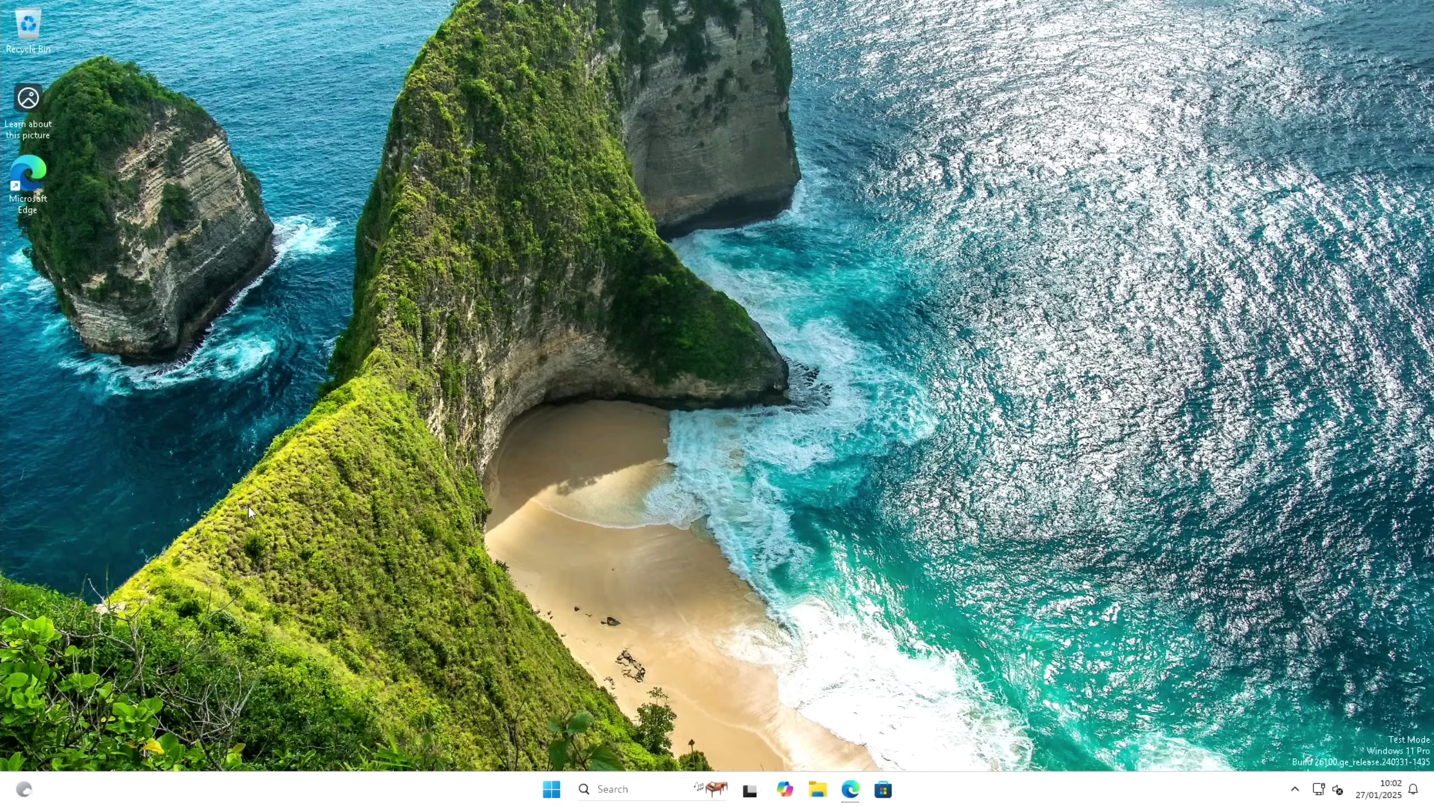
{"action": "key", "text": "super"}
{"action": "key", "text": "Escape"}
Open File Explorer briefly, snap and maximise it, then close it
{"action": "left_click", "coordinate": [817, 789]}
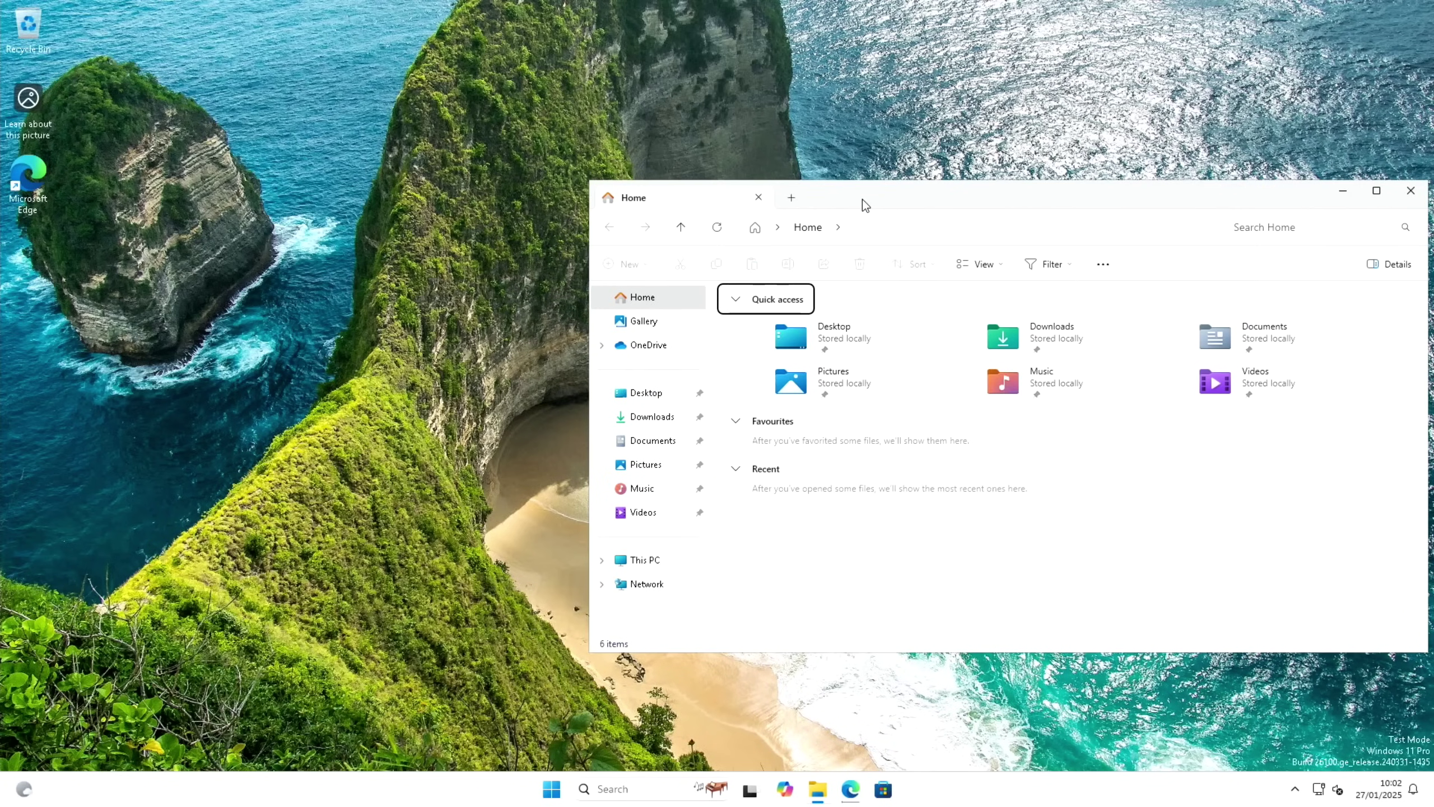
{"action": "left_click_drag", "start_coordinate": [864, 209], "coordinate": [1, 170]}
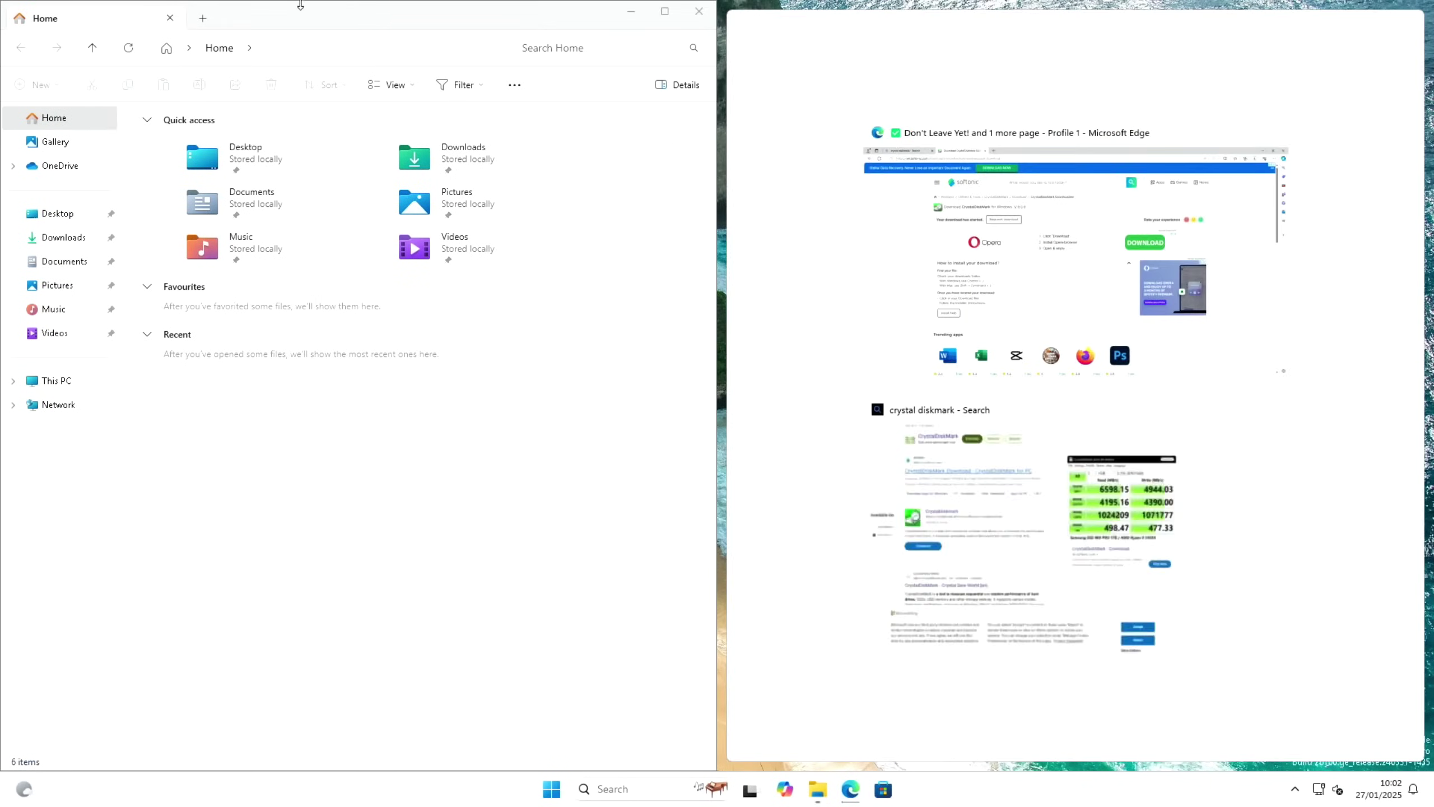
{"action": "key", "text": "Escape"}
{"action": "left_click_drag", "start_coordinate": [497, 14], "coordinate": [1425, 309]}
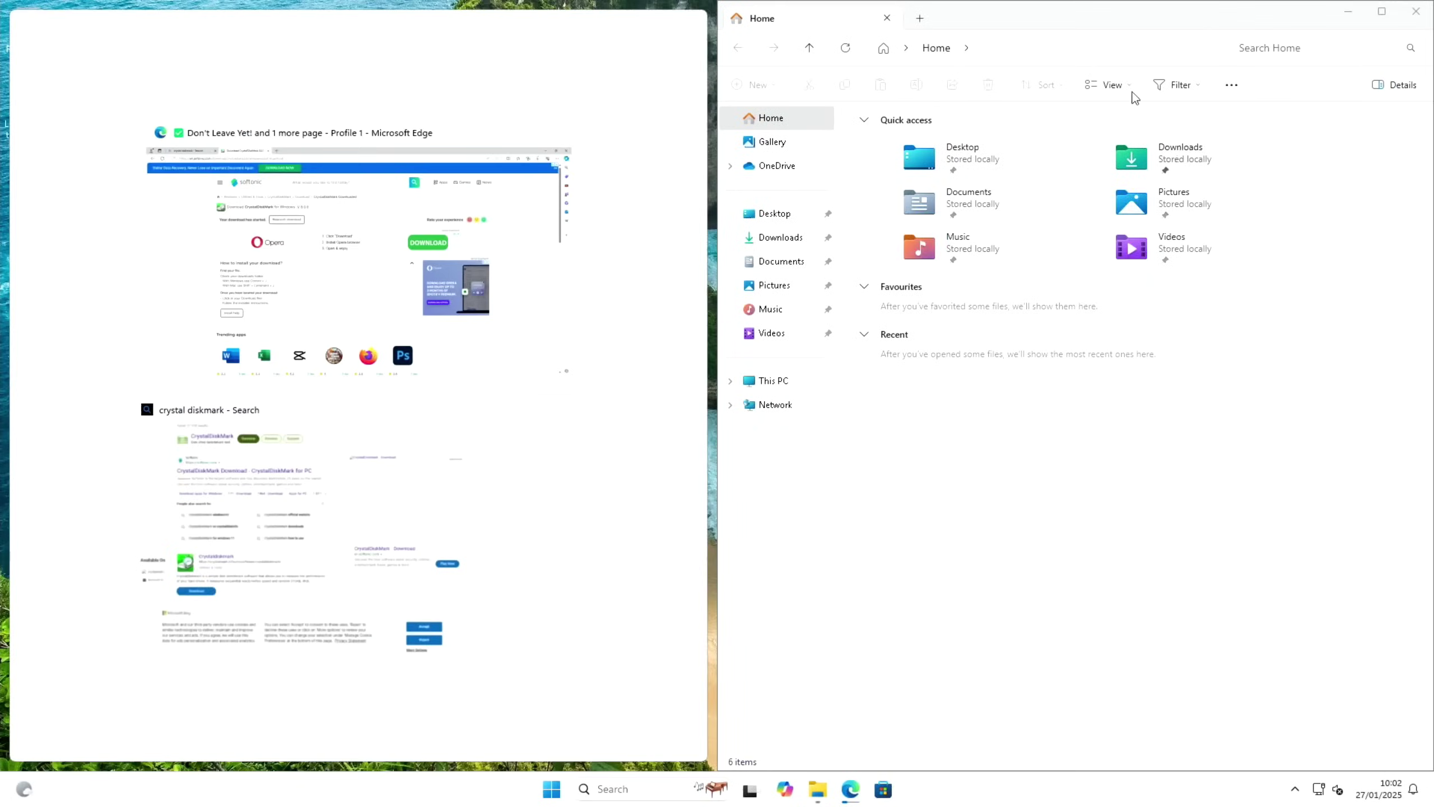
{"action": "left_click_drag", "start_coordinate": [1053, 18], "coordinate": [679, 6]}
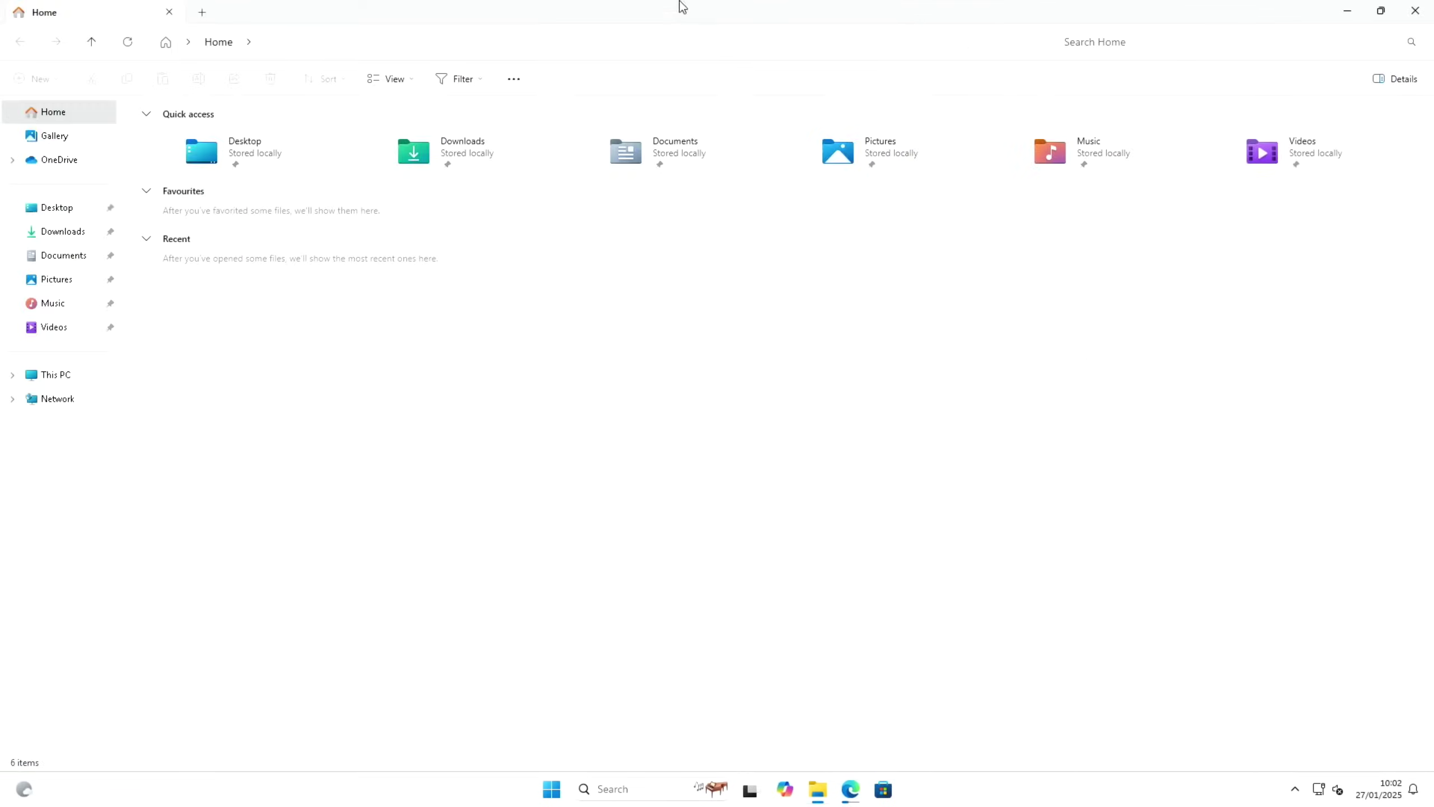
{"action": "left_click", "coordinate": [1416, 10]}
Search 'about' and view the Raspberry Pi 5's About your PC specifications
{"action": "key", "text": "super"}
{"action": "type", "text": "a"}
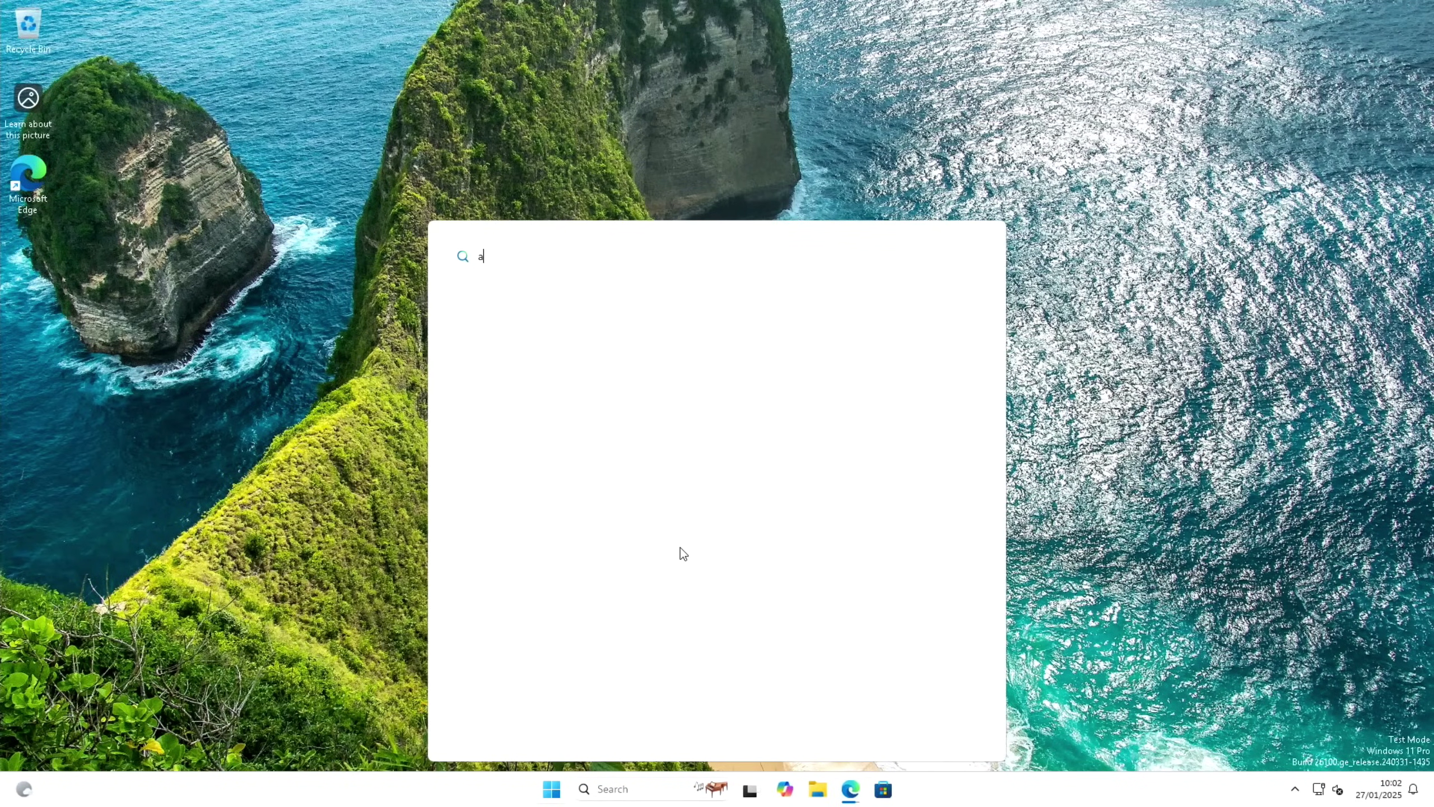
{"action": "type", "text": "bout"}
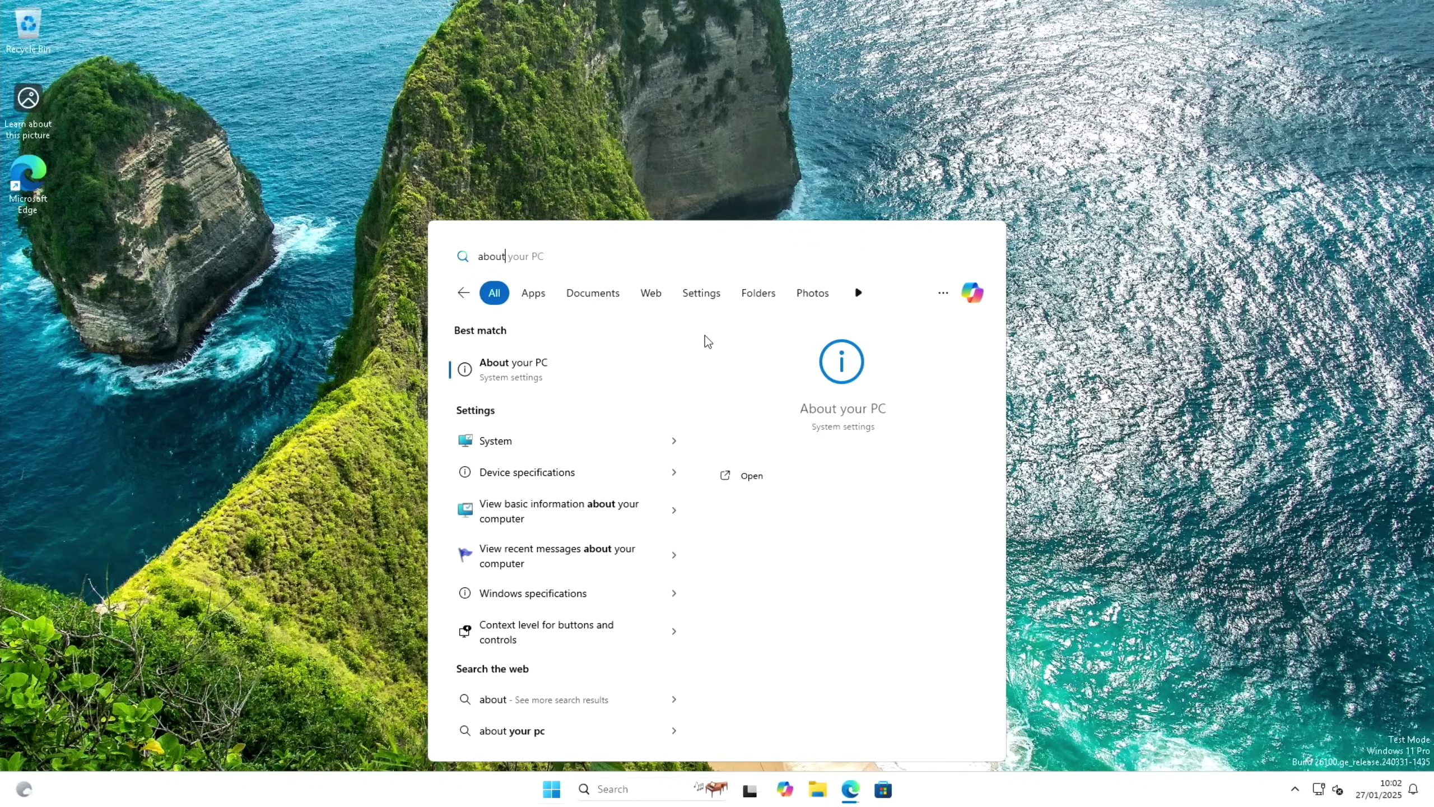
{"action": "left_click", "coordinate": [533, 374]}
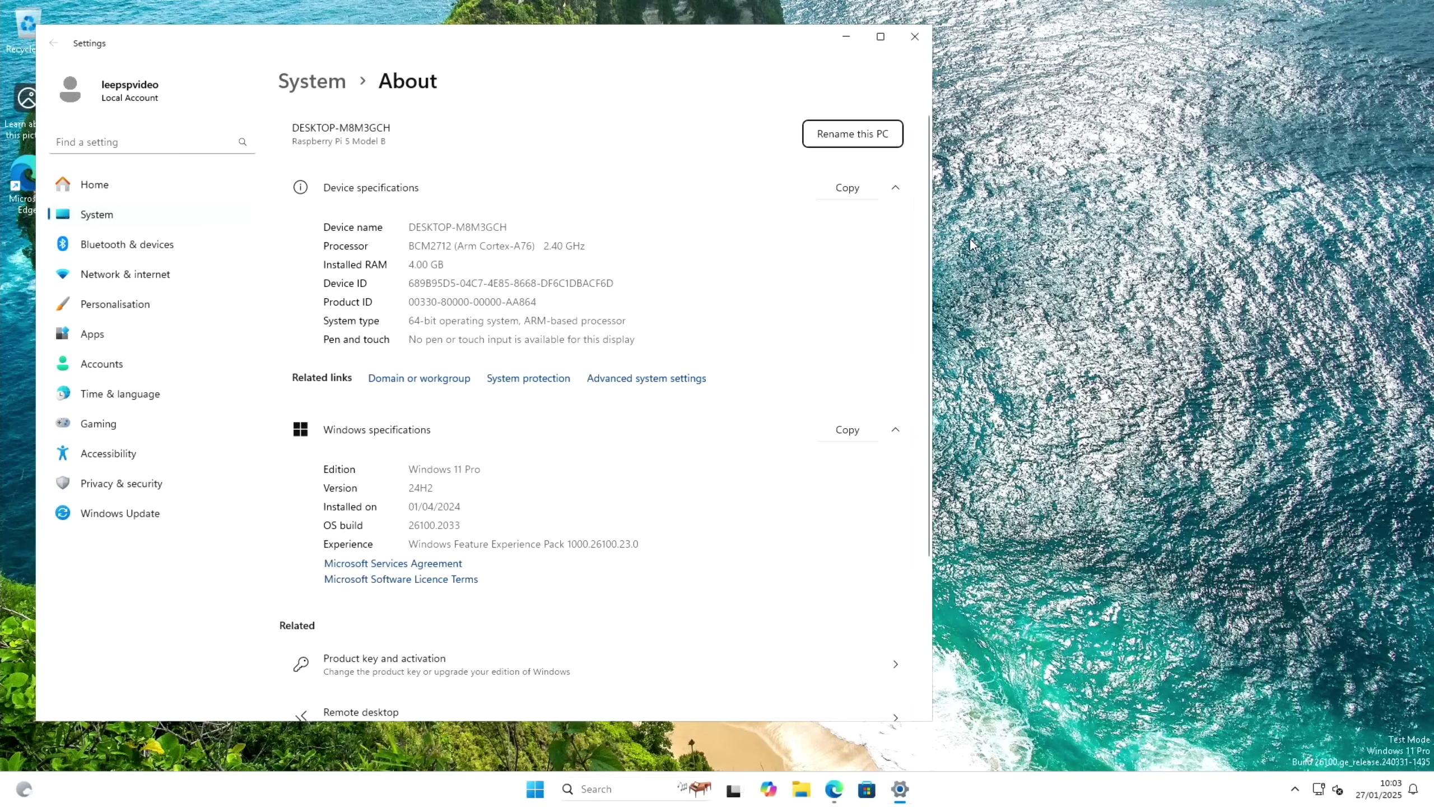
Launch Task Manager from Ctrl+Alt+Del and view CPU performance beside Settings
{"action": "key", "text": "ctrl+alt+Delete"}
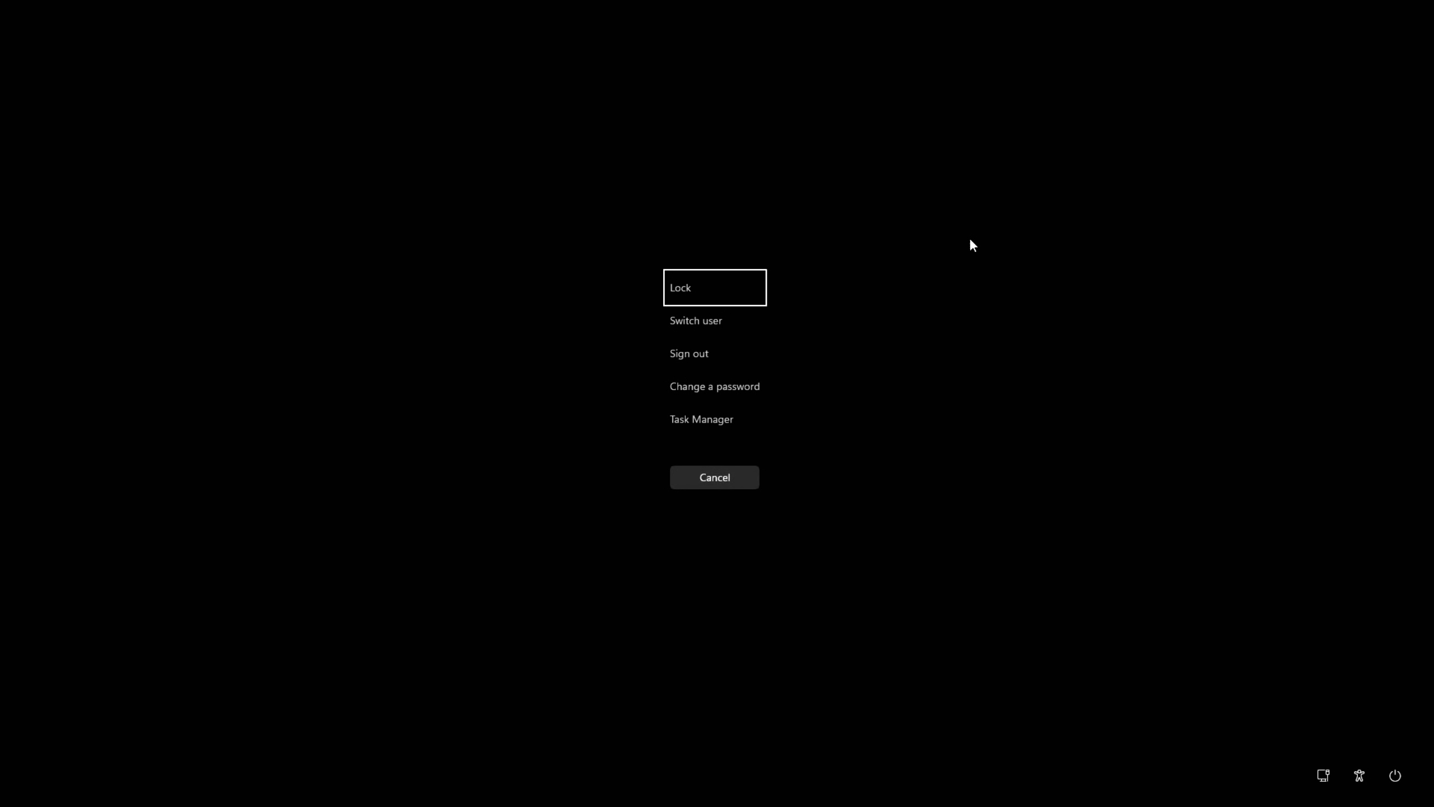
{"action": "key", "text": "Escape"}
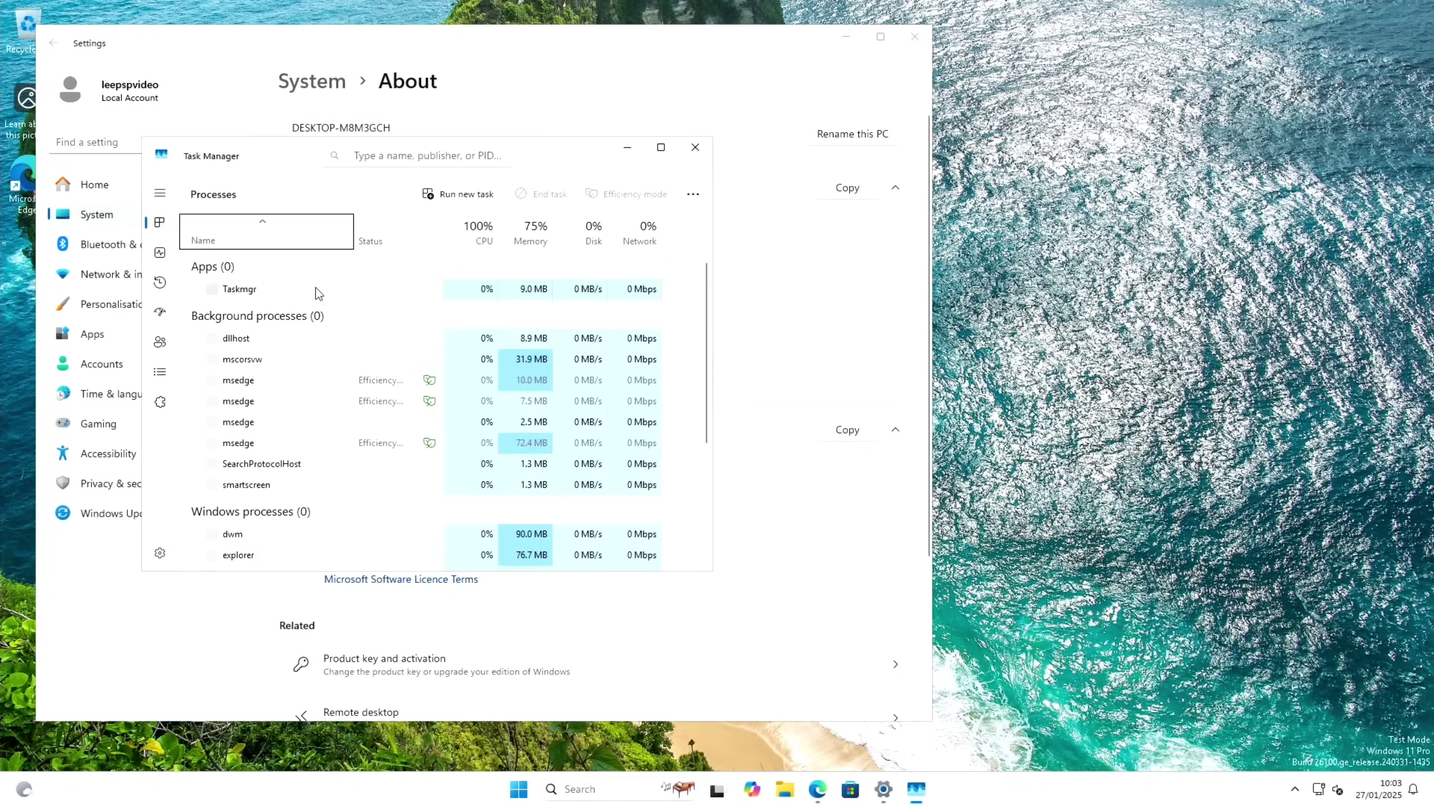
{"action": "left_click", "coordinate": [160, 252]}
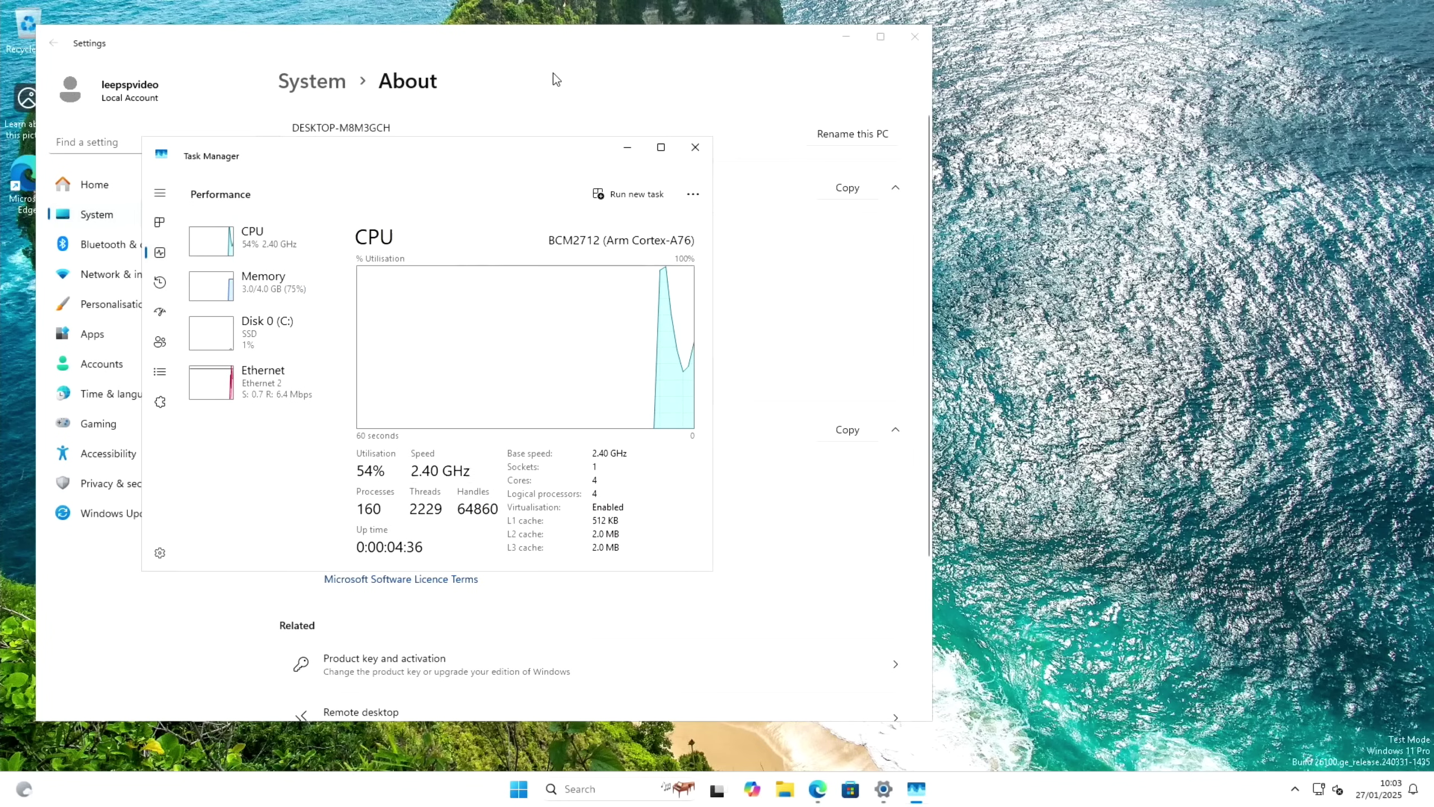
{"action": "left_click", "coordinate": [558, 43]}
{"action": "left_click_drag", "start_coordinate": [558, 43], "coordinate": [1021, 124]}
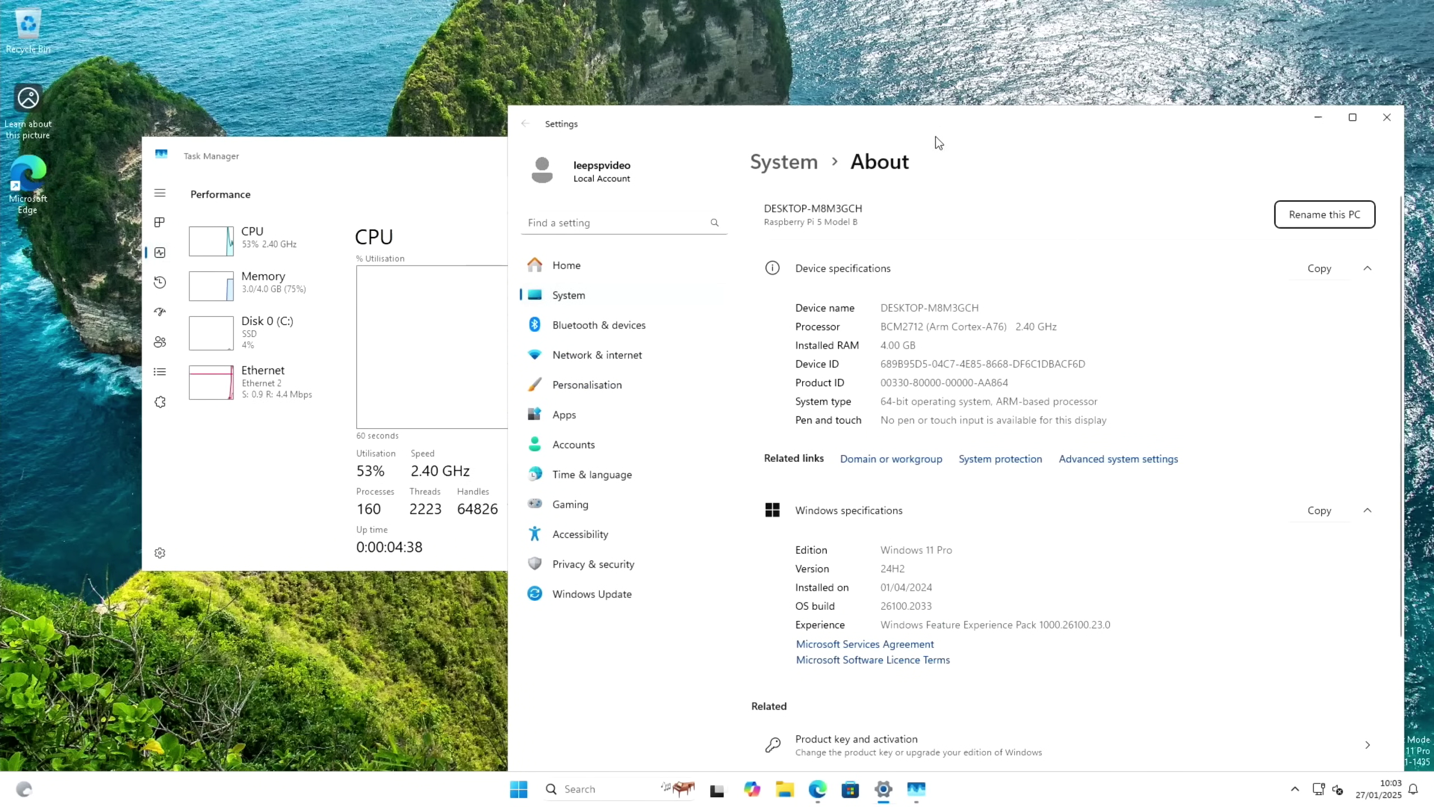
{"action": "left_click", "coordinate": [442, 181]}
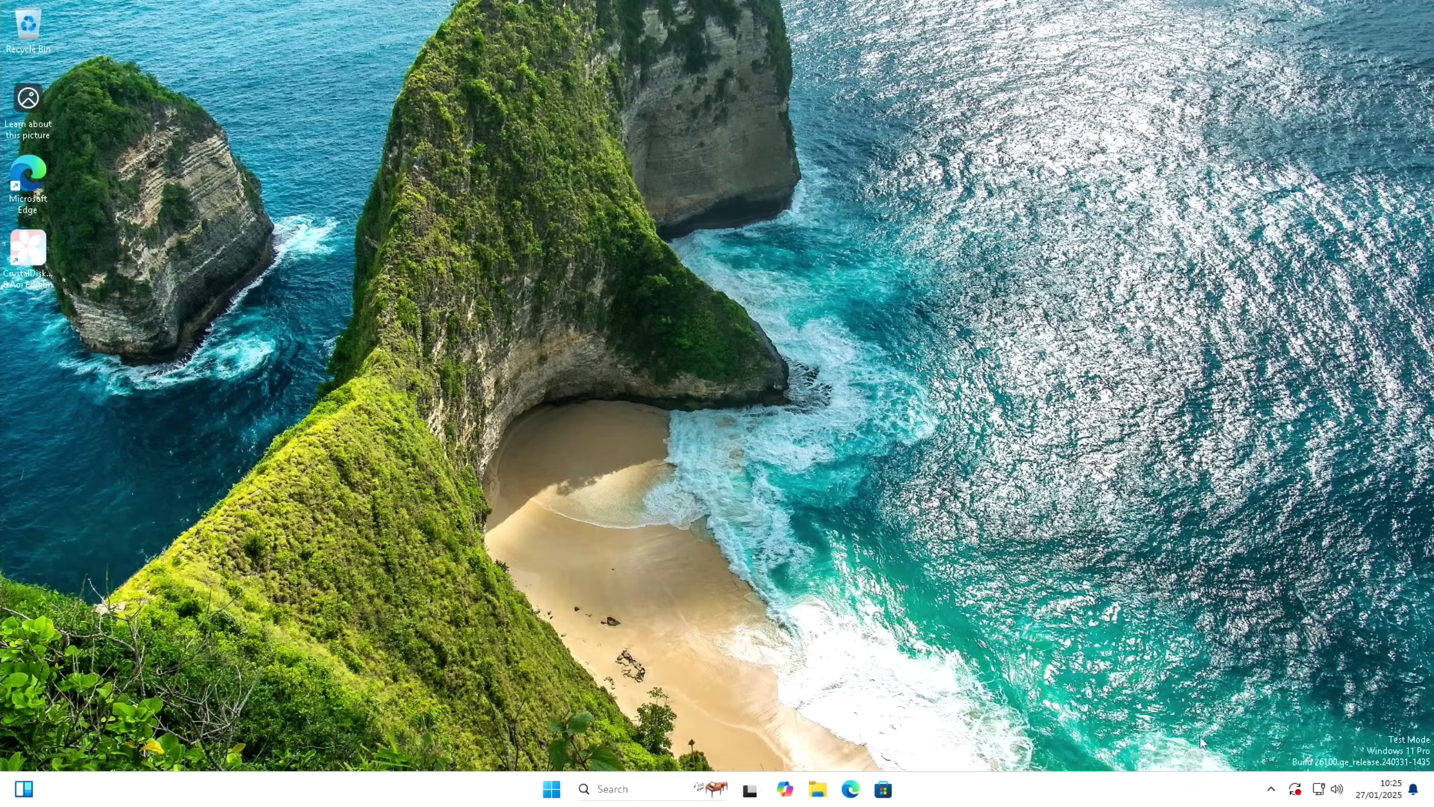
Turn off Edge, OneDrive and Windows Security notification icon in Startup Apps, then close Settings
{"action": "key", "text": "super"}
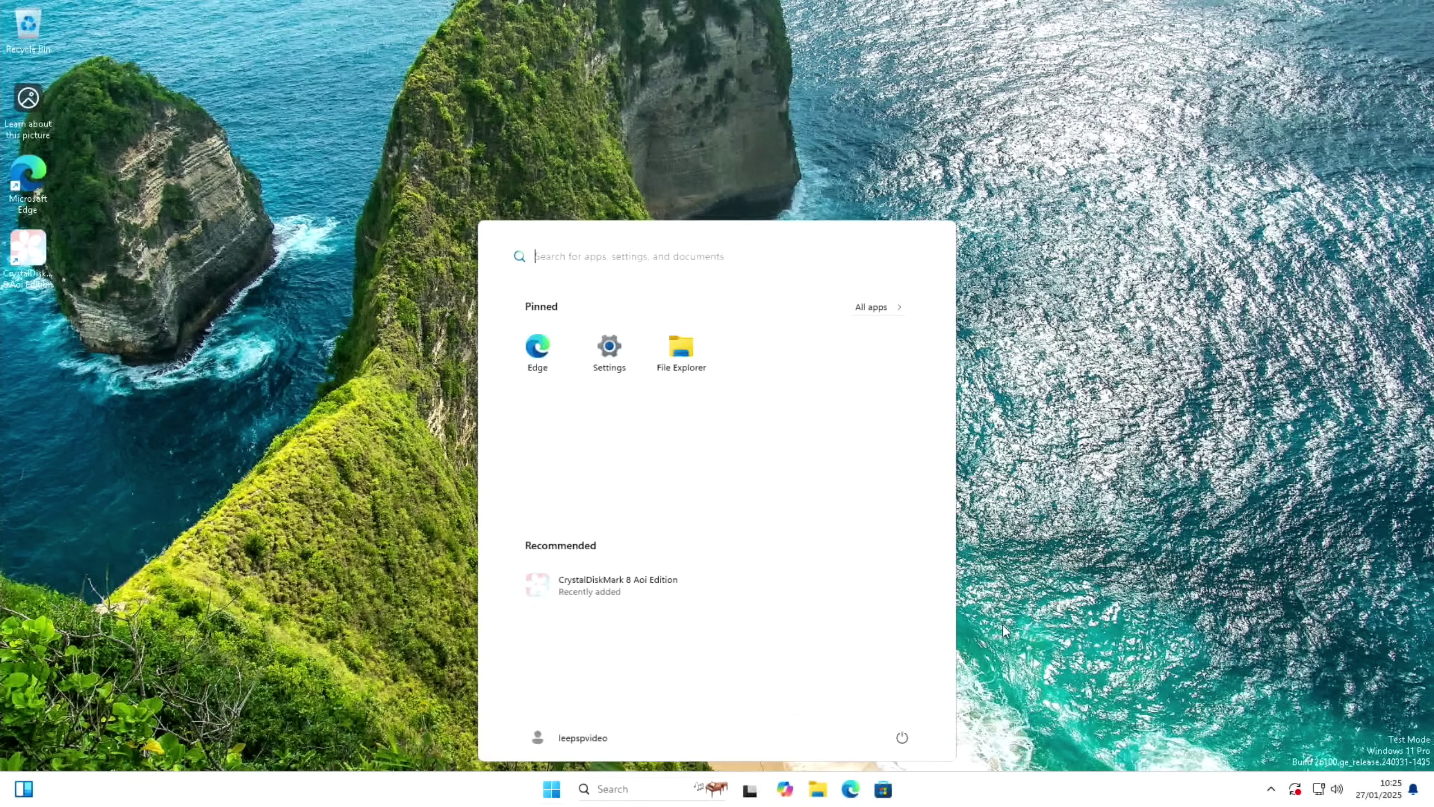
{"action": "type", "text": "STARTUP"}
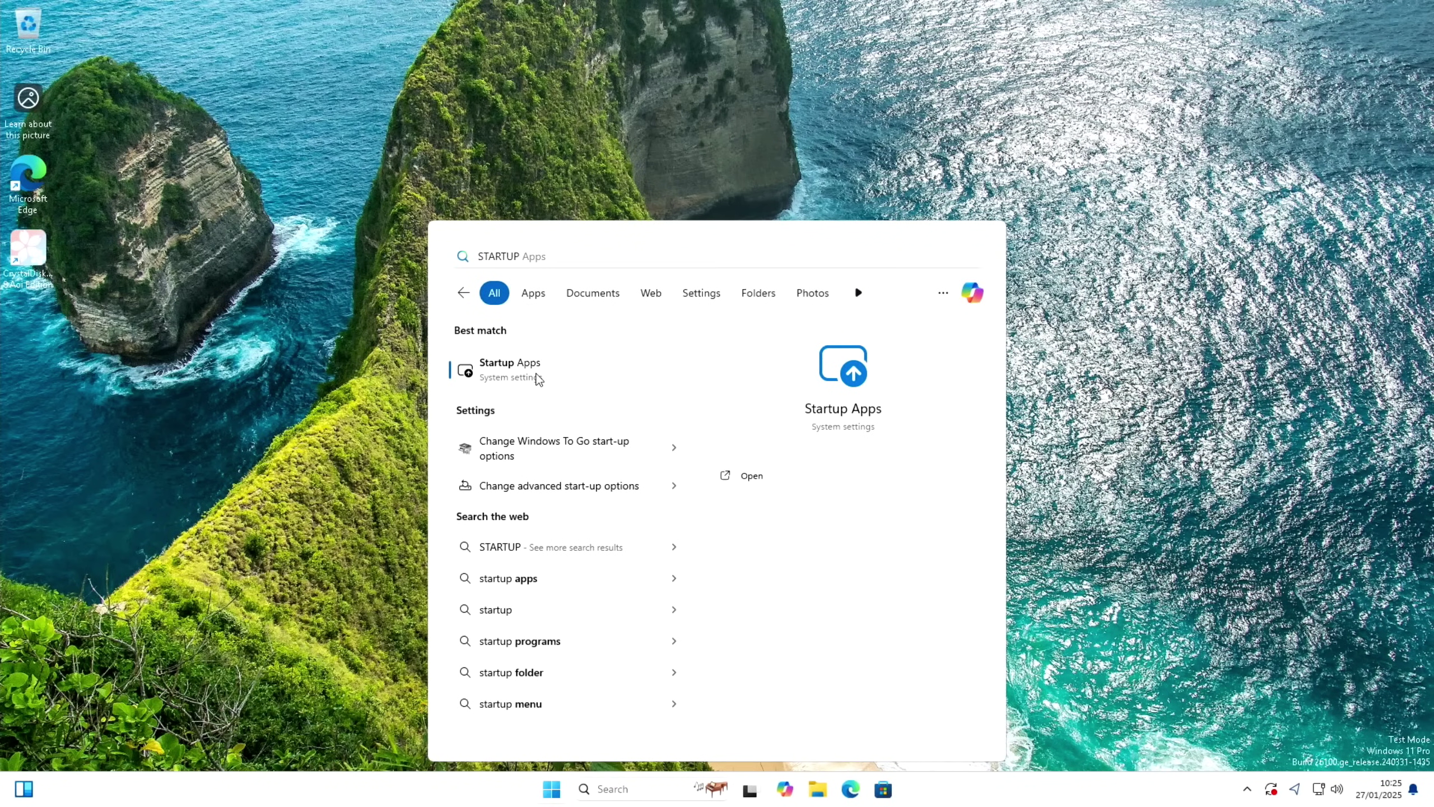
{"action": "left_click", "coordinate": [539, 379]}
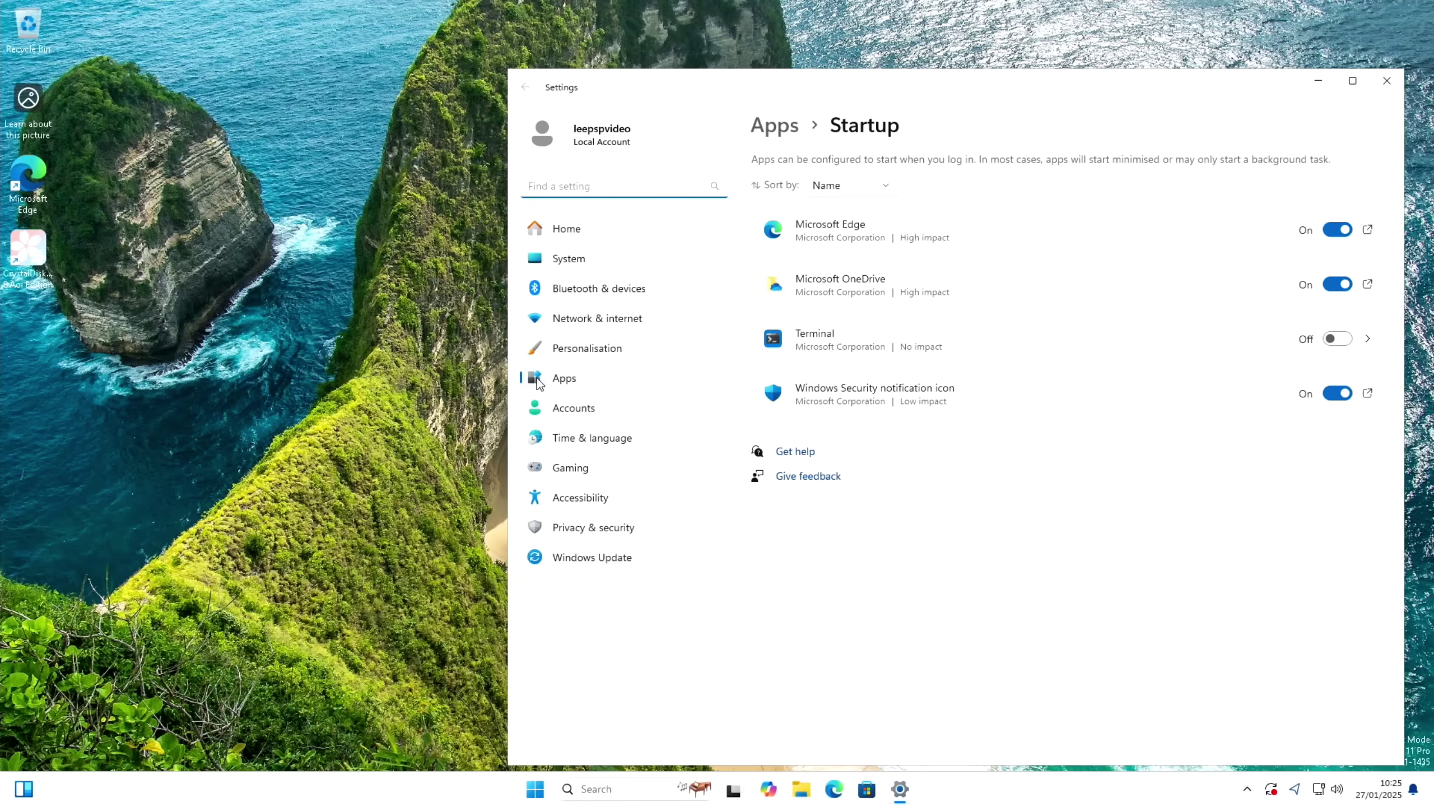
{"action": "left_click", "coordinate": [1332, 231]}
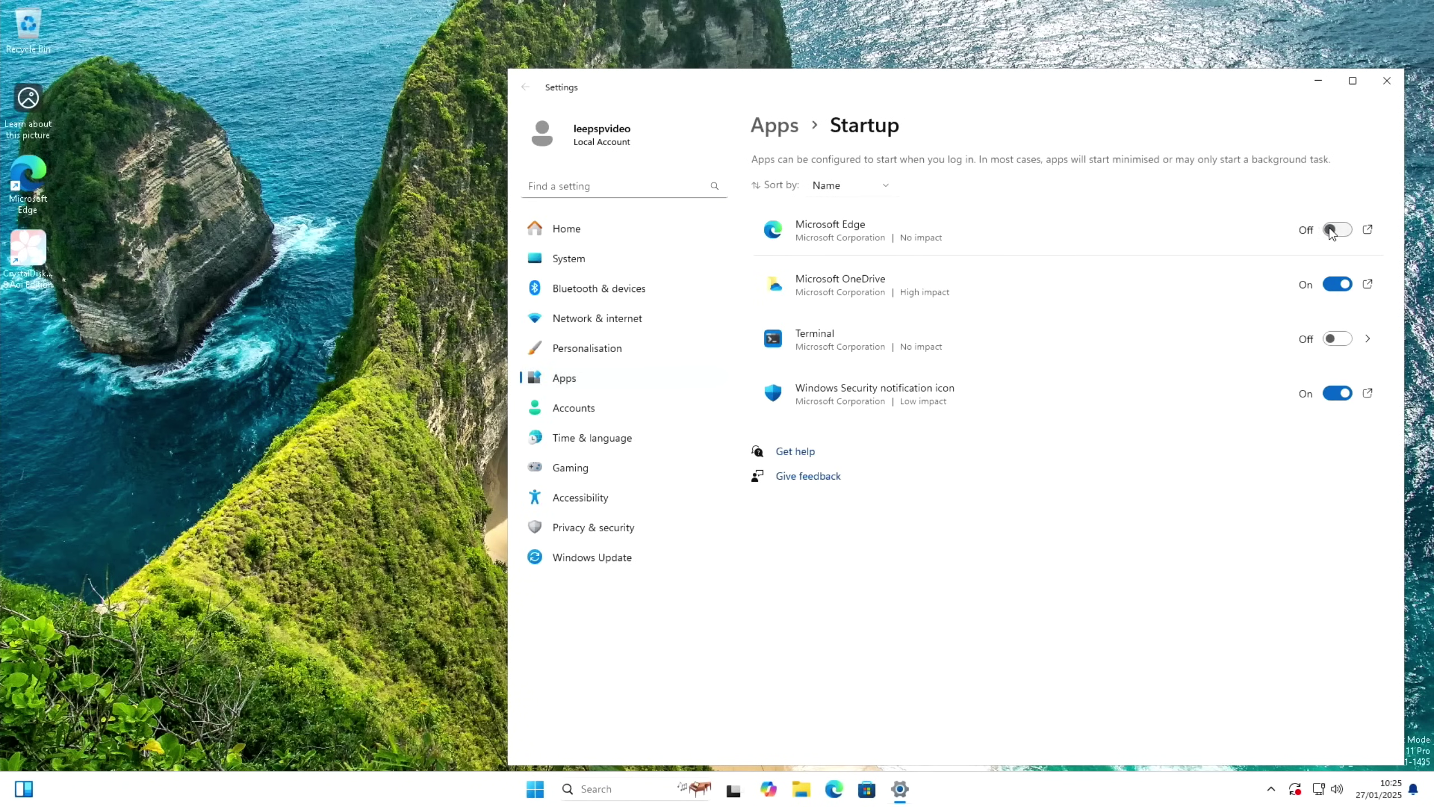
{"action": "left_click", "coordinate": [1330, 285]}
{"action": "left_click", "coordinate": [1330, 396]}
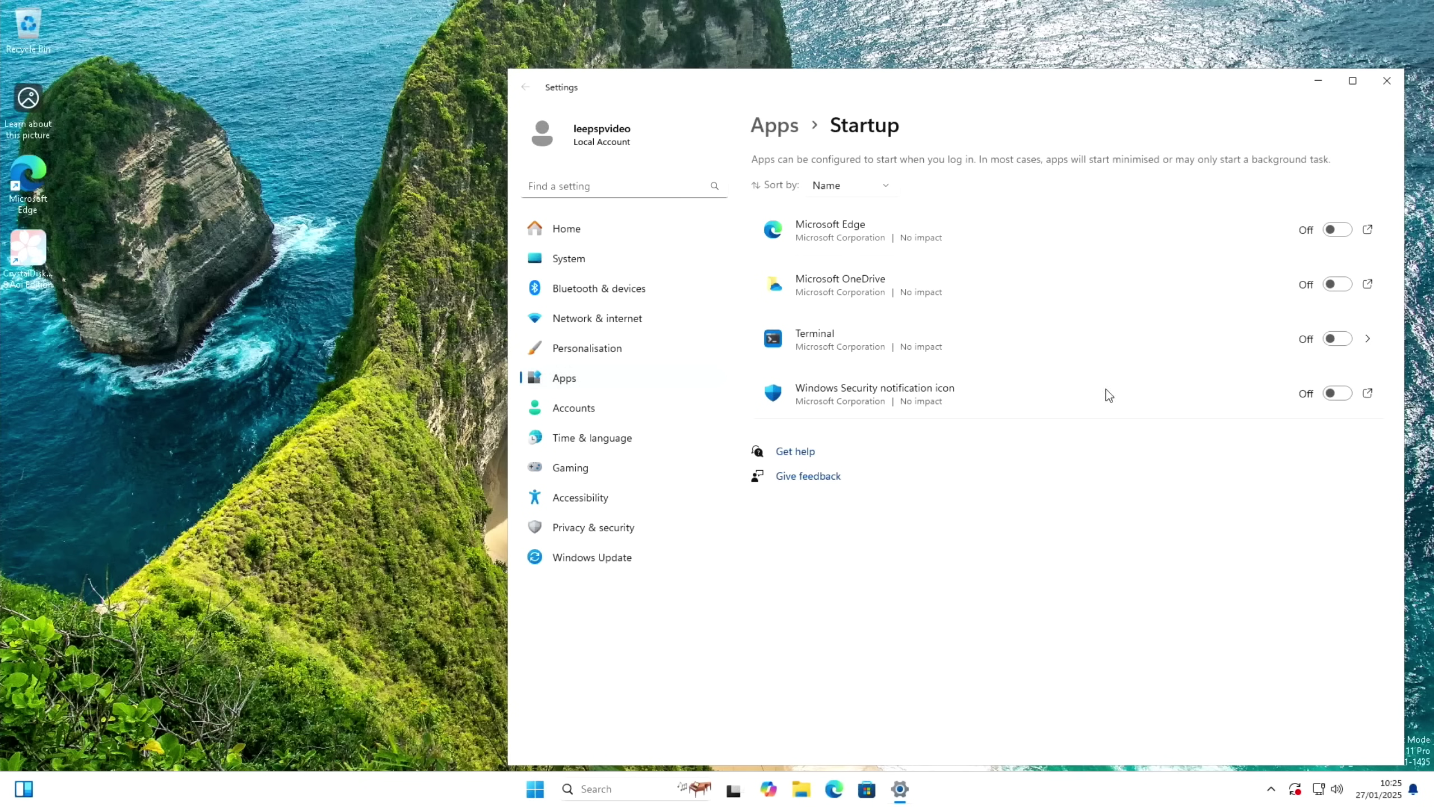
{"action": "key", "text": "alt+F4"}
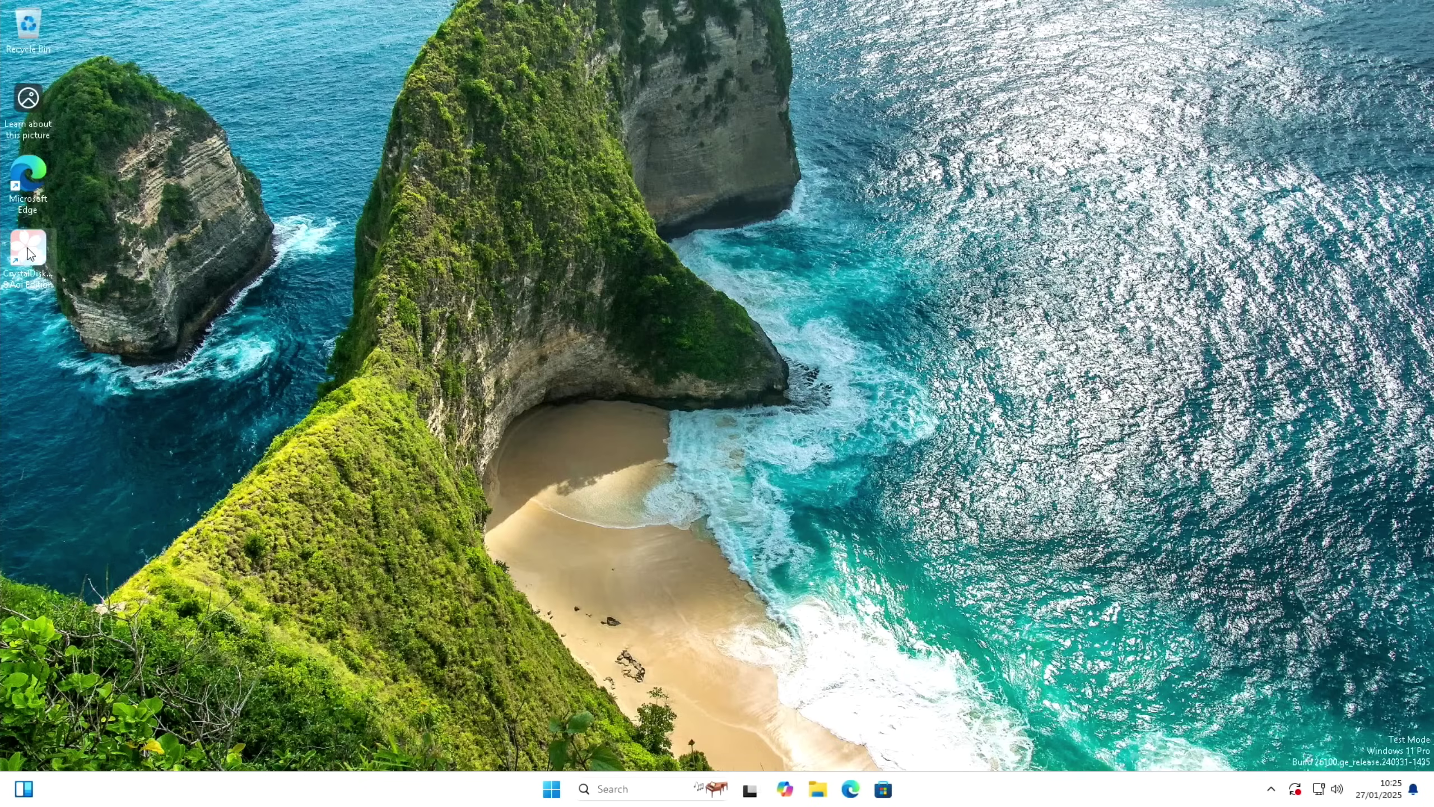
Launch CrystalDiskMark as administrator and run All tests on C:, getting 844.16/805.19 MB/s sequential
{"action": "double_click", "coordinate": [30, 254]}
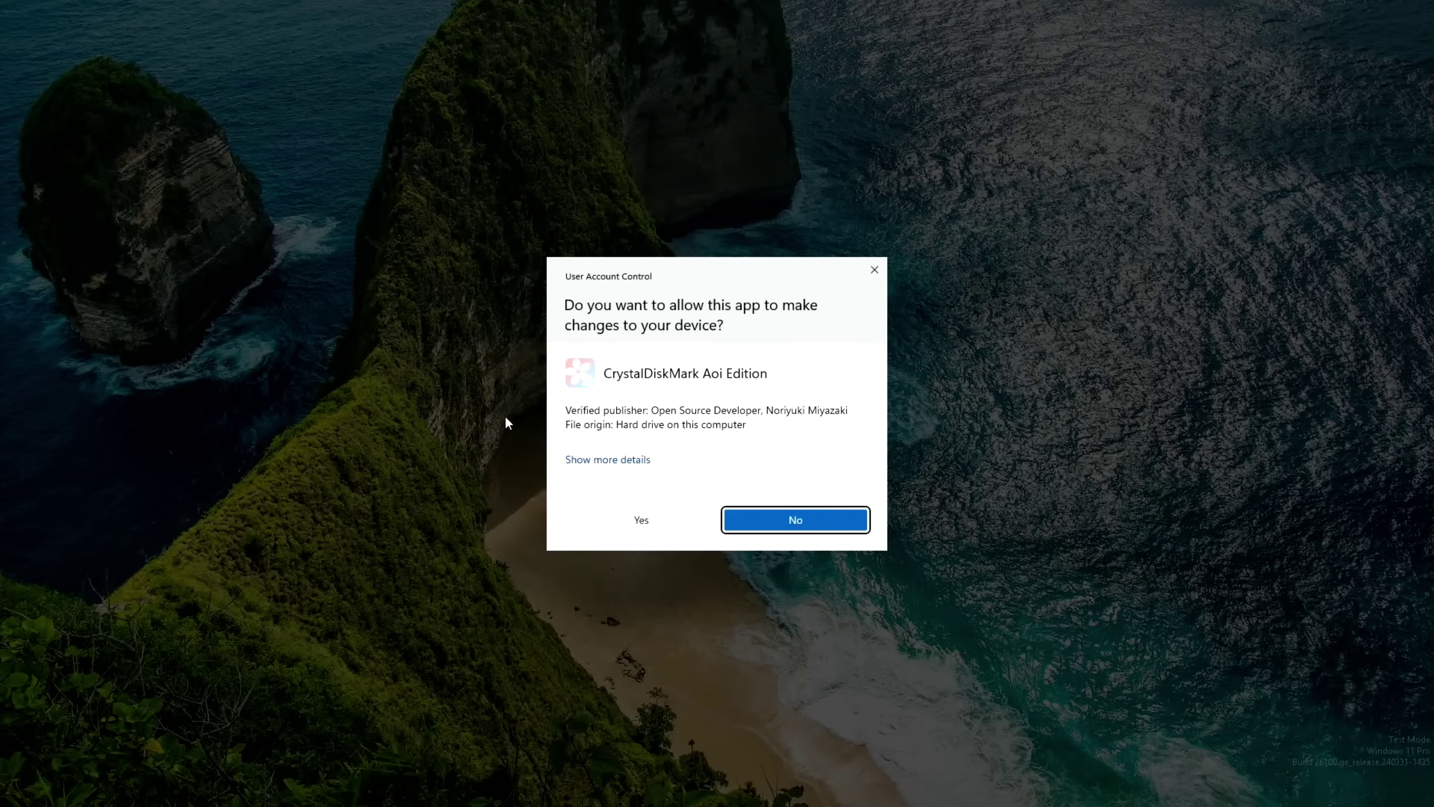
{"action": "left_click", "coordinate": [666, 517]}
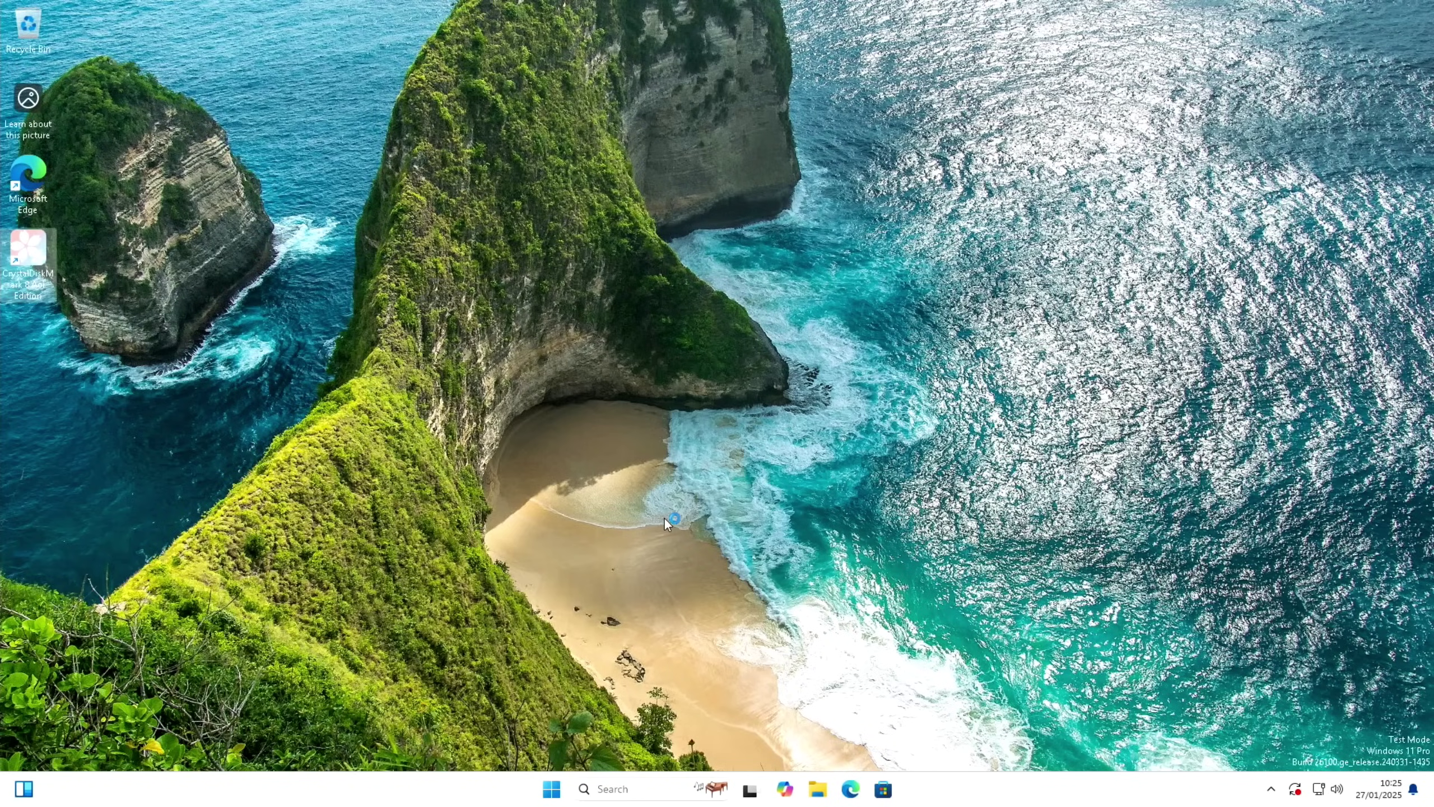
{"action": "left_click", "coordinate": [544, 249]}
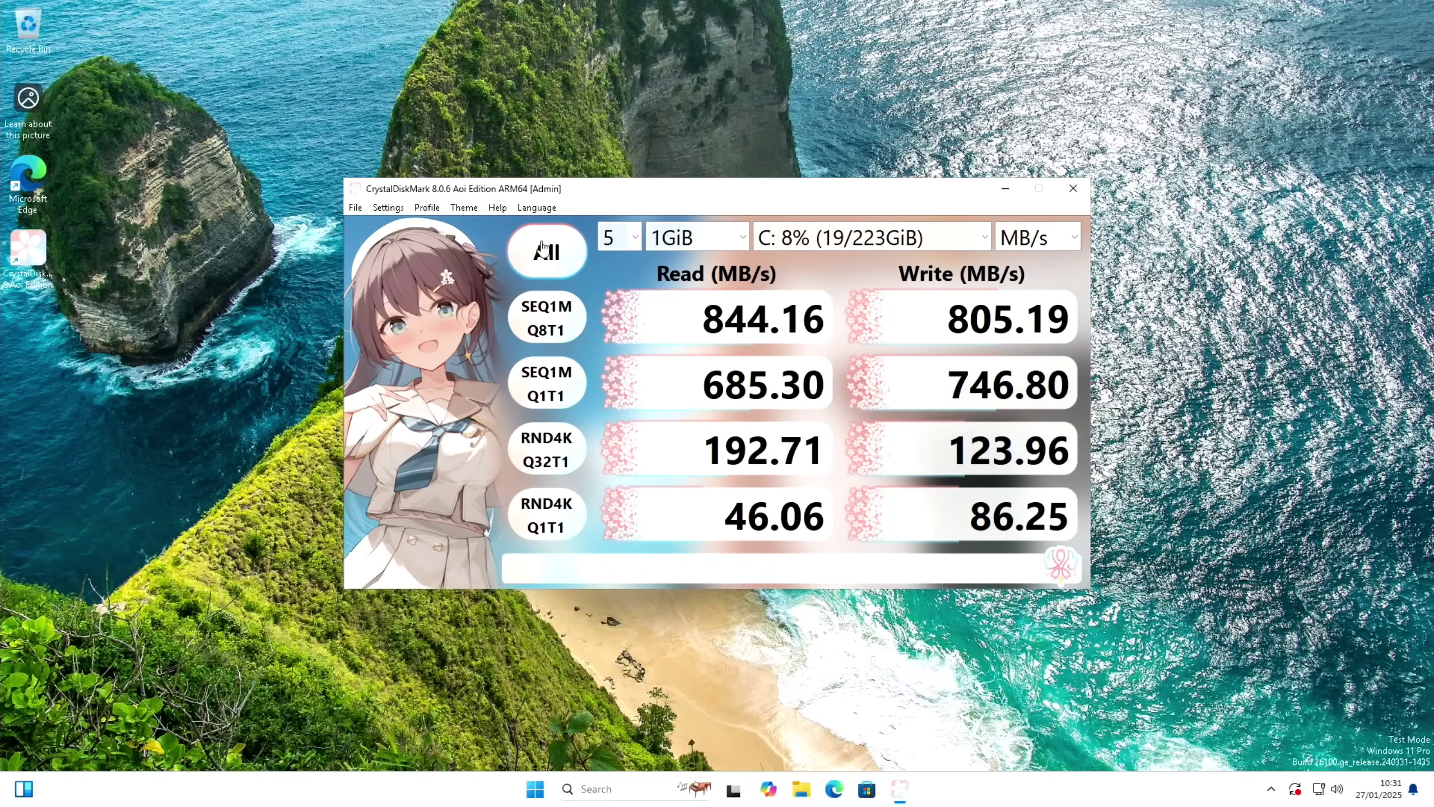
{"action": "left_click_drag", "start_coordinate": [679, 193], "coordinate": [678, 22]}
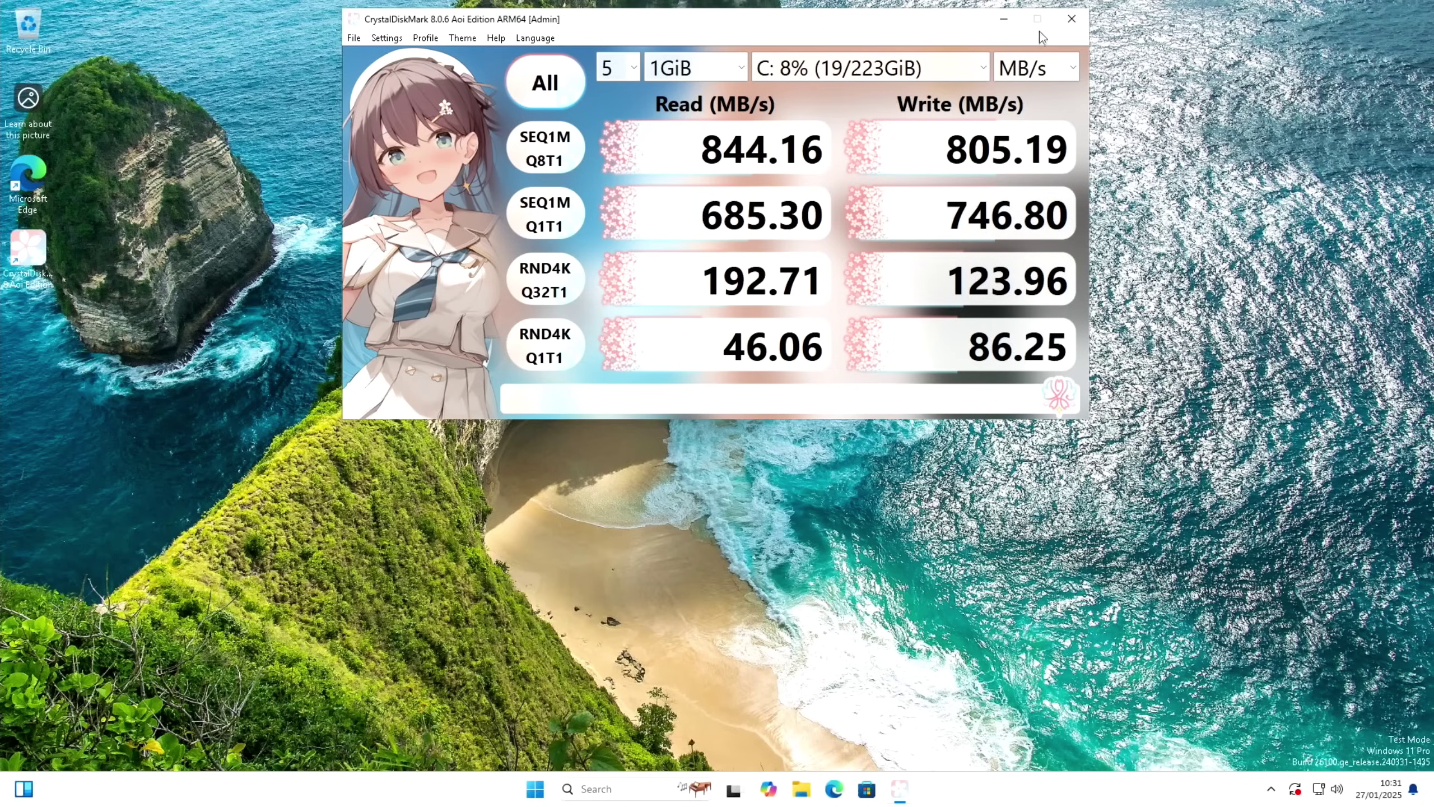
Close CrystalDiskMark, review pending updates on the Windows Update page, close Settings, and launch Edge
{"action": "left_click", "coordinate": [1072, 18]}
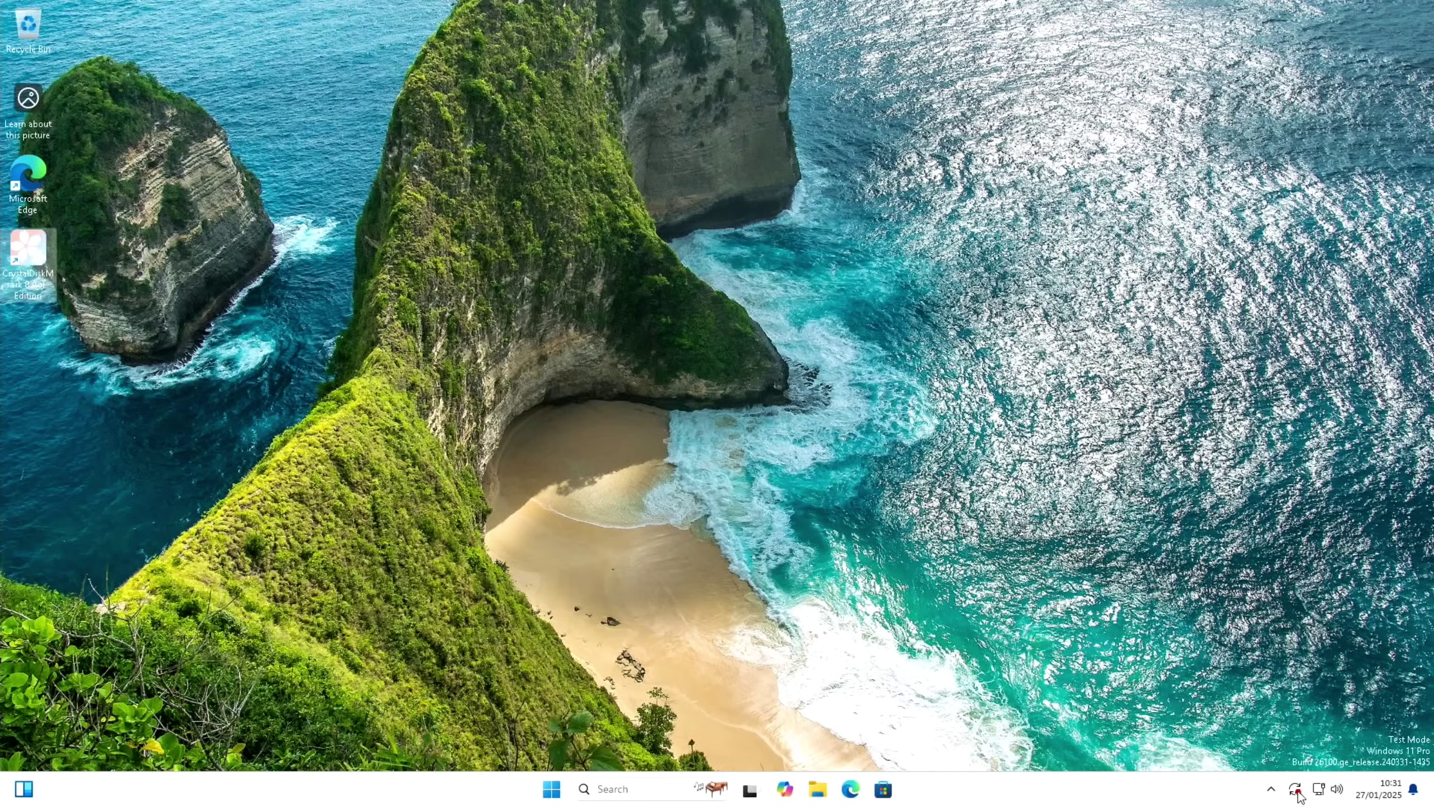
{"action": "left_click", "coordinate": [1298, 794]}
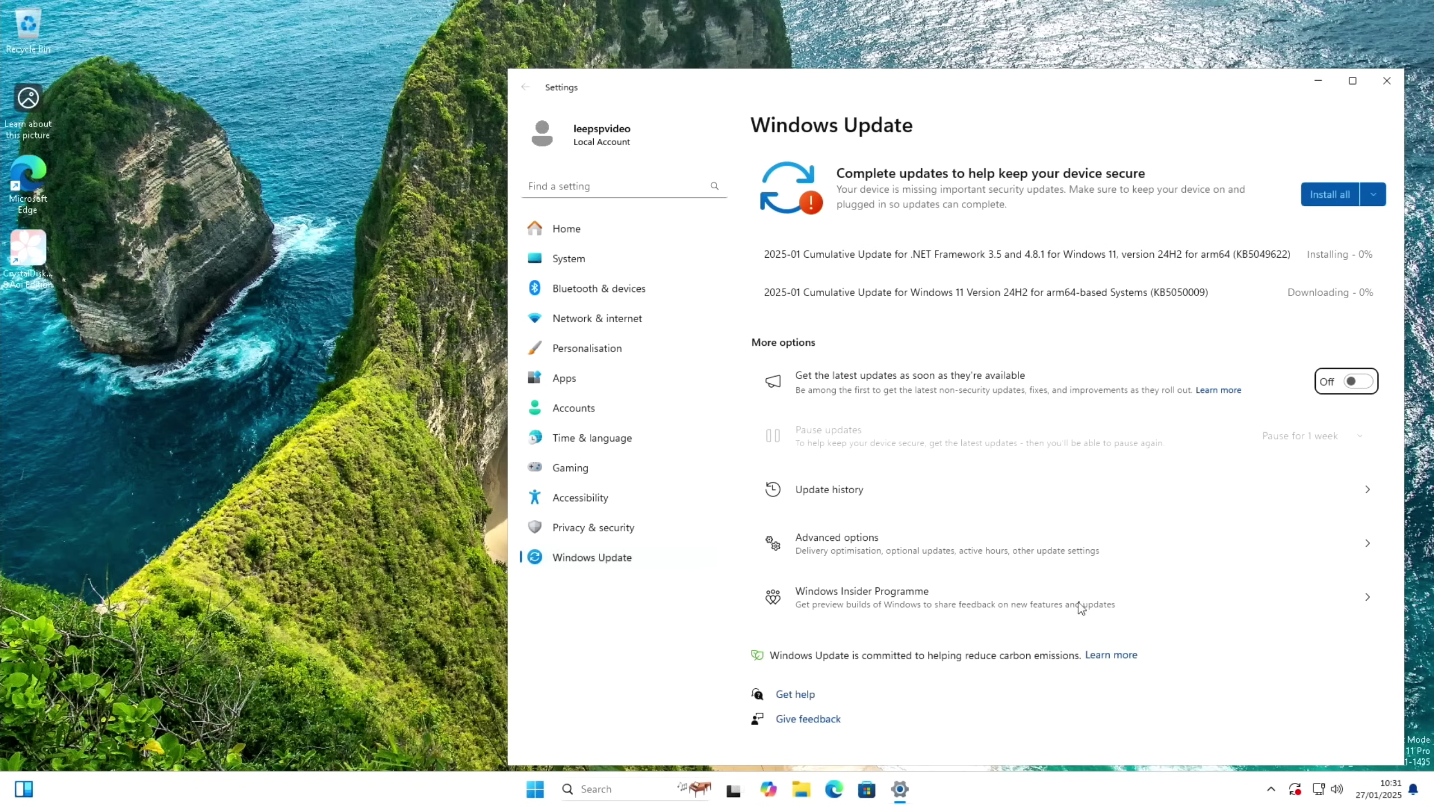
{"action": "left_click_drag", "start_coordinate": [815, 89], "coordinate": [592, 57]}
{"action": "key", "text": "alt+F4"}
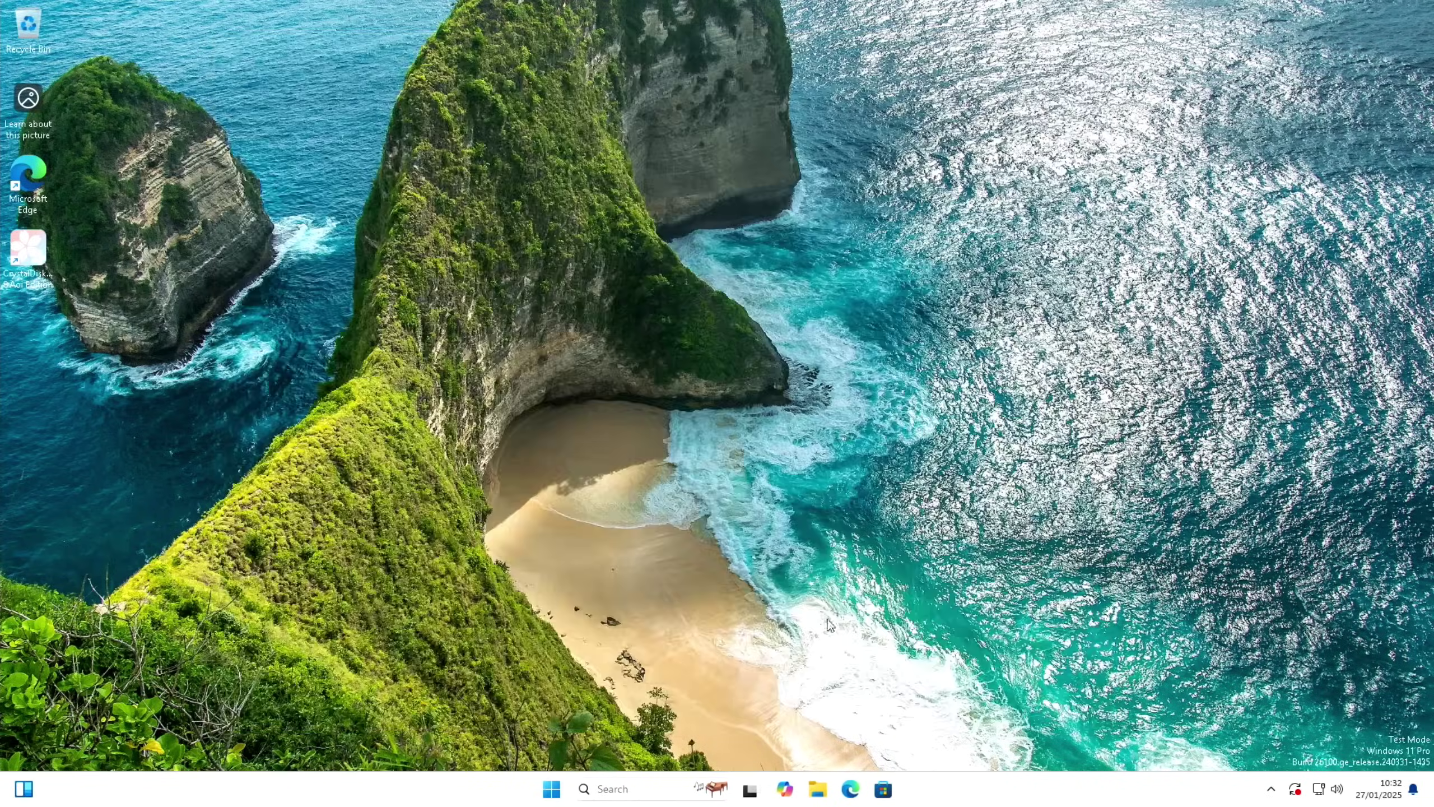
{"action": "left_click", "coordinate": [852, 791]}
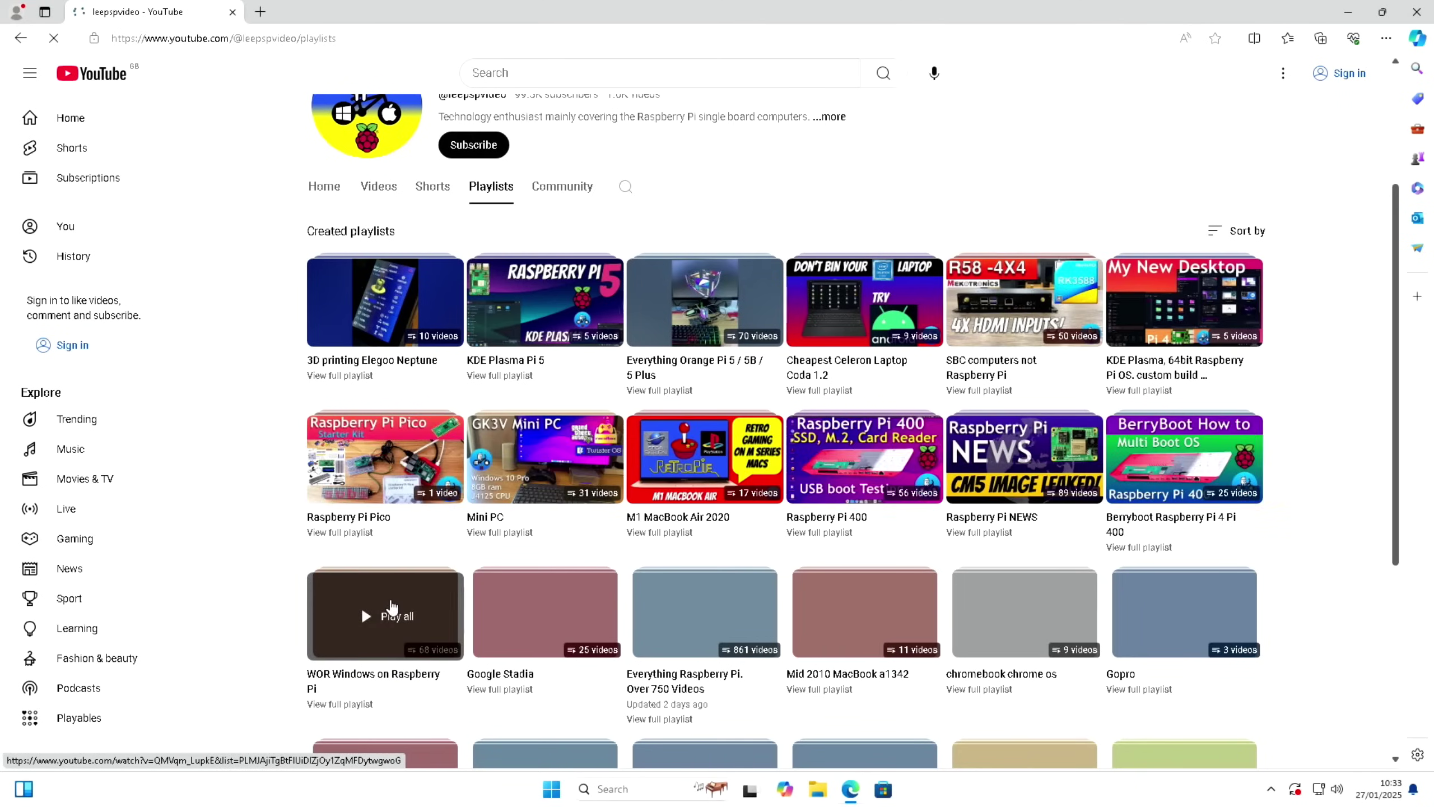
{"action": "left_click", "coordinate": [364, 591]}
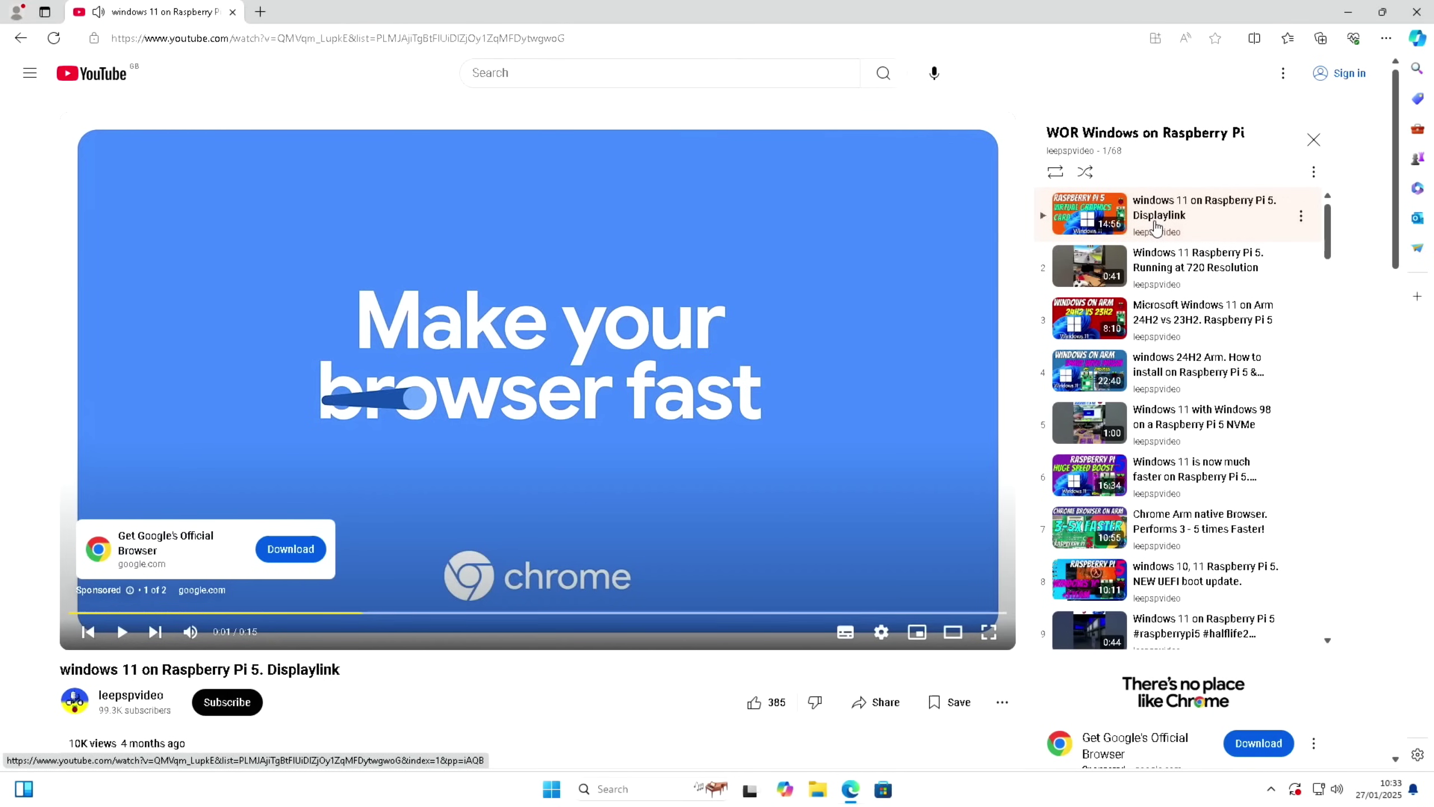
{"action": "scroll", "coordinate": [1169, 390], "scroll_direction": "down", "scroll_amount": 6}
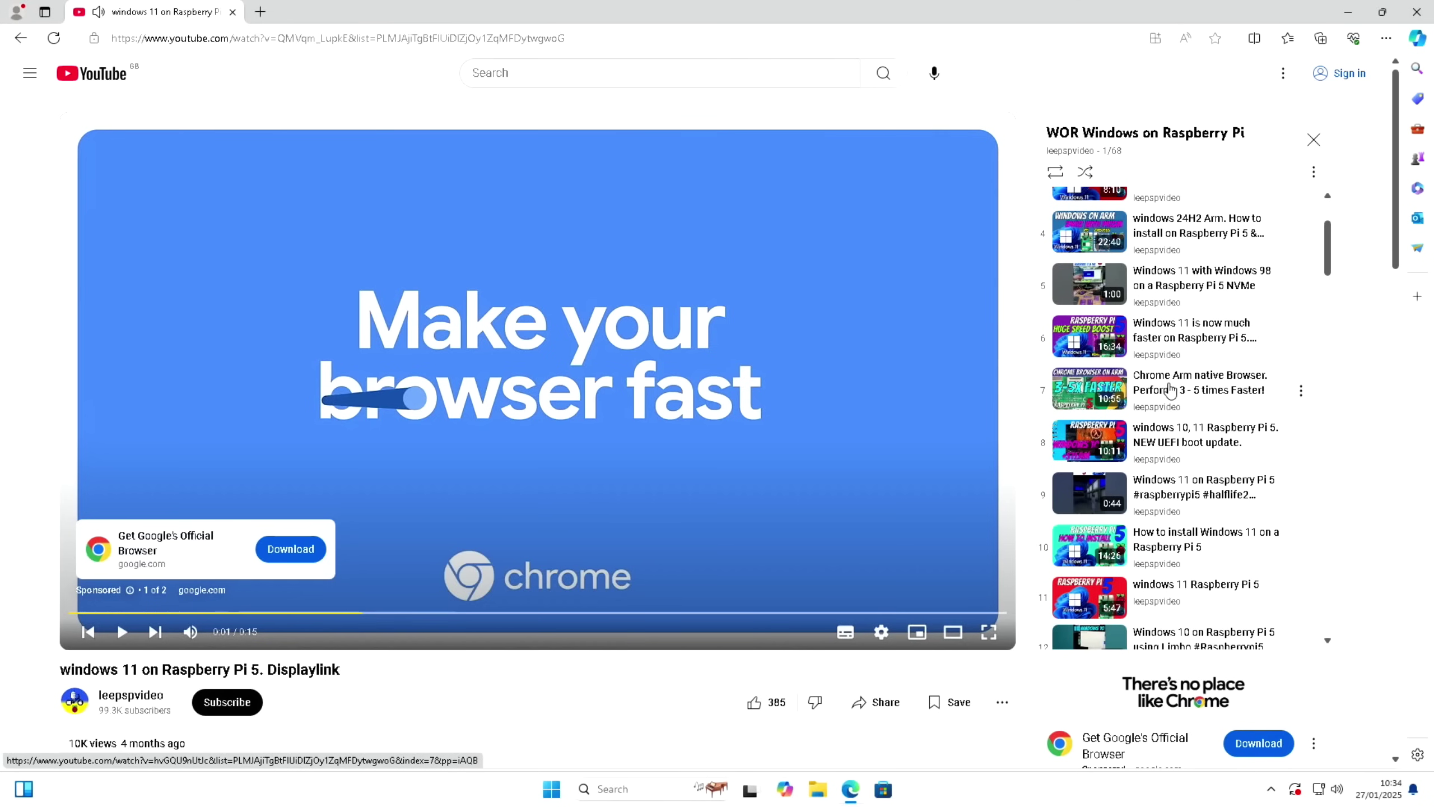
{"action": "scroll", "coordinate": [1169, 390], "scroll_direction": "down", "scroll_amount": 13}
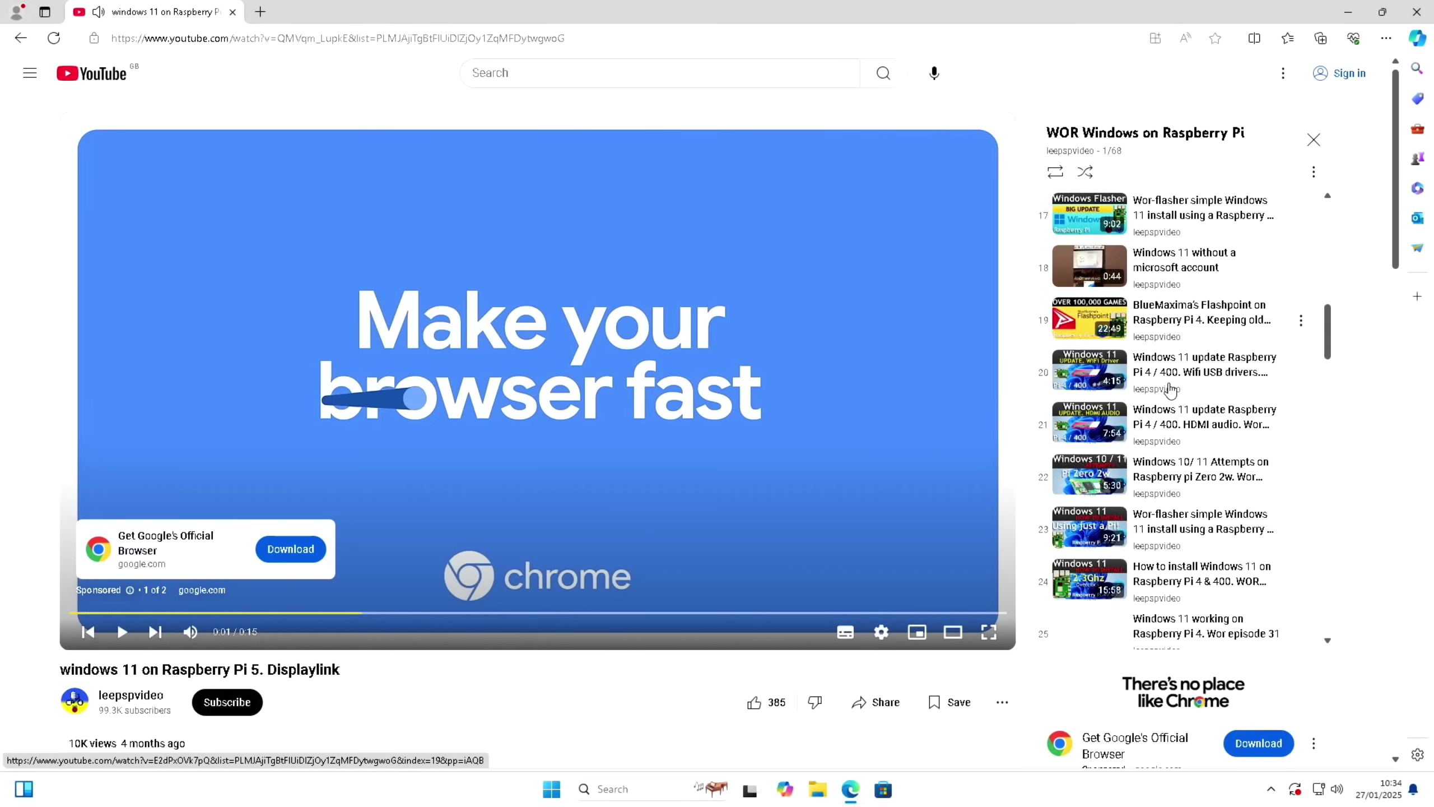
{"action": "left_click", "coordinate": [1417, 11]}
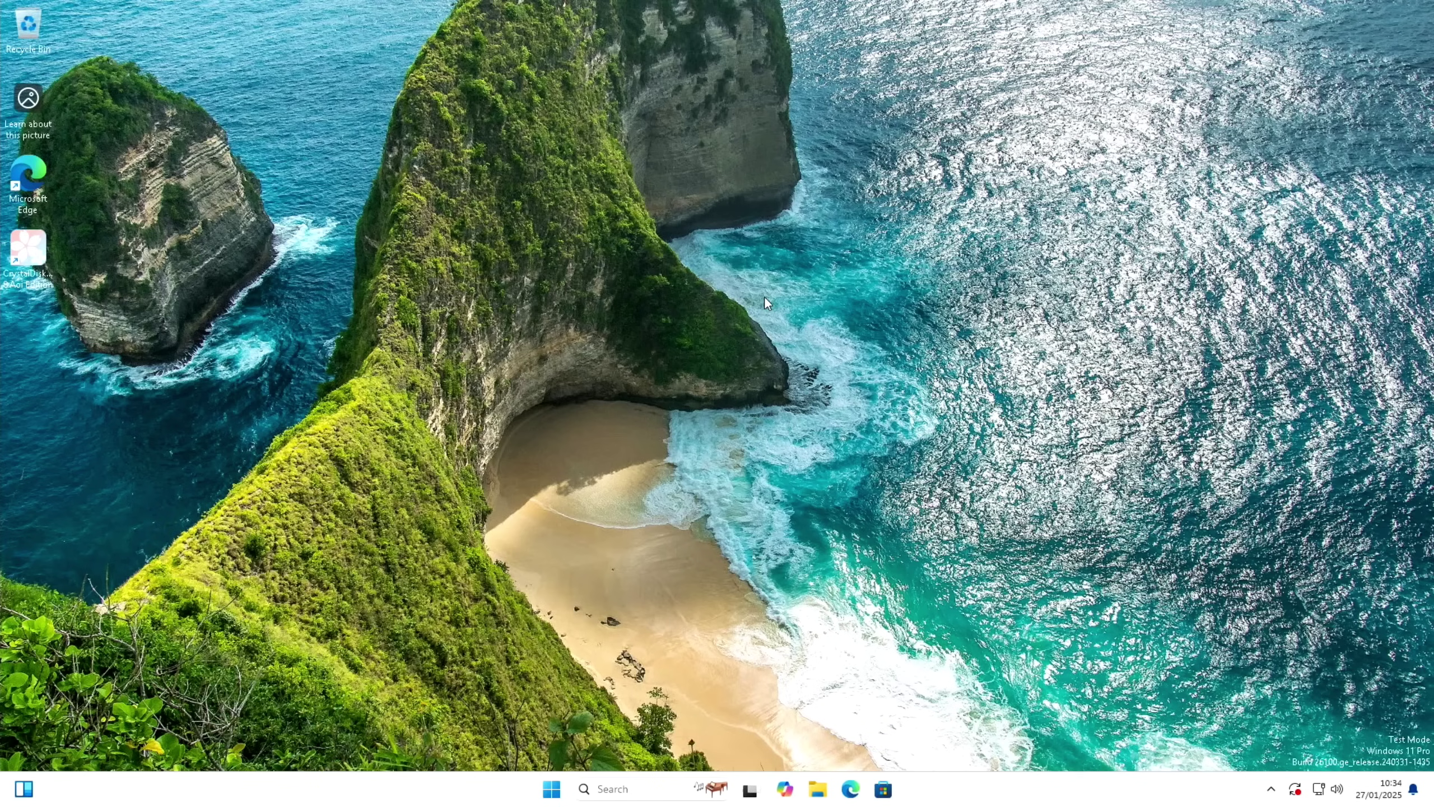